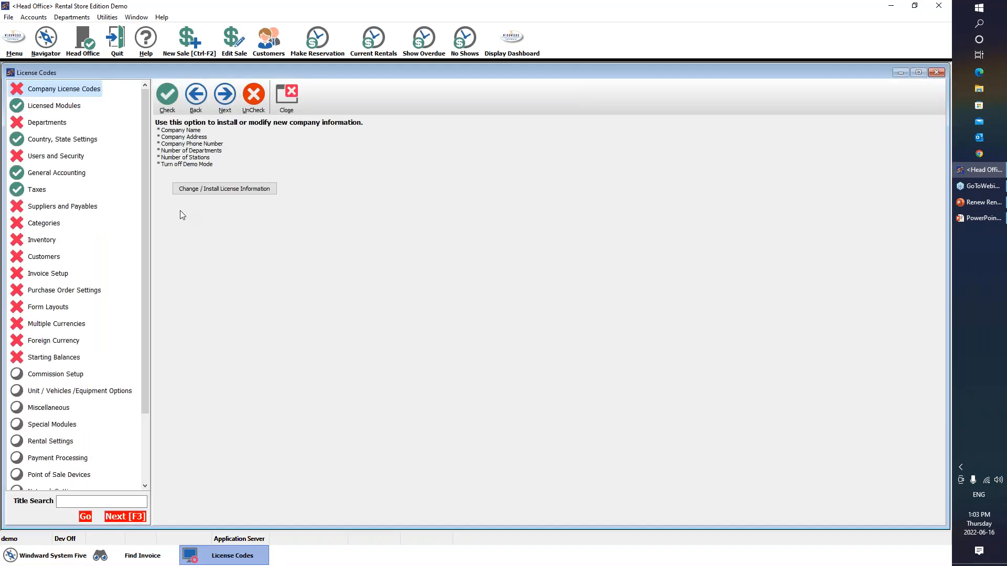
# Verify the Rentals settings use R as the renew rental subtype, then return to the navigator.
pyautogui.scroll(-2, 146, 284)
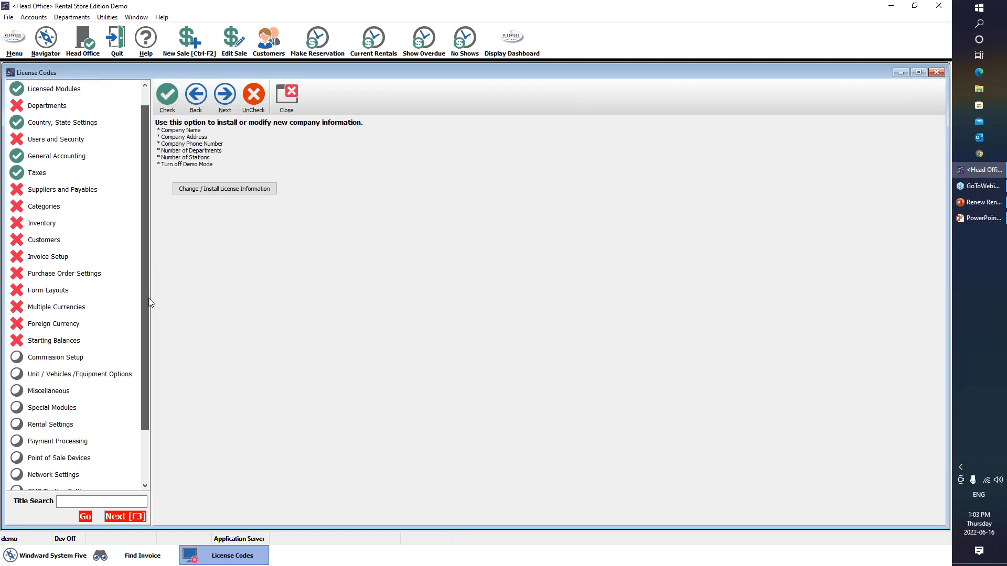
pyautogui.click(61, 362)
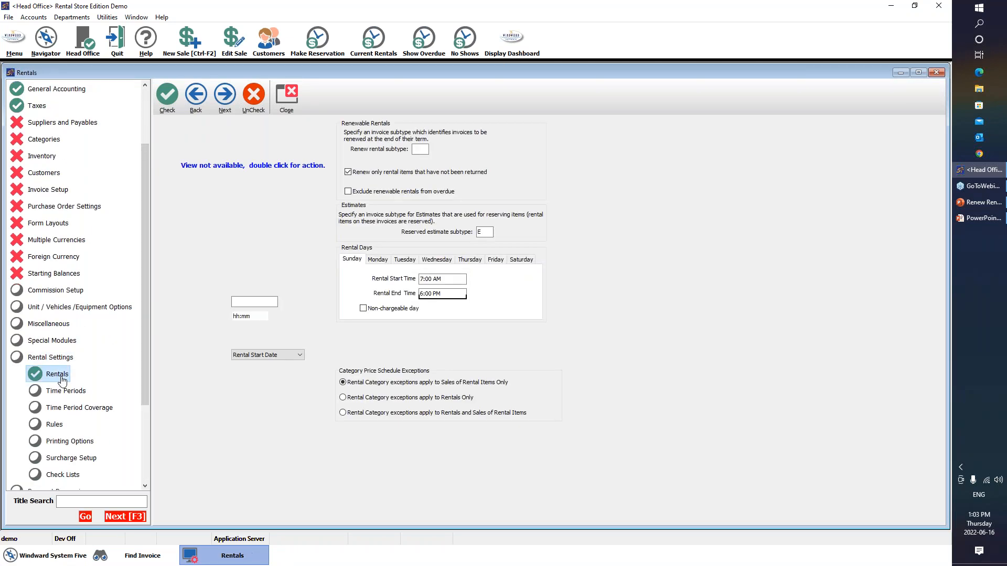
pyautogui.click(419, 149)
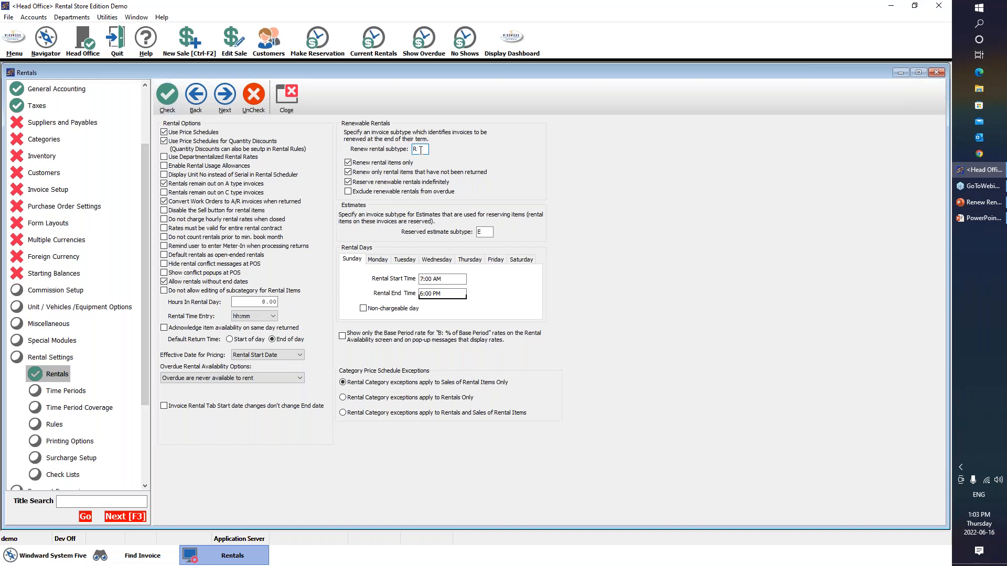
pyautogui.click(45, 37)
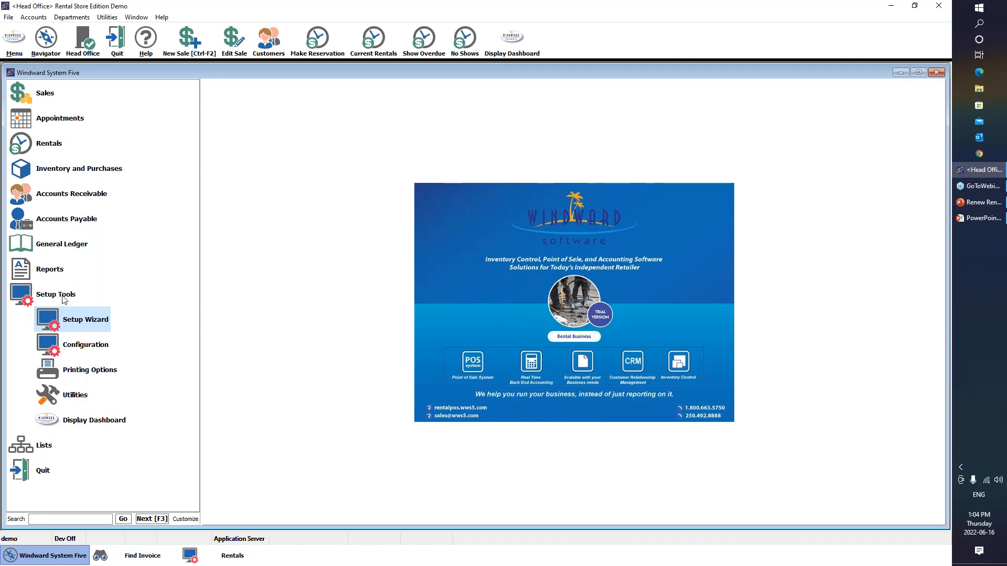
# Confirm in Invoice Setup's Sub Types list that R is Recurring Rental, then close Invoice Setup.
pyautogui.click(77, 373)
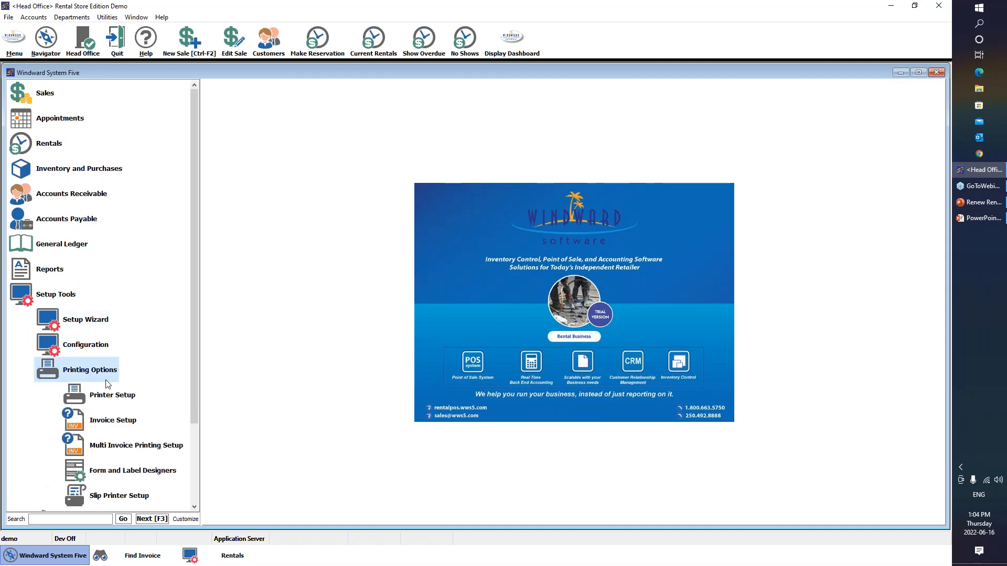
pyautogui.moveTo(193, 356); pyautogui.dragTo(192, 419)
pyautogui.click(126, 346)
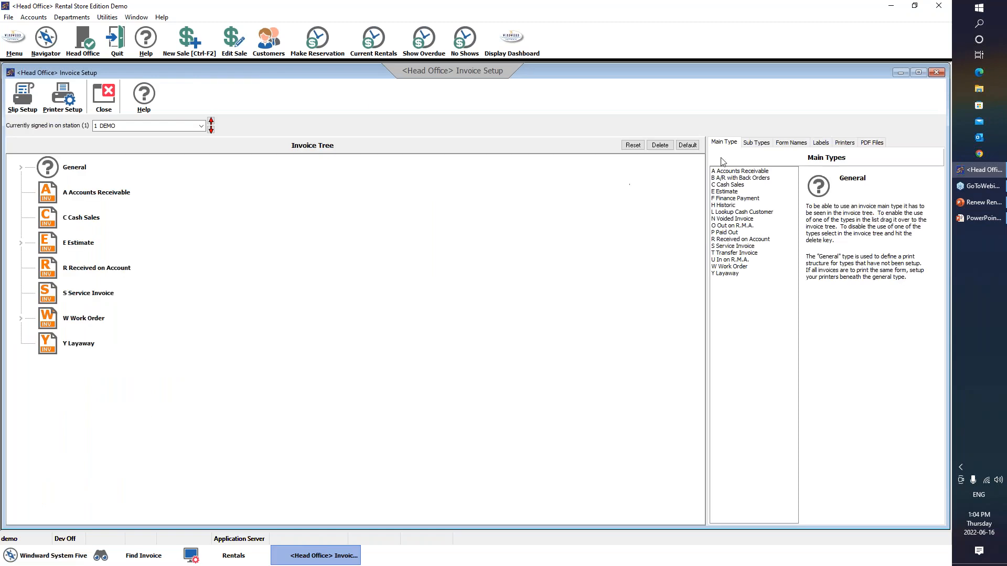
pyautogui.click(756, 143)
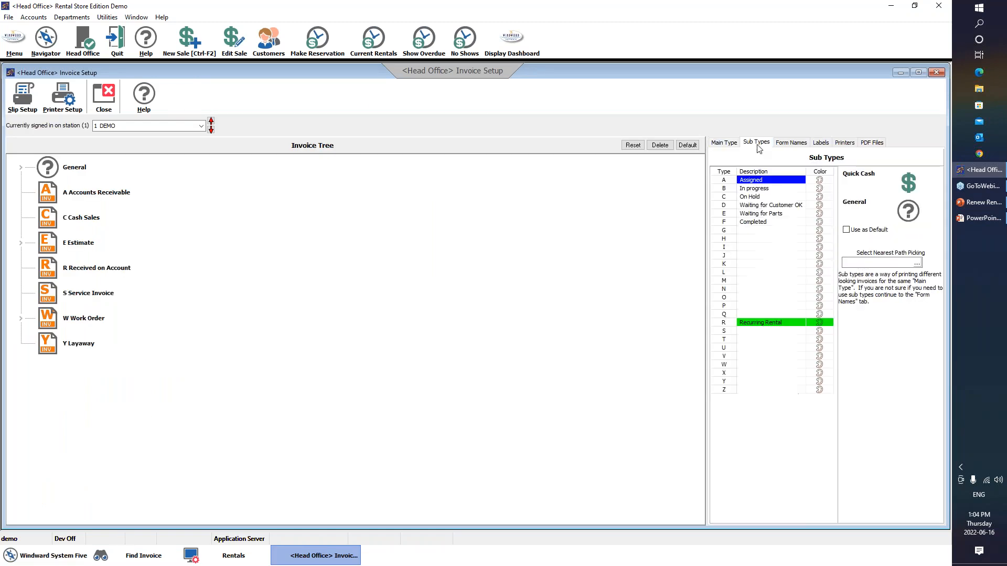
pyautogui.click(754, 323)
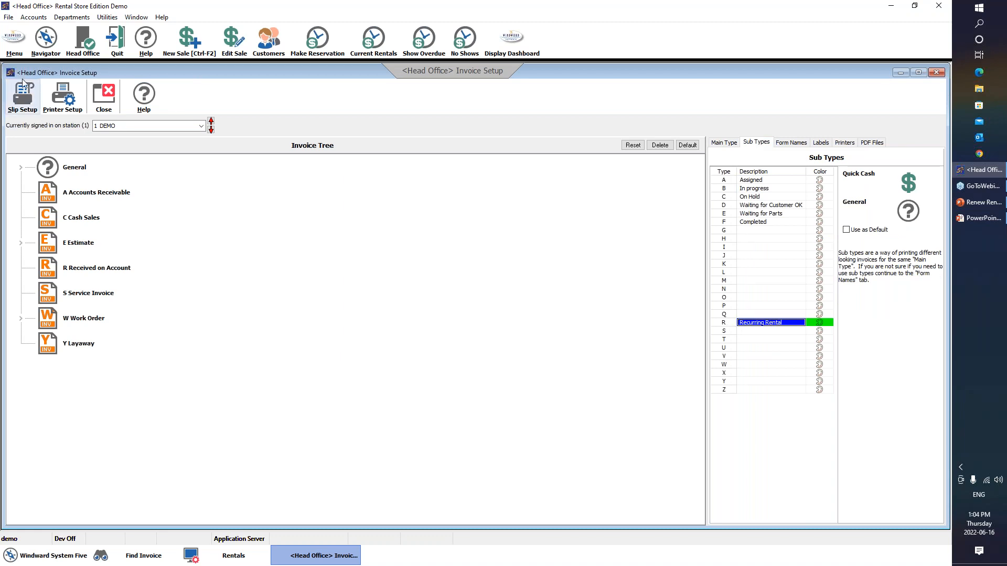
pyautogui.click(104, 94)
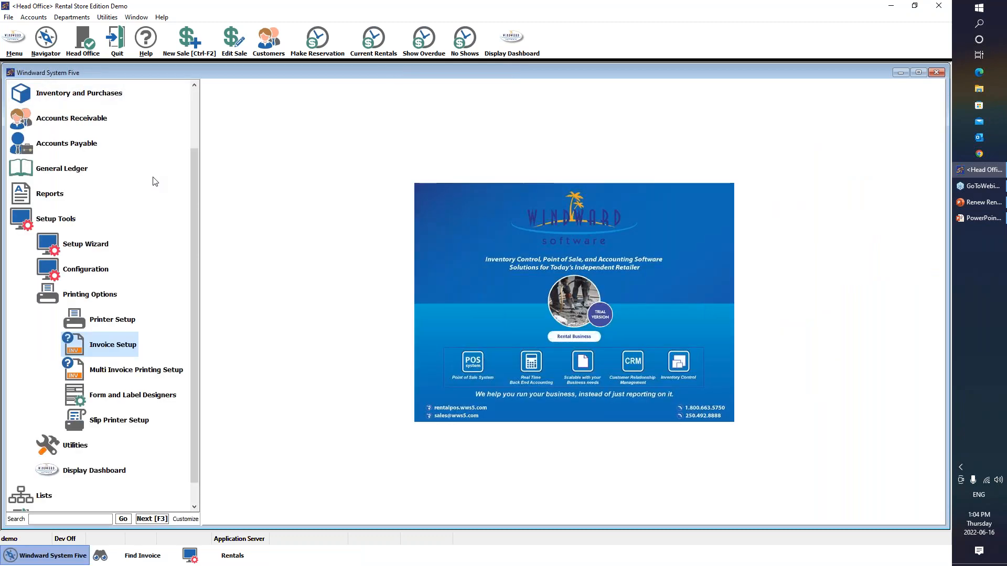
# Create a new sale invoice for the demo customer chosen through Find Customer.
pyautogui.scroll(3, 153, 180)
pyautogui.click(57, 95)
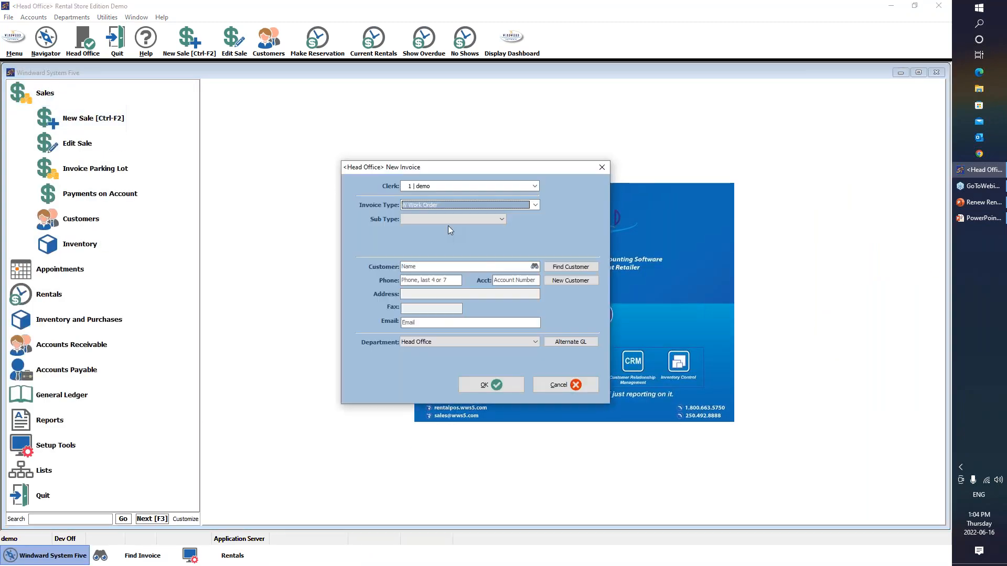
pyautogui.click(534, 268)
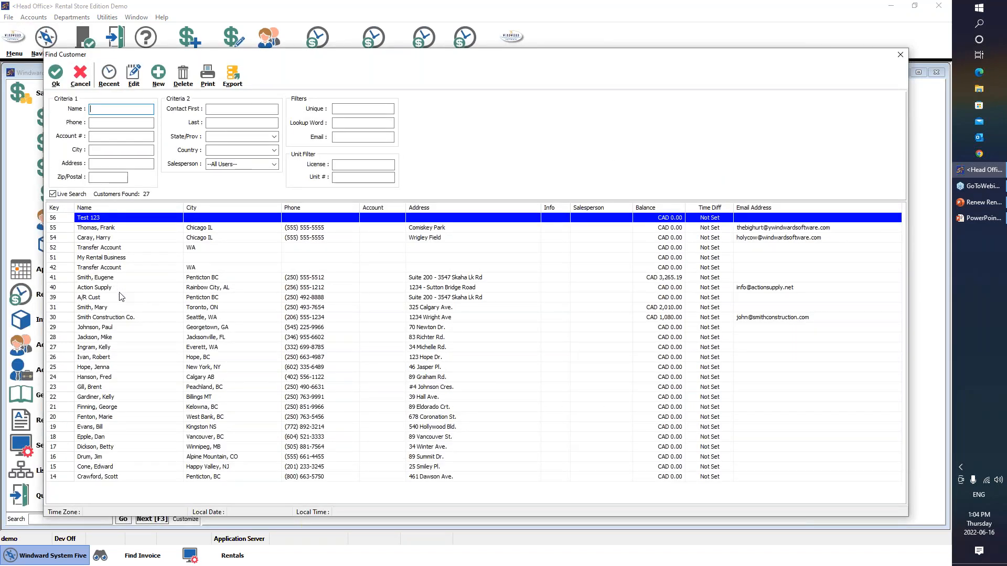
pyautogui.click(120, 309)
pyautogui.doubleClick(120, 309)
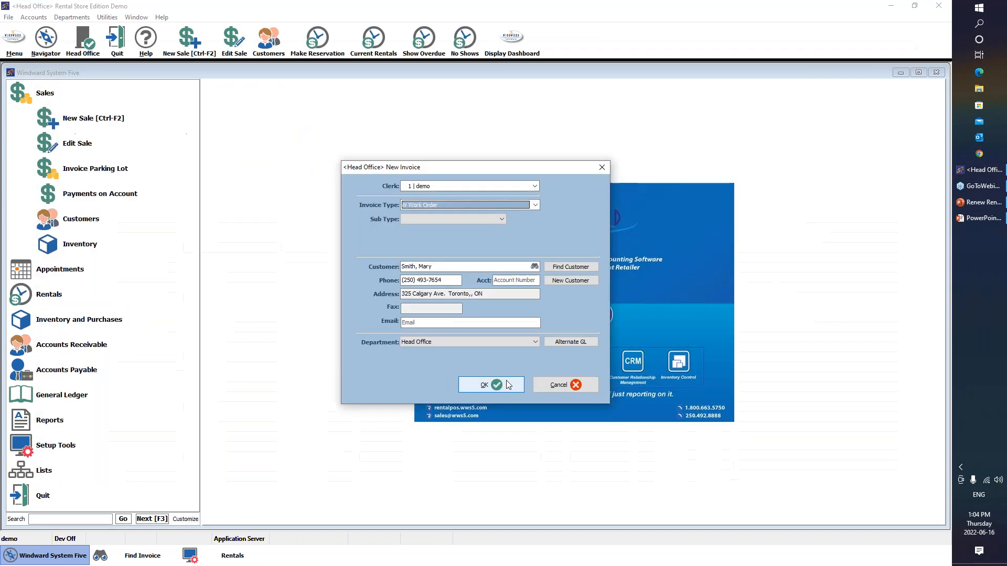
pyautogui.click(505, 386)
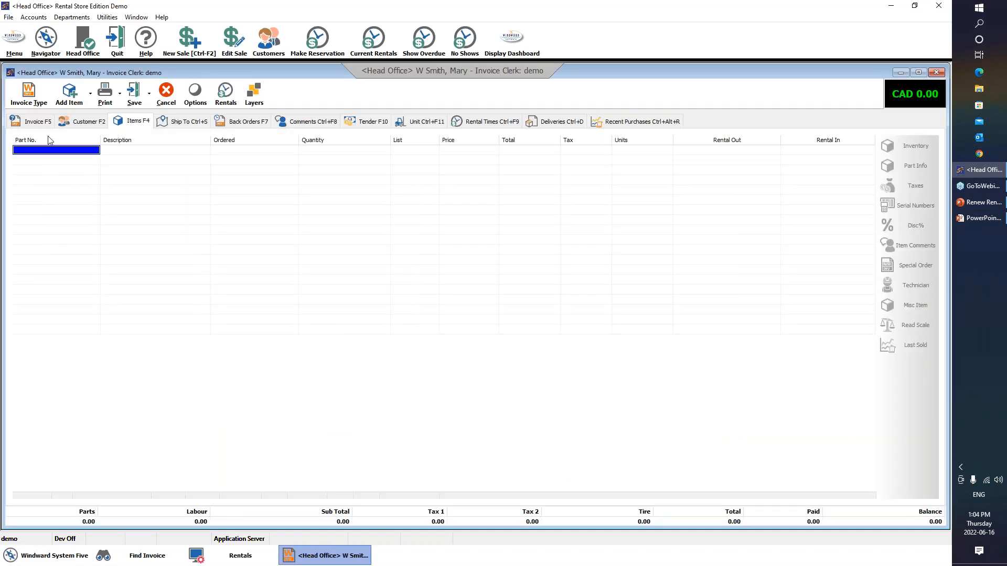
# Set the invoice sub type to R Recurring Rental.
pyautogui.click(40, 124)
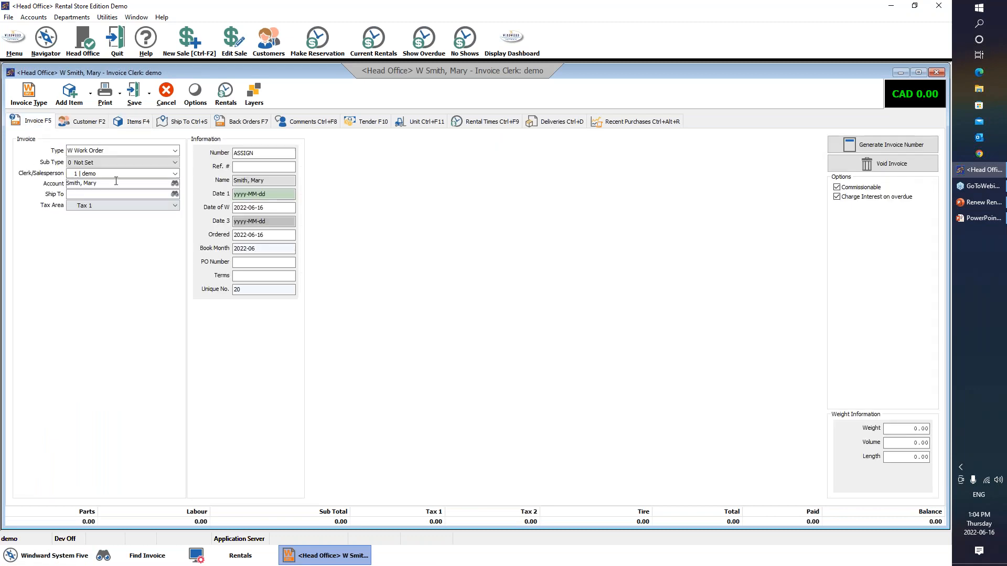
pyautogui.click(121, 164)
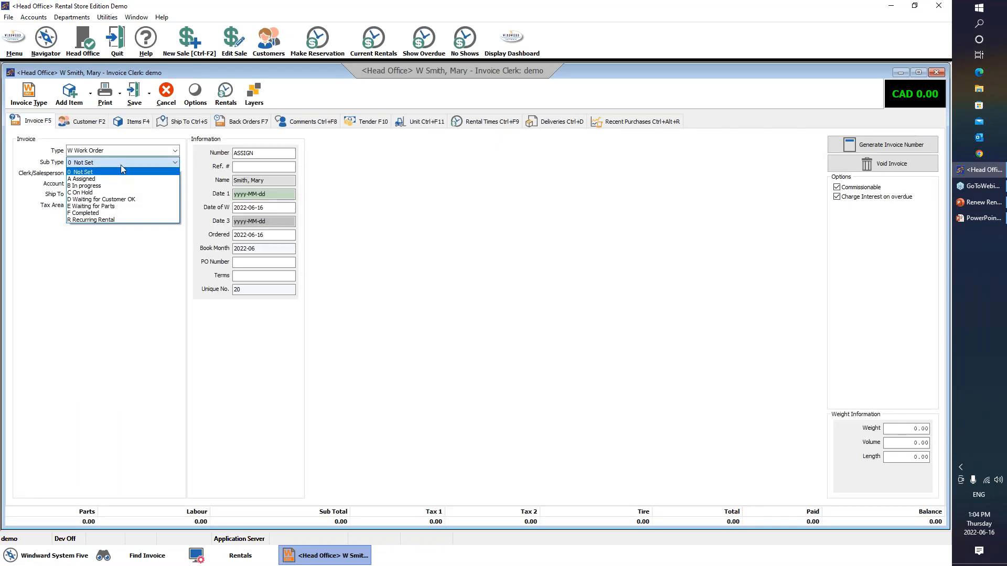
pyautogui.click(126, 221)
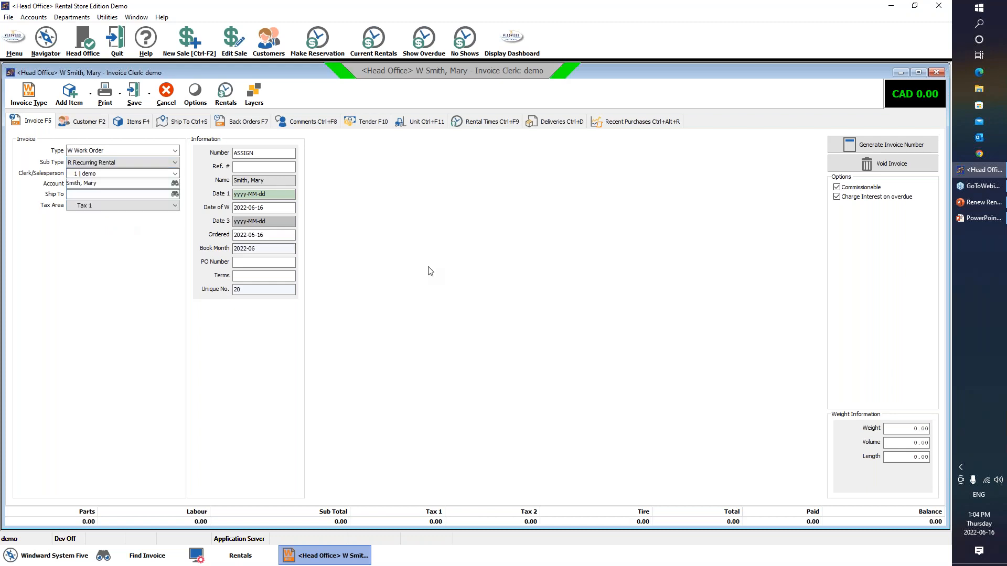
pyautogui.click(129, 122)
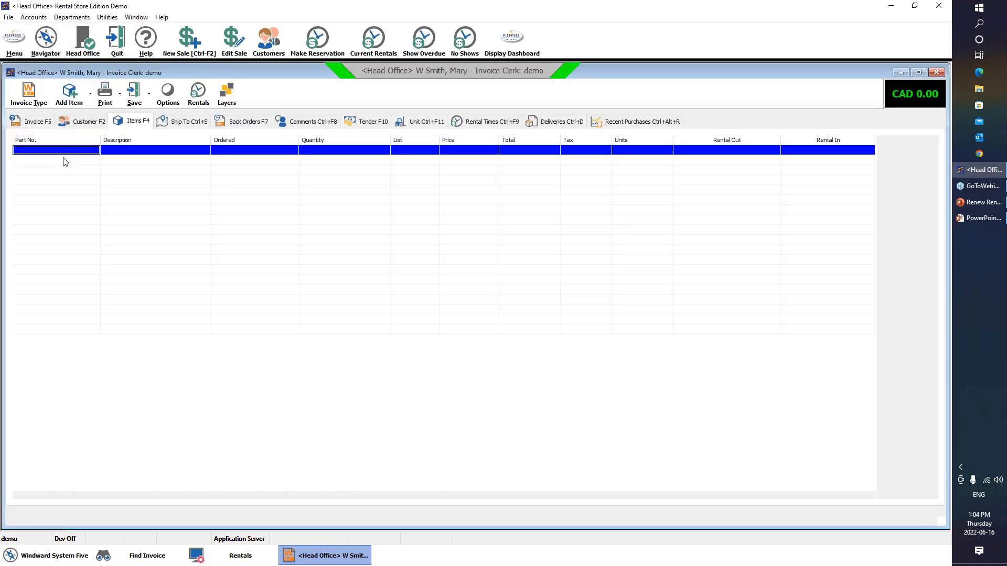
# Add compressor 100-101 from Air Compressors & Accessories to the invoice at CAD 90.00.
pyautogui.click(65, 151)
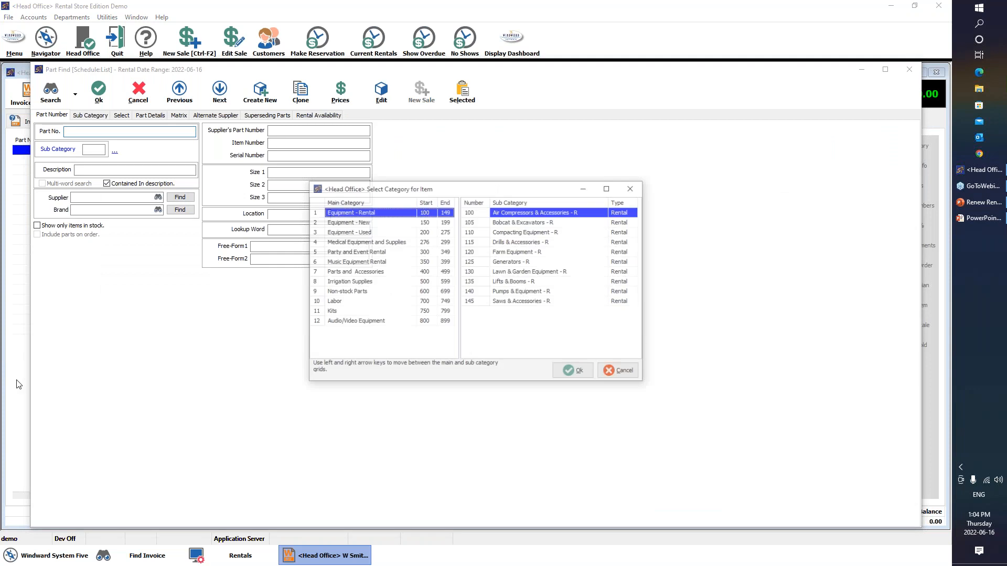
pyautogui.click(574, 372)
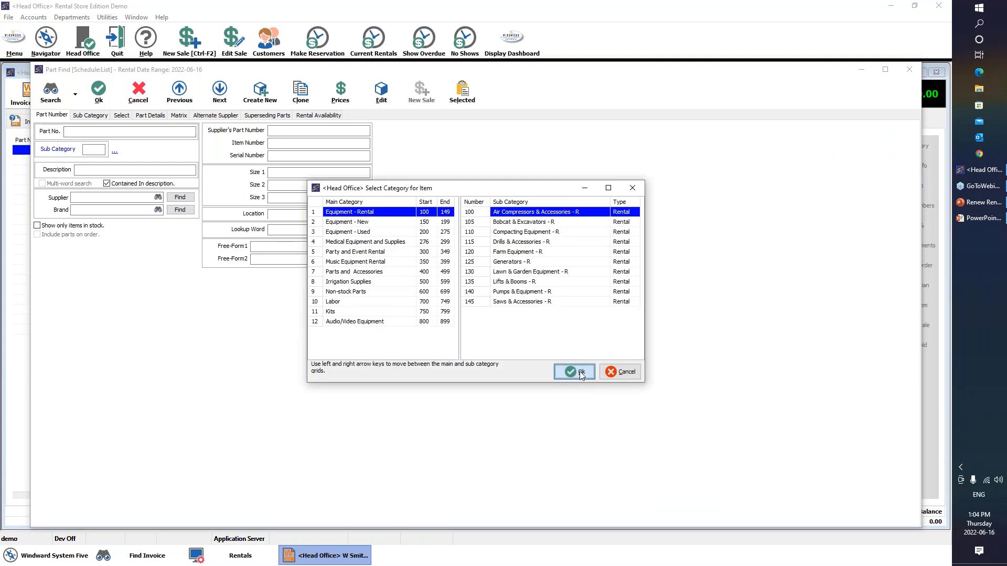
pyautogui.click(202, 167)
pyautogui.click(115, 96)
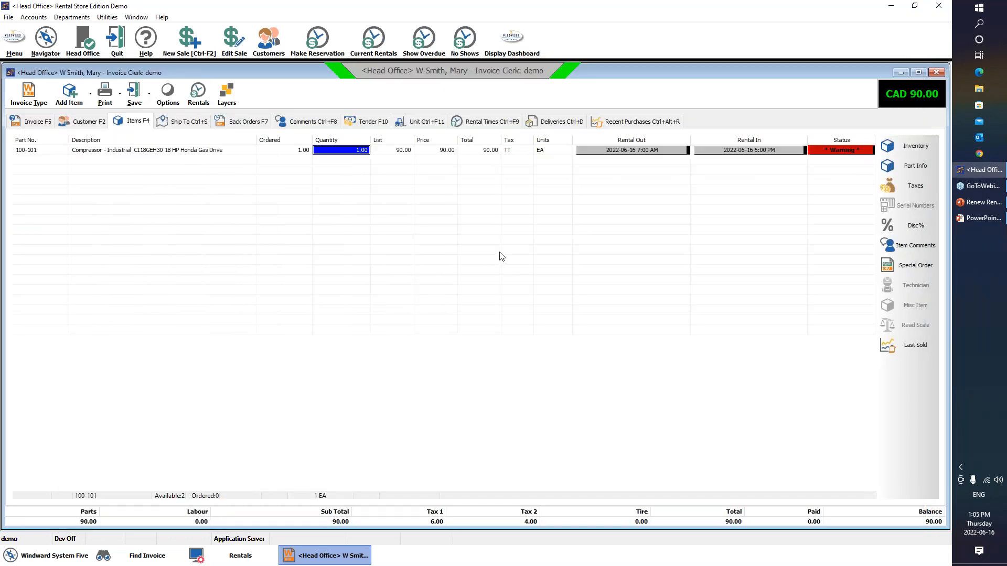
pyautogui.click(501, 127)
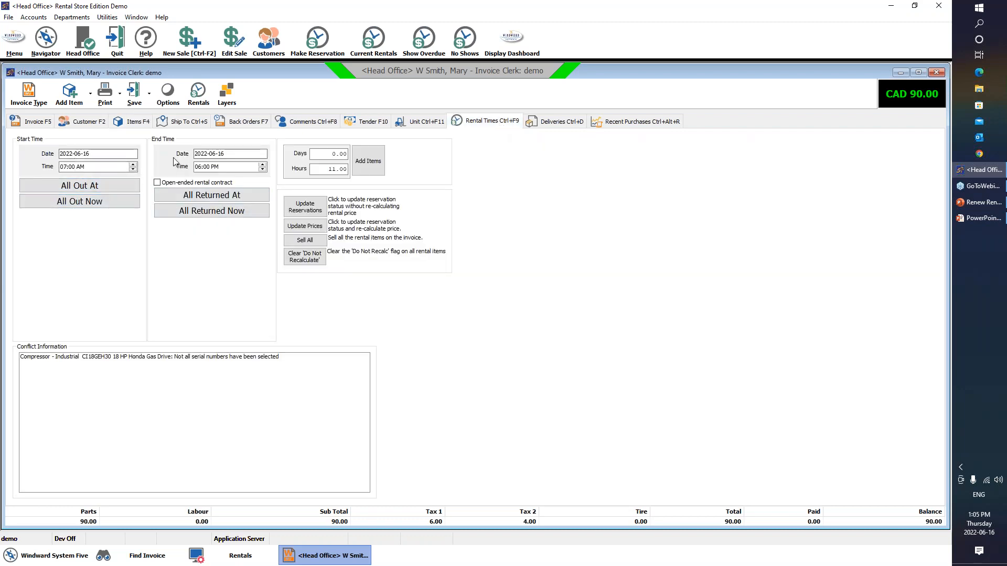
# Assign serial 2-s125-3 to the compressor line and accept its rental time details.
pyautogui.click(138, 122)
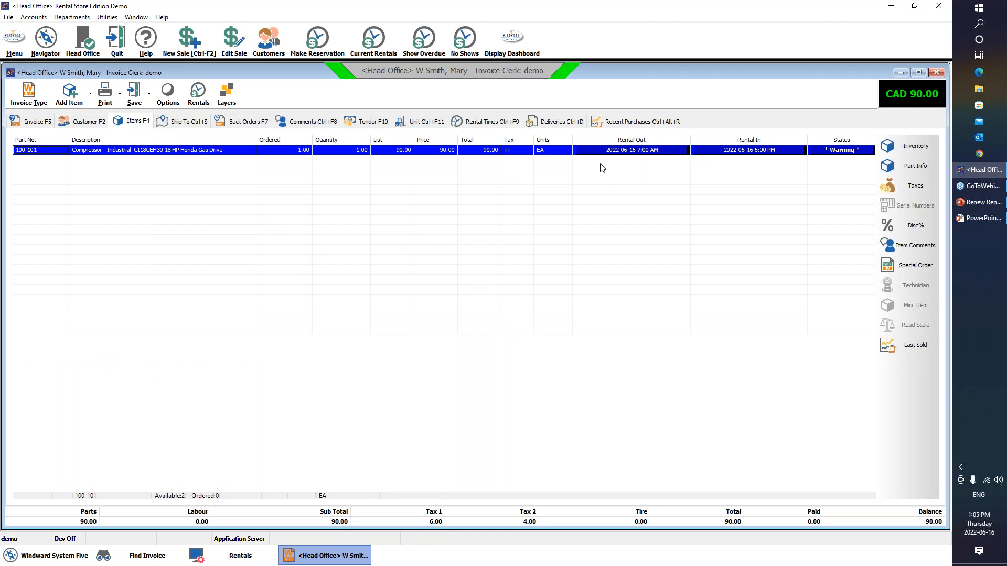
pyautogui.doubleClick(830, 154)
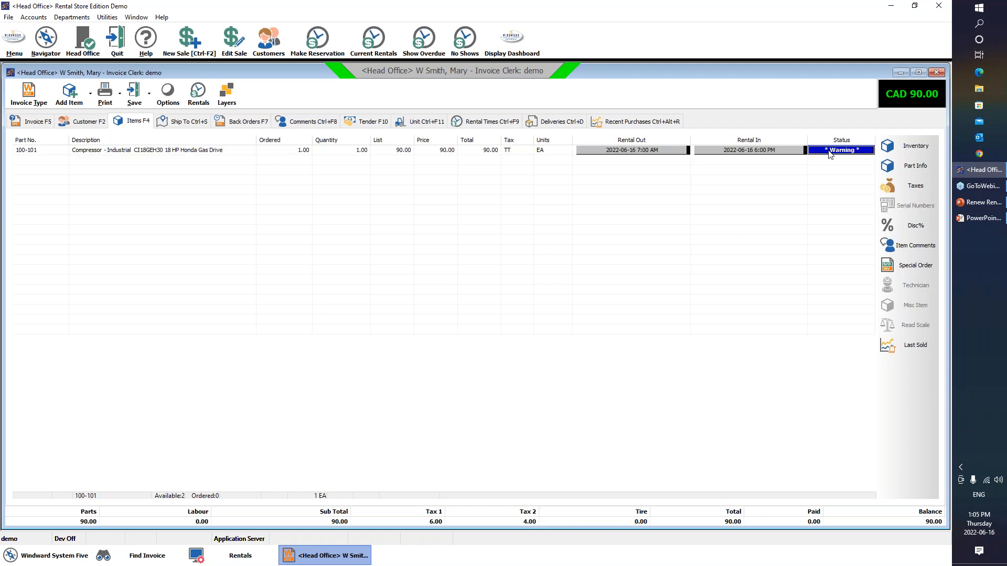
pyautogui.click(321, 187)
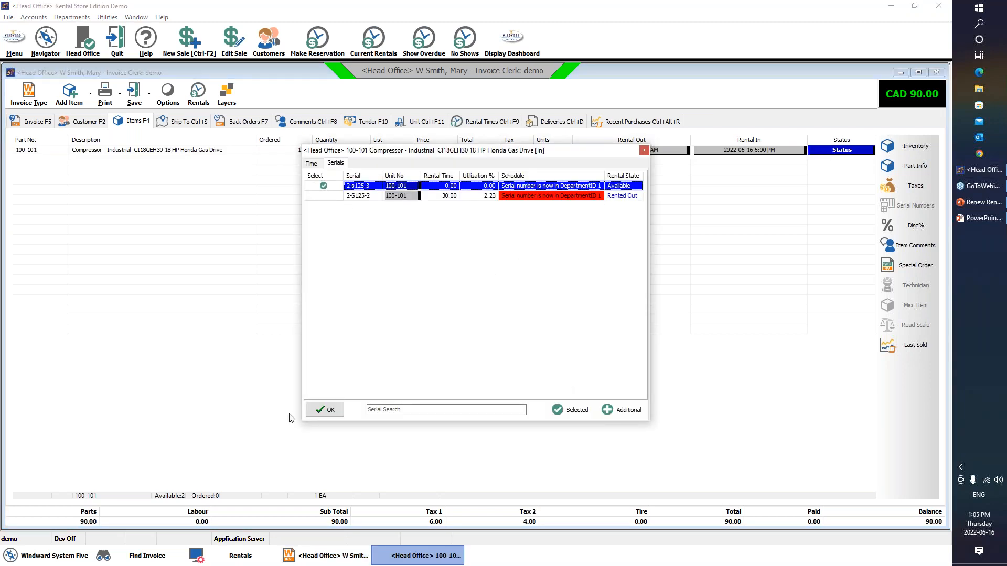
pyautogui.click(323, 411)
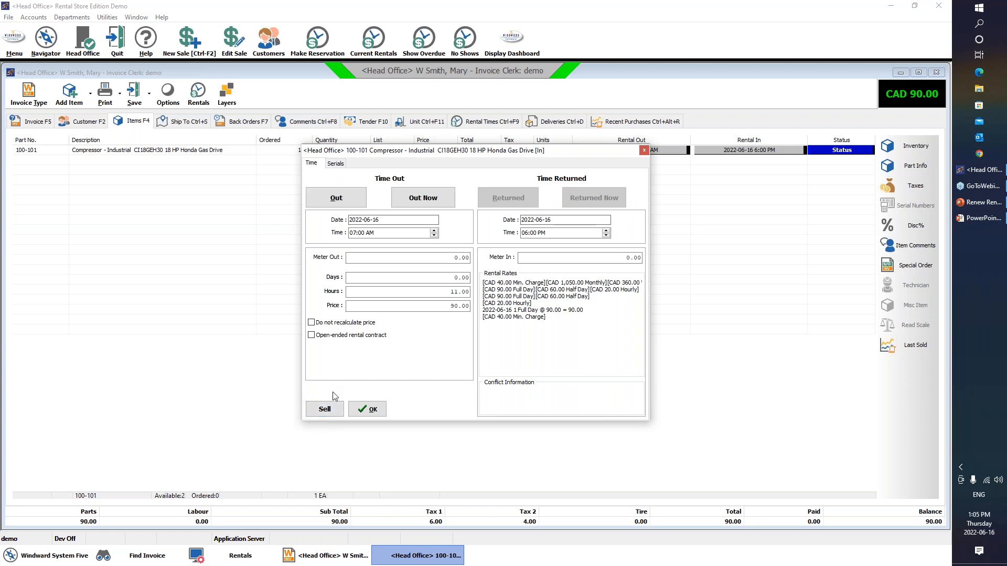
pyautogui.click(351, 405)
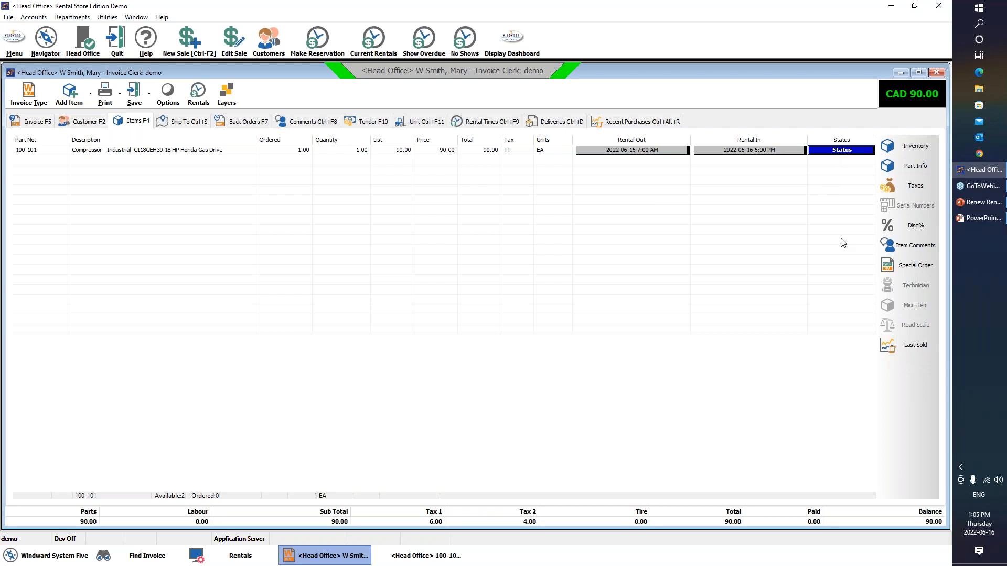
# Review the rental times and reconfirm the compressor line's 7:00 AM to 6:00 PM rental period.
pyautogui.click(484, 125)
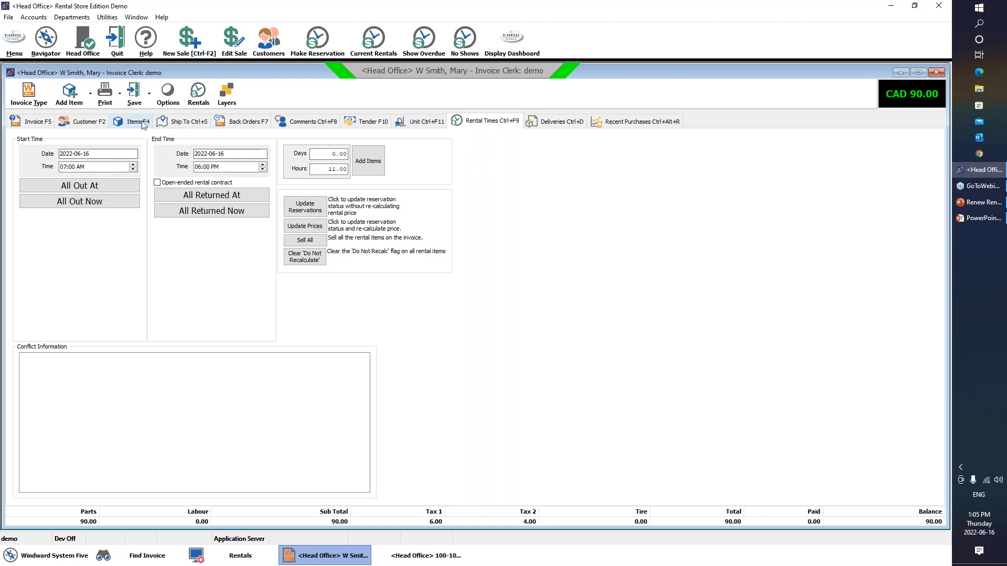
pyautogui.click(135, 121)
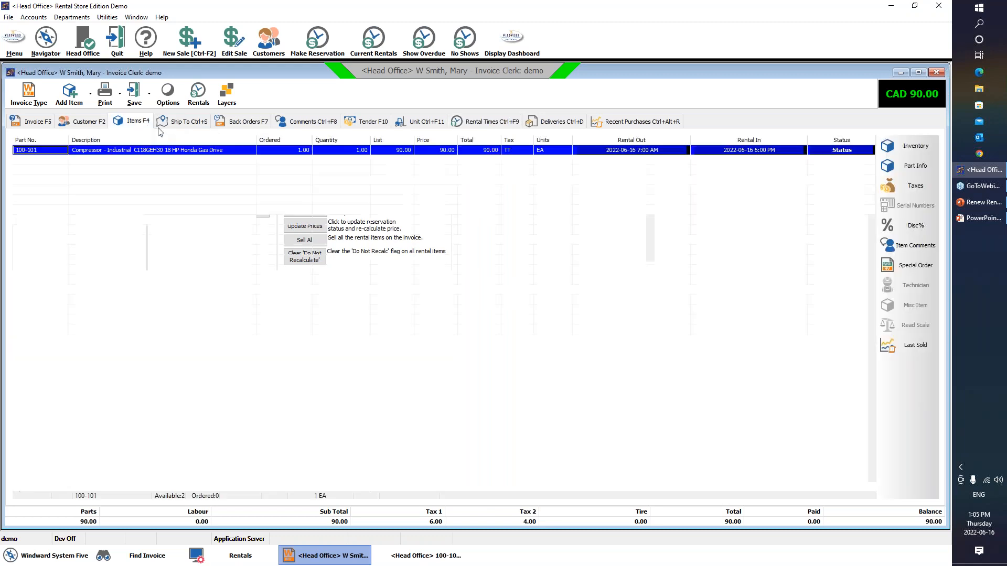
pyautogui.doubleClick(661, 152)
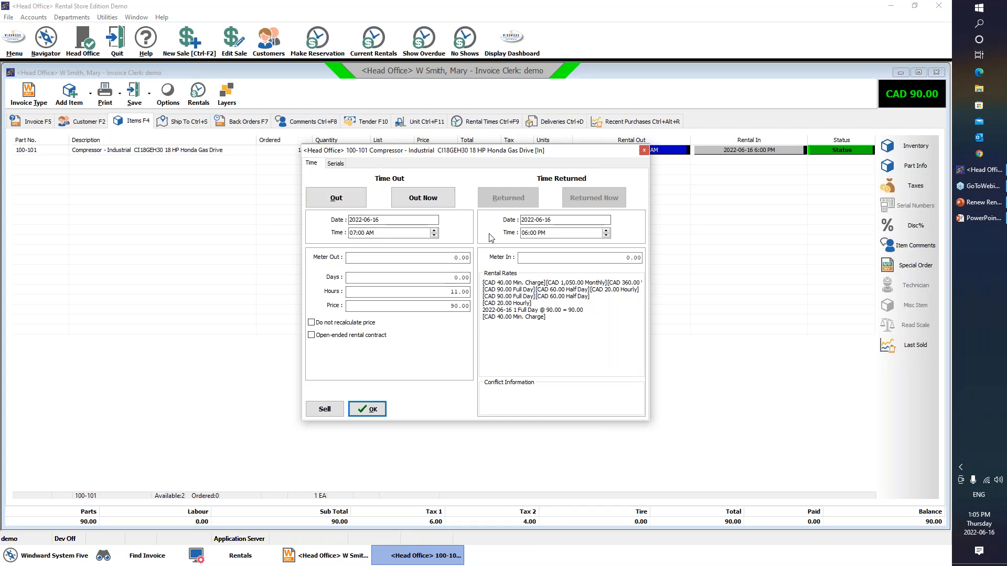
pyautogui.click(370, 412)
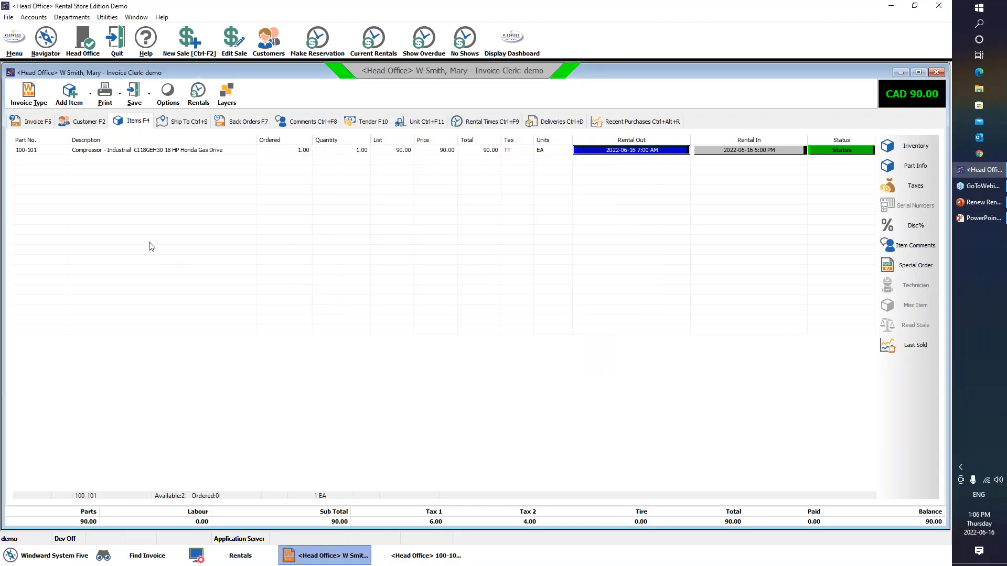
# Start the compressor rental on 2022-05-15 for 30 days and mark all items out, totalling CAD 1,050.00.
pyautogui.click(487, 122)
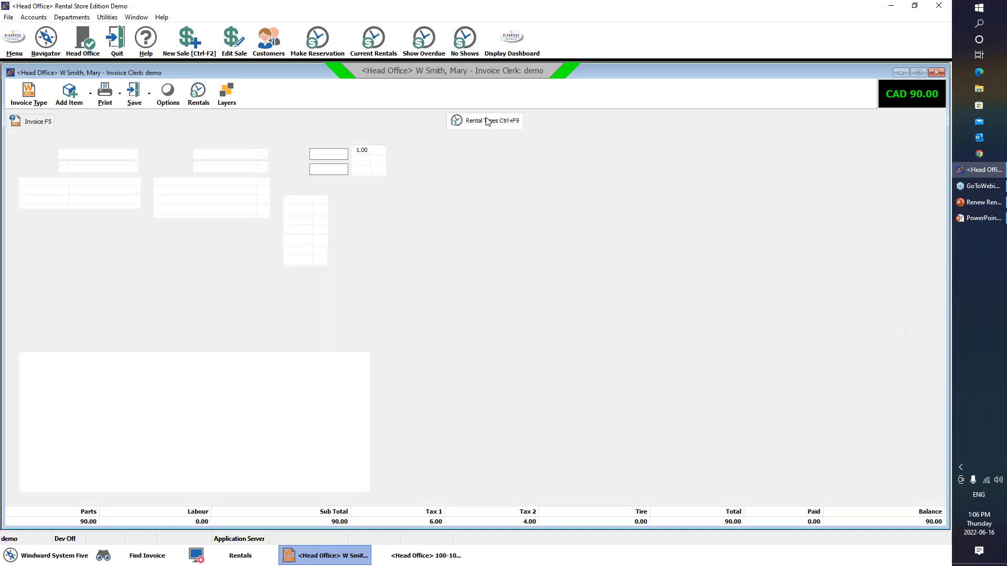
pyautogui.click(80, 153)
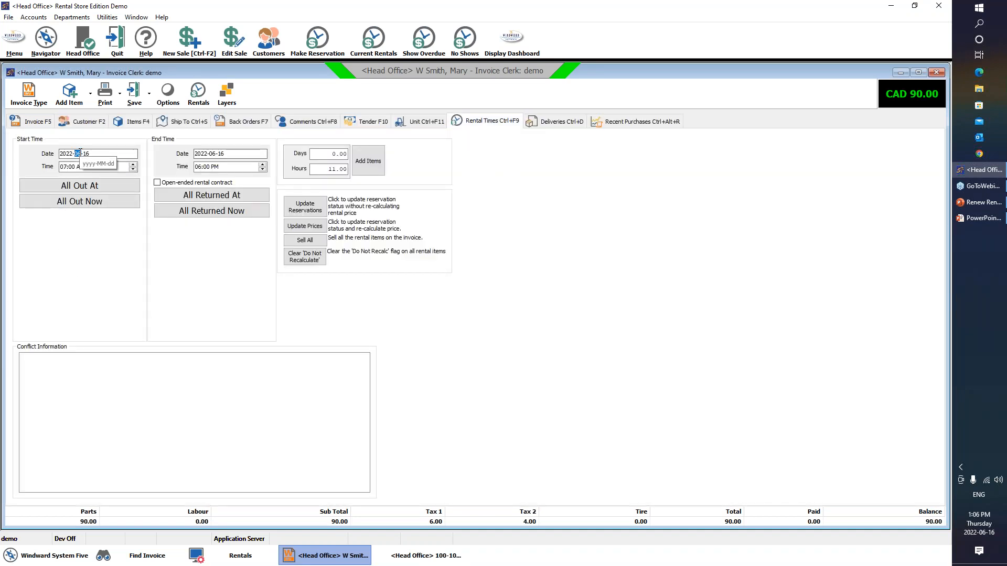
pyautogui.write('5')
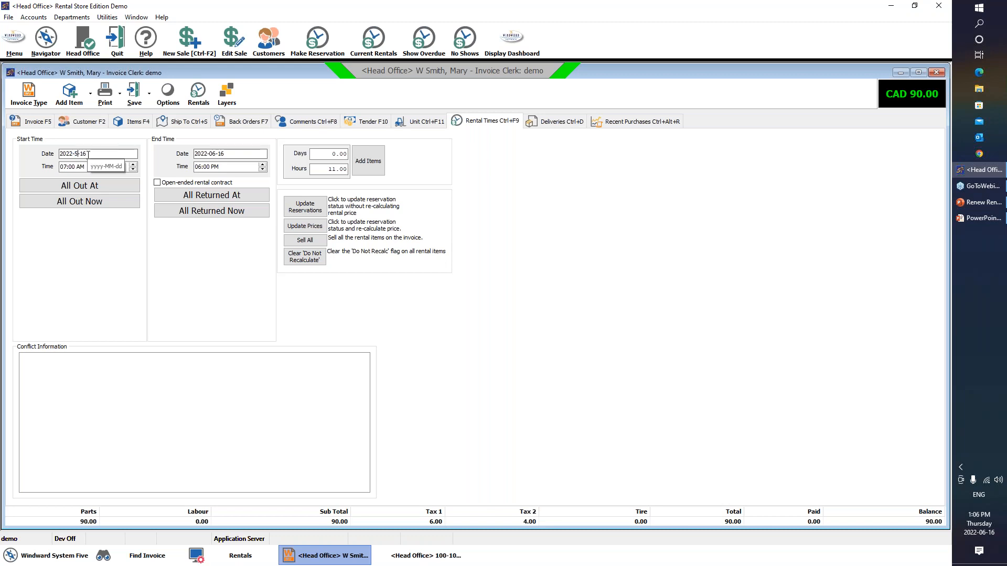
pyautogui.click(84, 153)
pyautogui.click(97, 165)
pyautogui.doubleClick(334, 153)
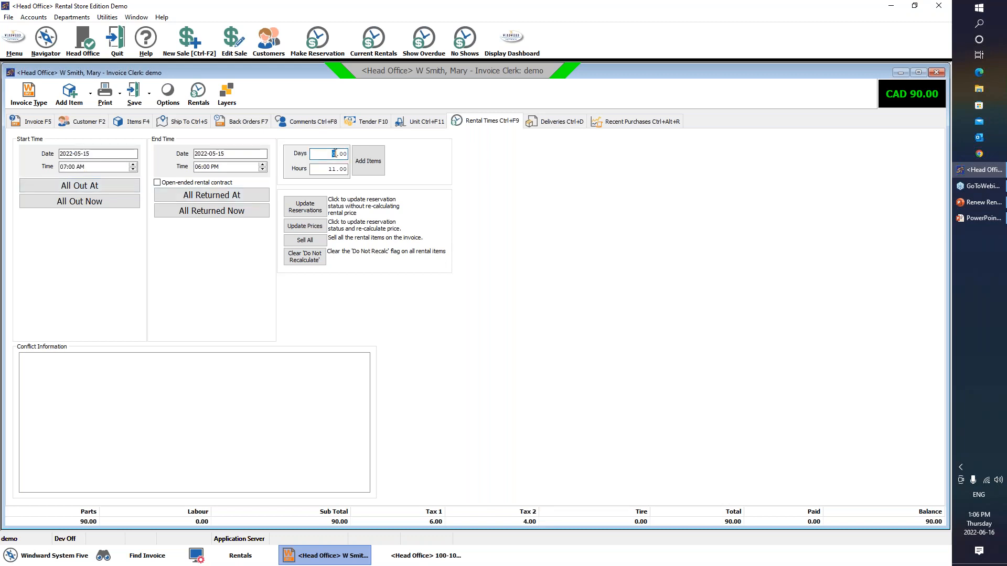
pyautogui.press('Tab')
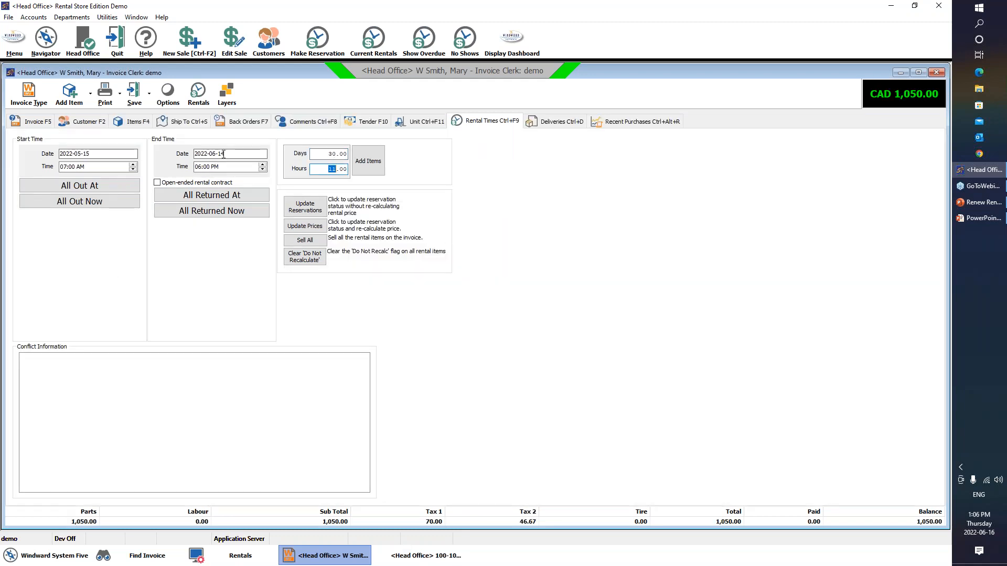
pyautogui.click(87, 187)
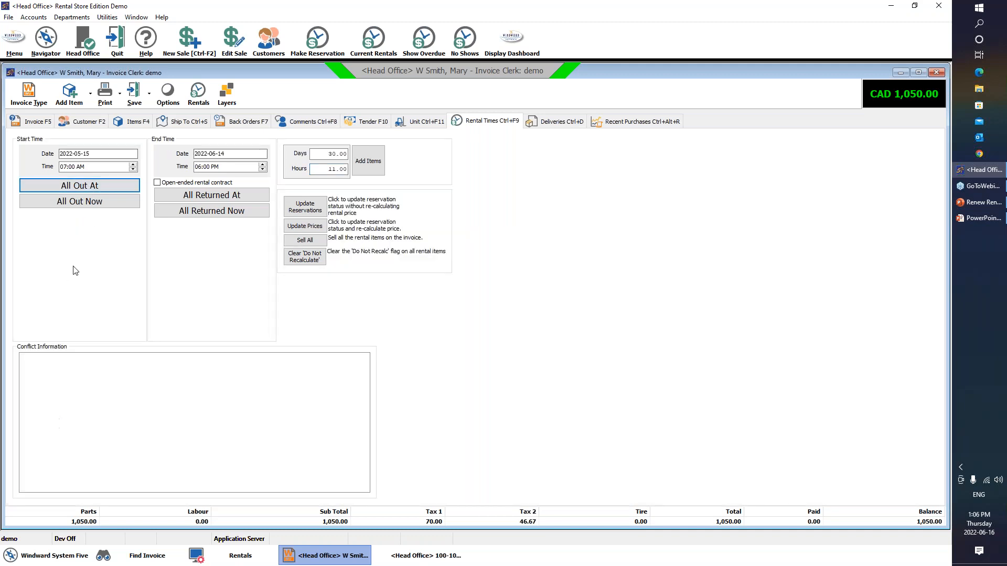
pyautogui.click(137, 125)
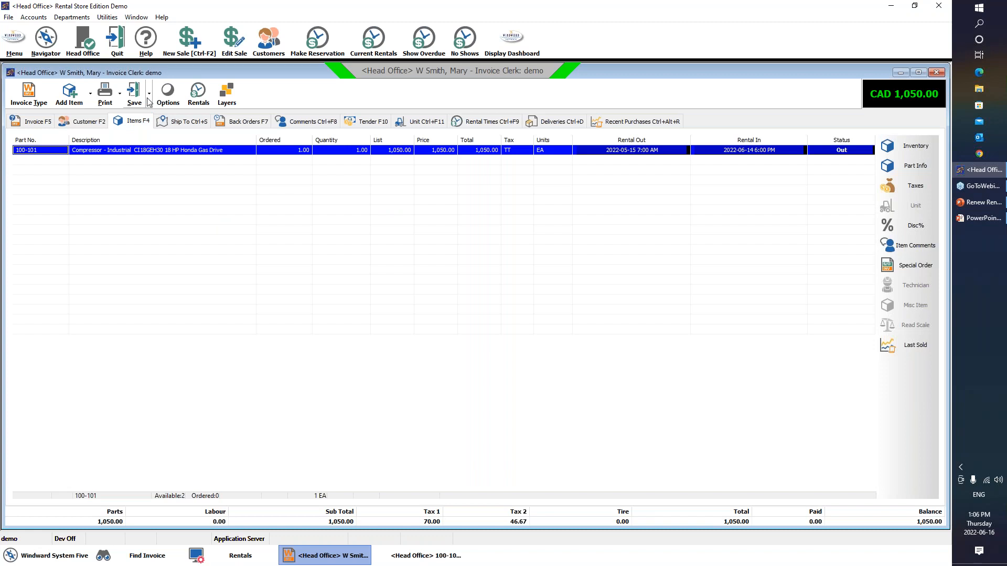
# Save and exit the invoice without printing, then open Renew Rentals from the Rentals group.
pyautogui.click(150, 95)
pyautogui.click(163, 117)
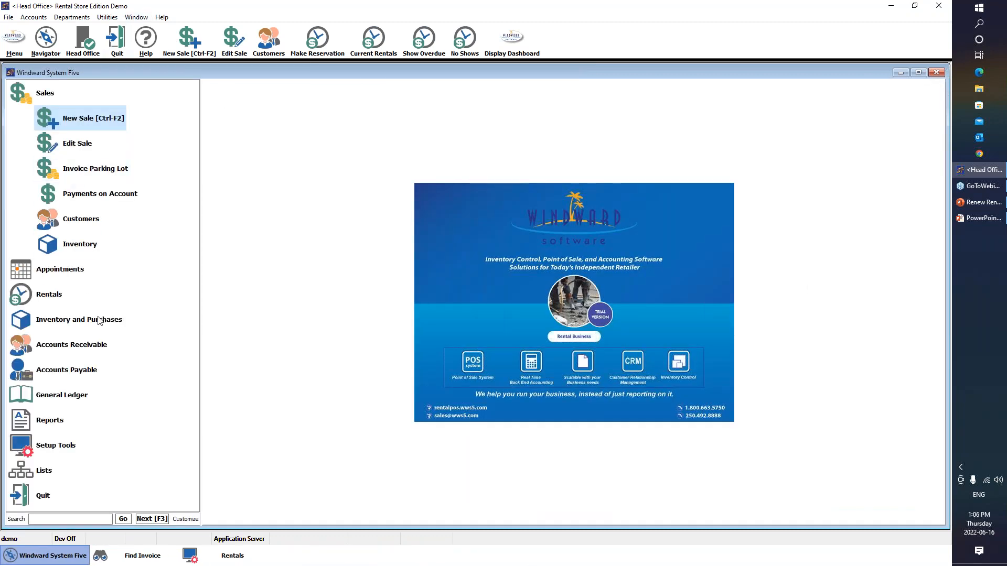
pyautogui.click(49, 295)
pyautogui.click(85, 347)
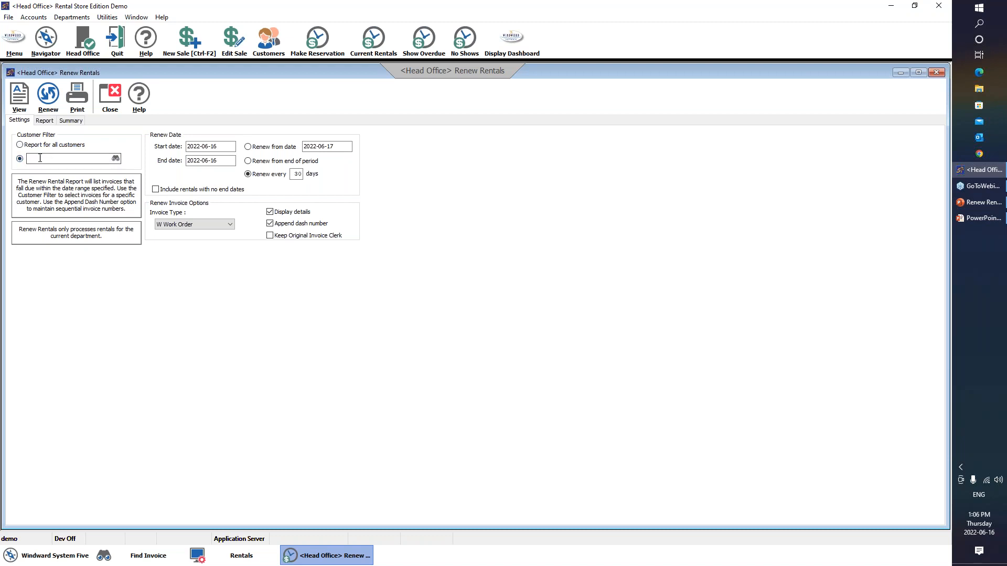
# Report for all customers with dates 2022-05-16 to 2022-06-16, renewing from 2022-06-17.
pyautogui.click(19, 145)
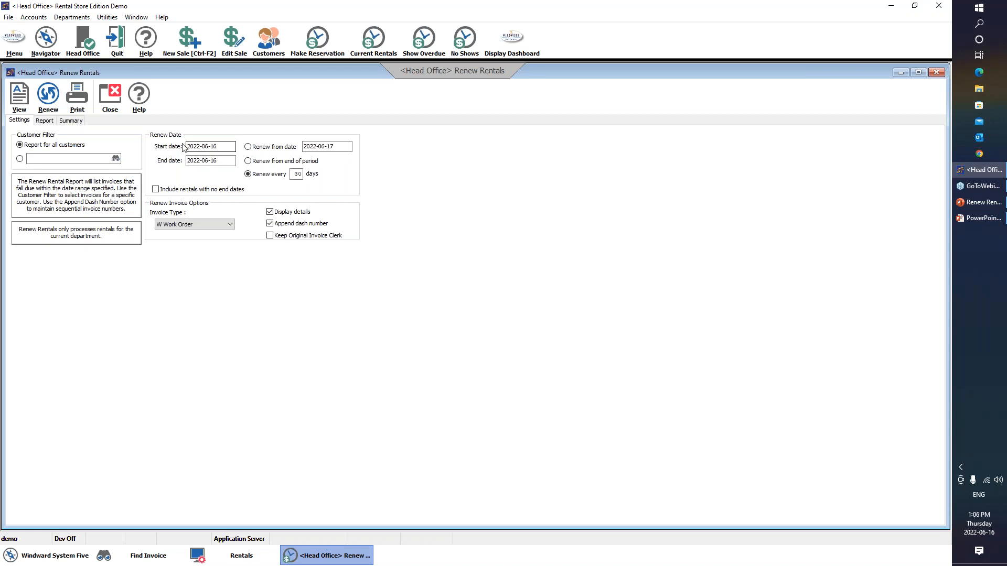
pyautogui.click(220, 149)
pyautogui.click(207, 148)
pyautogui.write('5')
pyautogui.press('Tab')
pyautogui.click(251, 150)
pyautogui.click(305, 147)
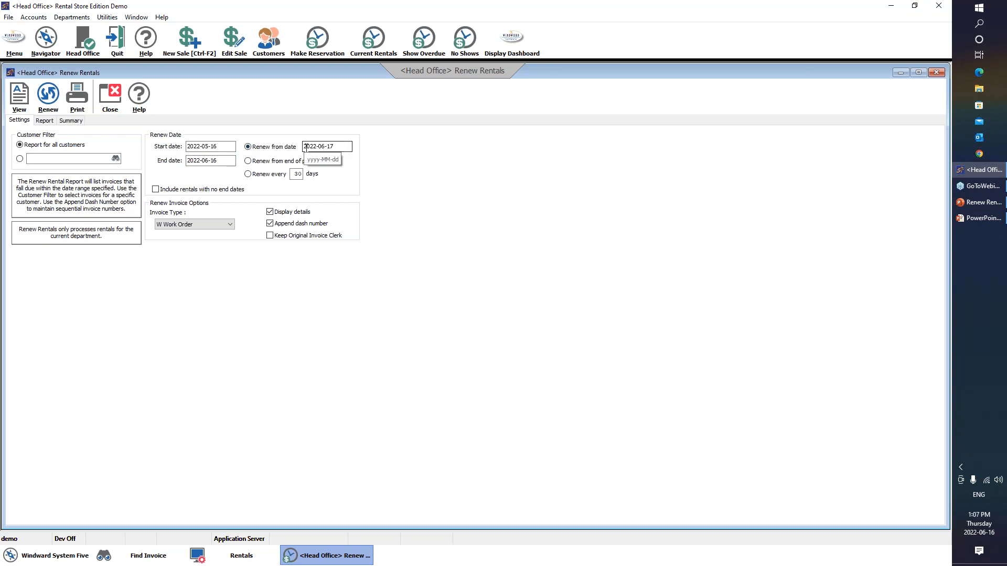
pyautogui.click(198, 160)
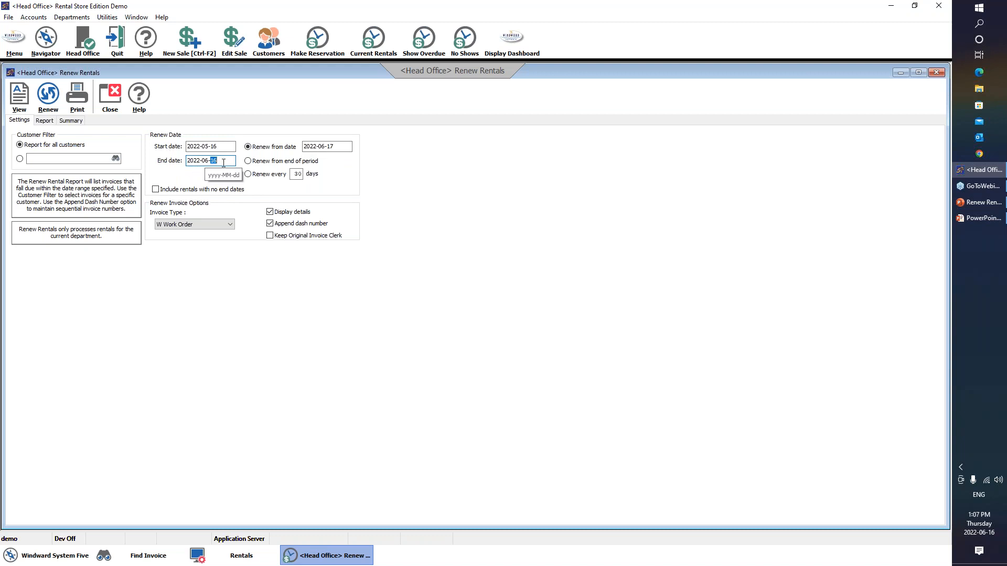
# Switch the renewal option from a fixed renew-from date to renewing every 30 days.
pyautogui.click(321, 146)
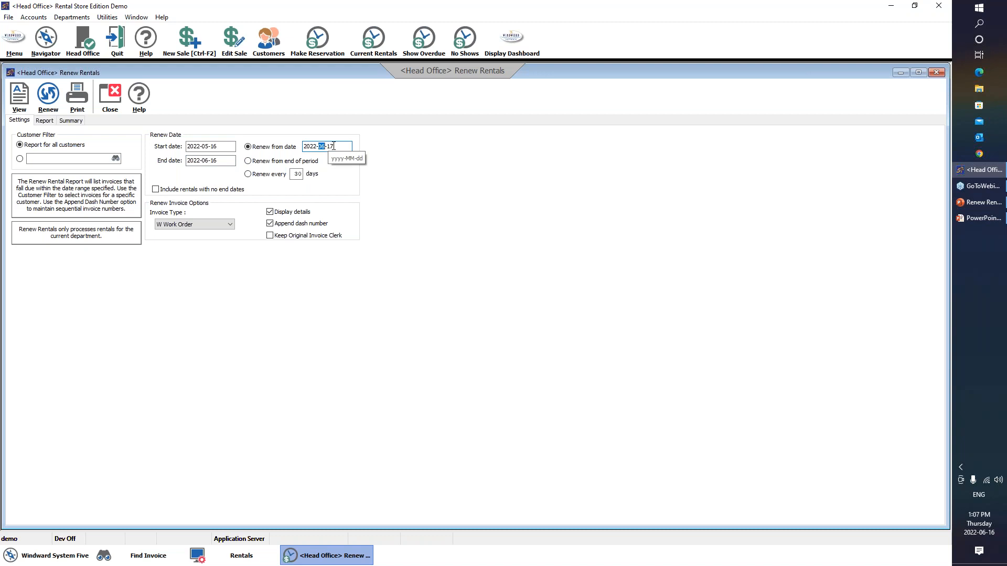
pyautogui.click(332, 146)
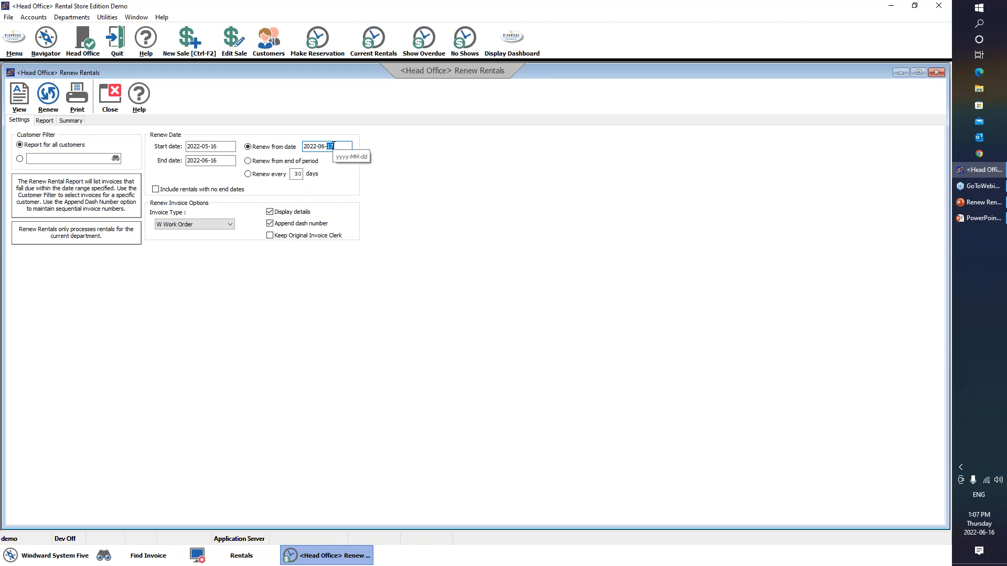
pyautogui.click(248, 161)
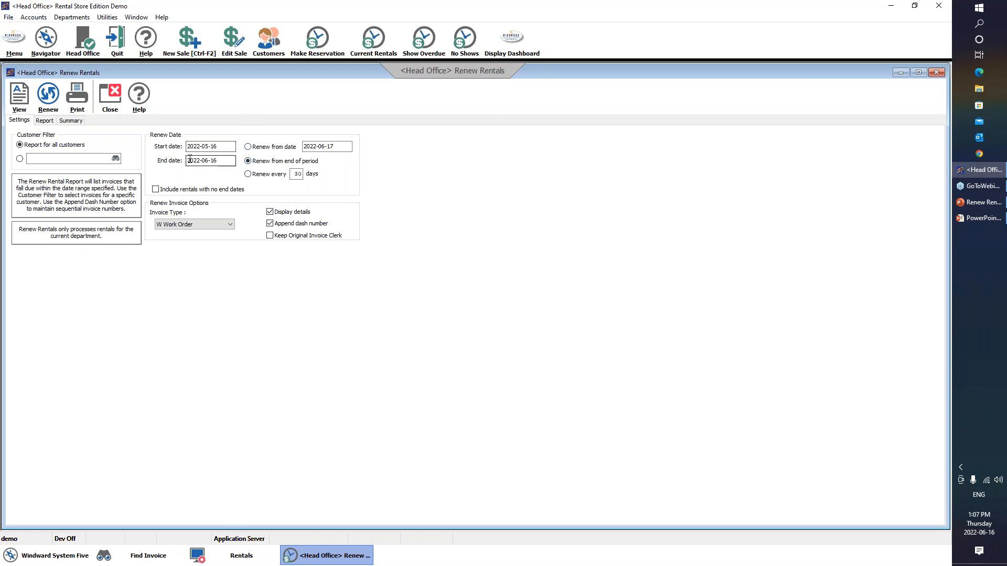
pyautogui.click(222, 162)
pyautogui.click(194, 162)
pyautogui.click(247, 174)
pyautogui.doubleClick(297, 175)
# Set the renewal invoice type to A Accounts Receivable and bring the Rentals settings window forward.
pyautogui.click(215, 226)
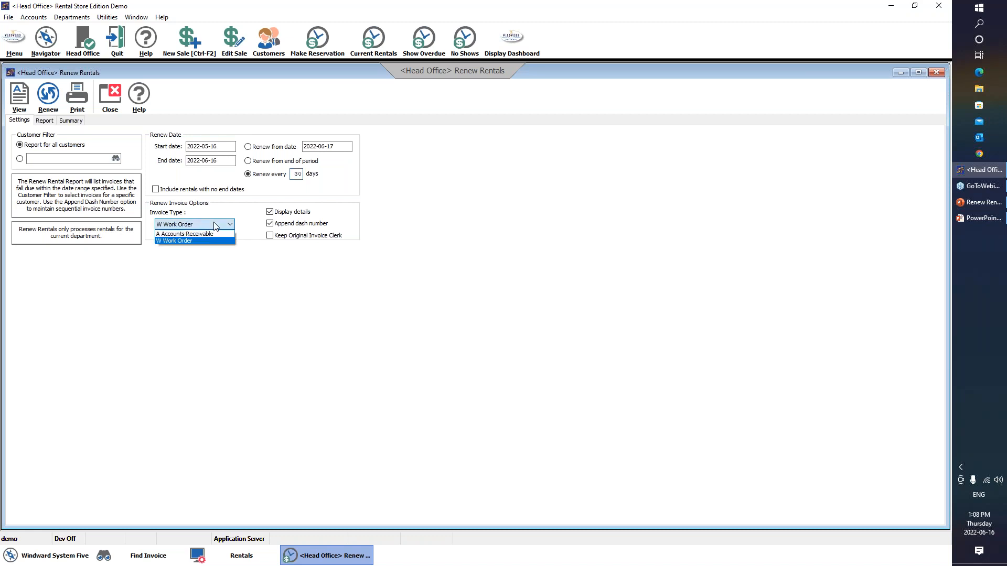
pyautogui.click(301, 277)
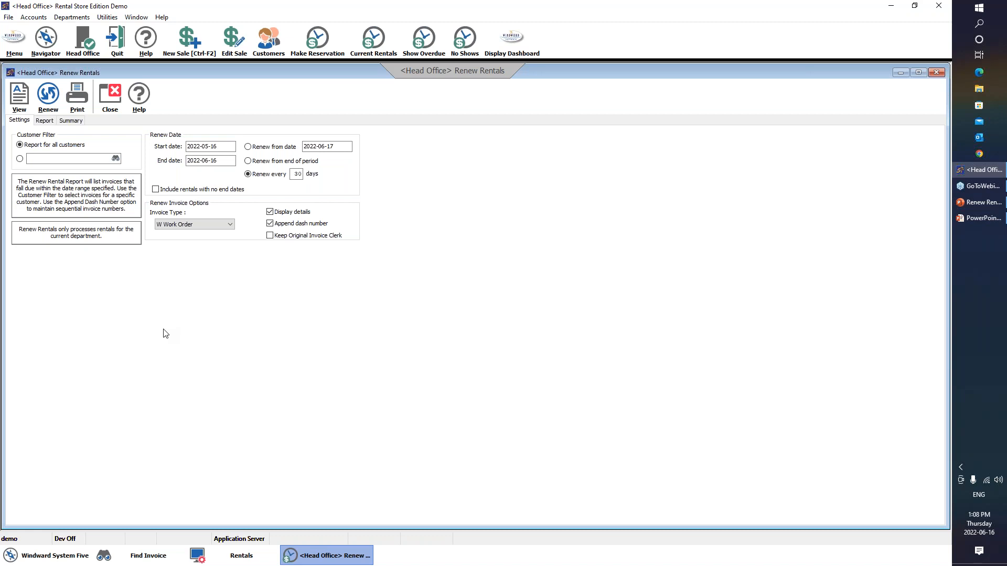
pyautogui.click(212, 226)
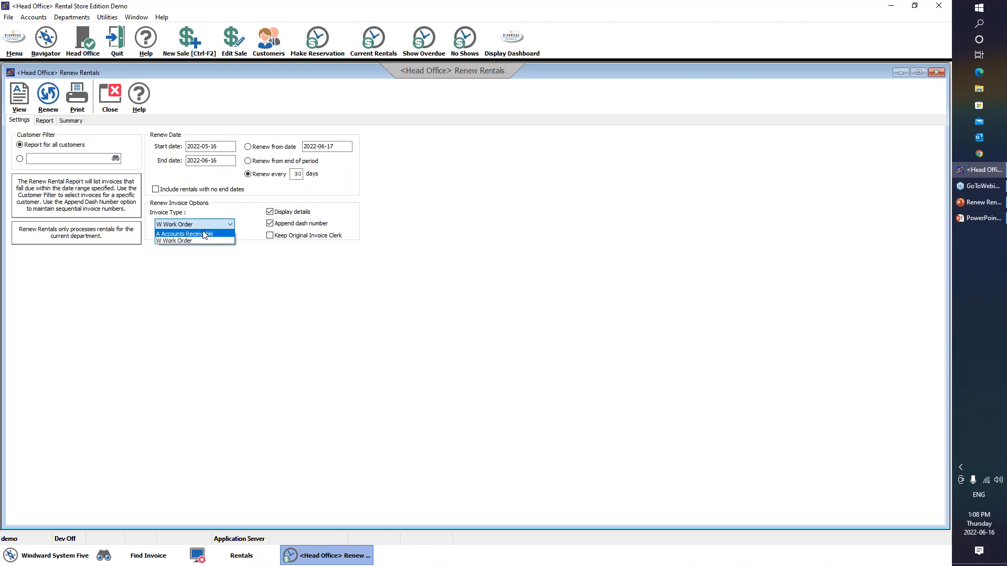
pyautogui.click(204, 235)
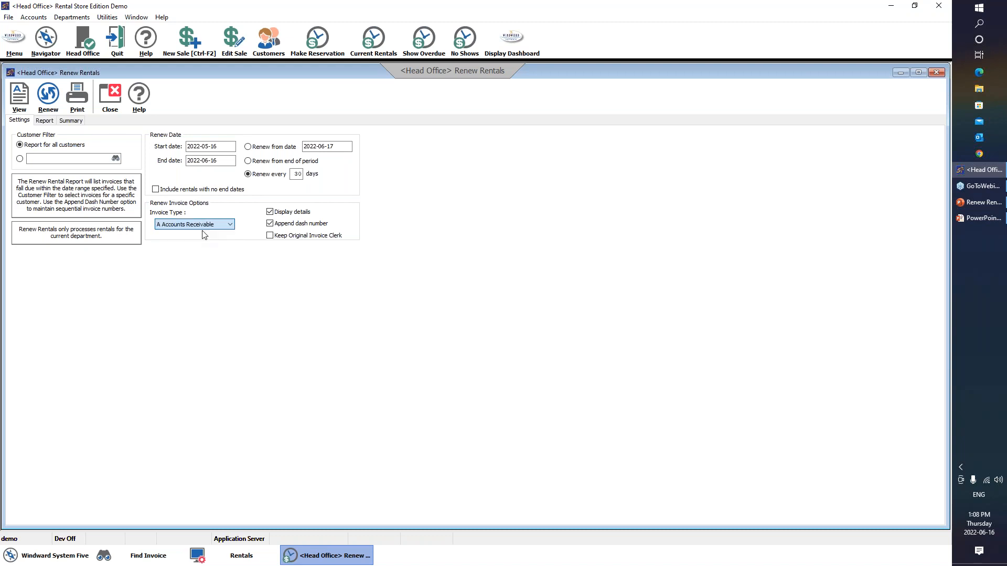
pyautogui.click(229, 557)
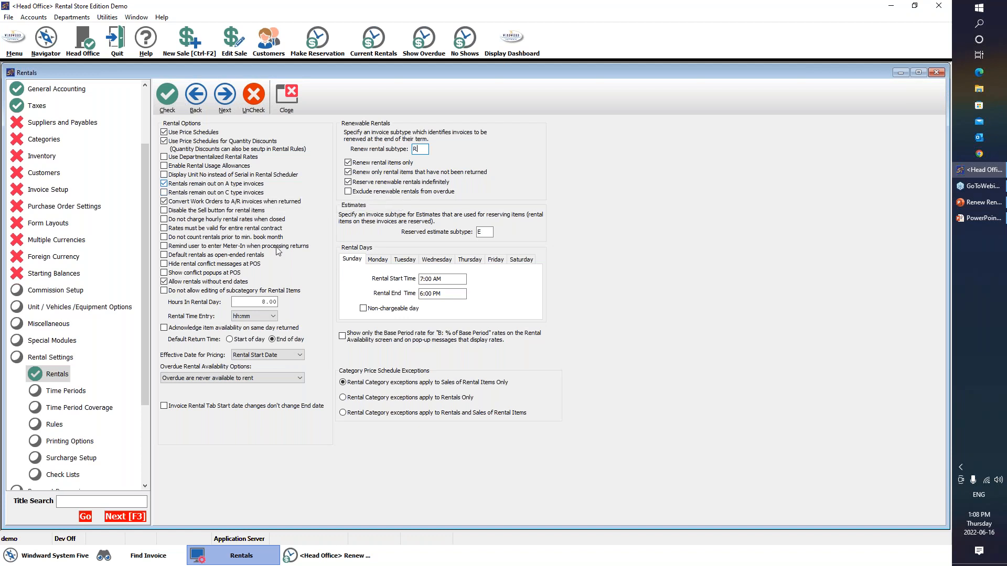
# Back in Renew Rentals, change the renewal invoice type to 'W Work Order'.
pyautogui.click(332, 556)
pyautogui.click(195, 224)
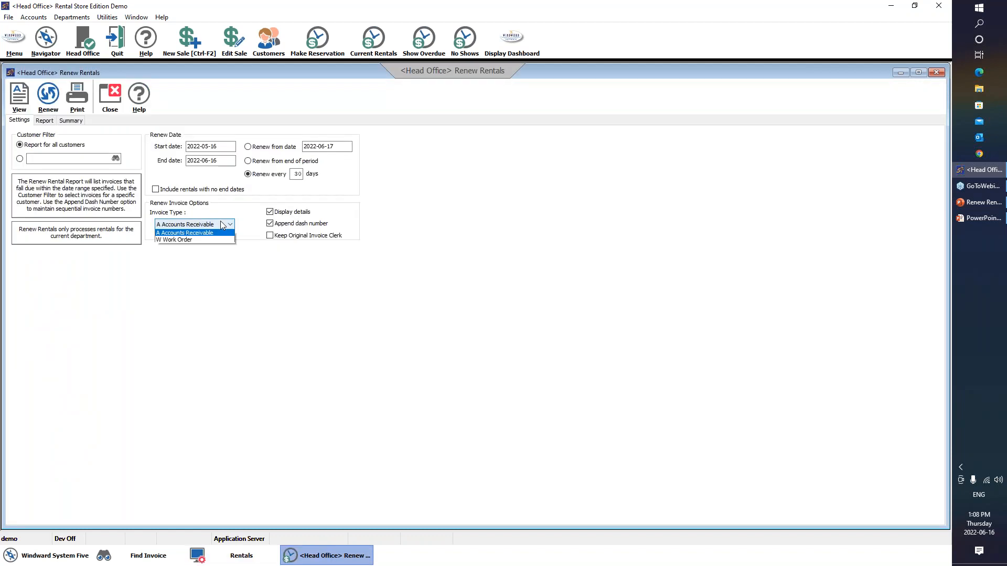
pyautogui.click(192, 242)
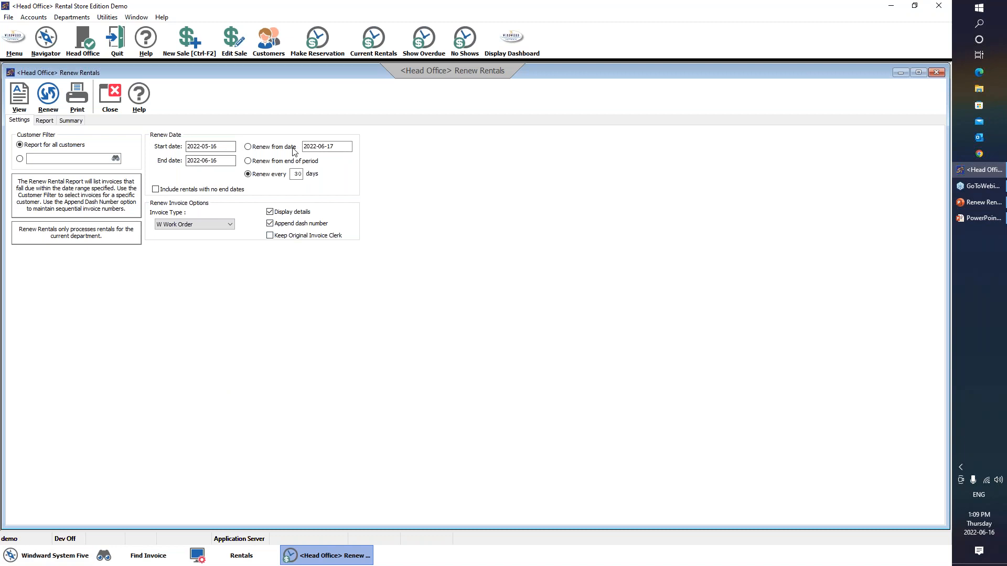
# List rentals due for renewal and mark compressor invoice WR1 1008 (balance 1,166.67) to renew.
pyautogui.click(22, 98)
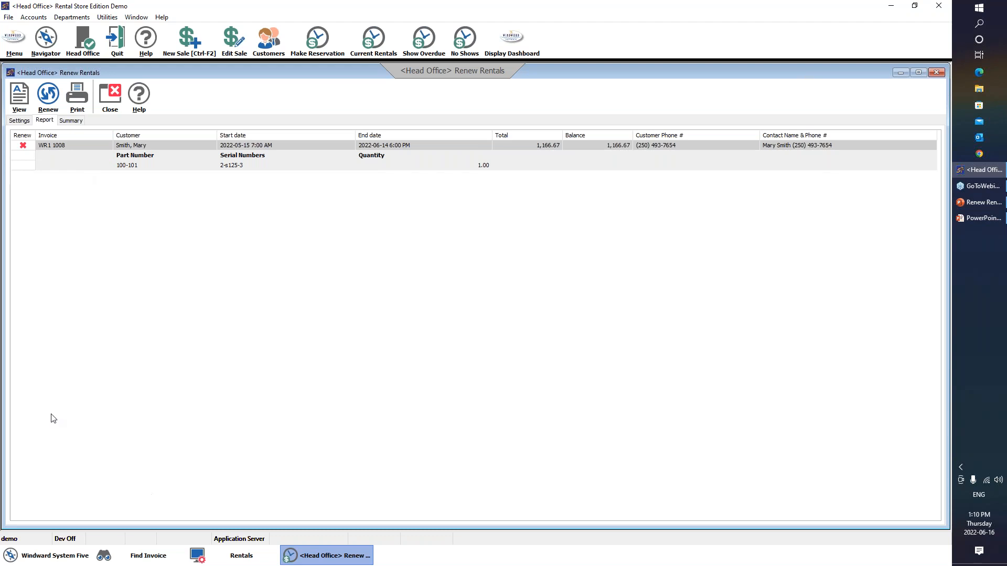
pyautogui.click(21, 147)
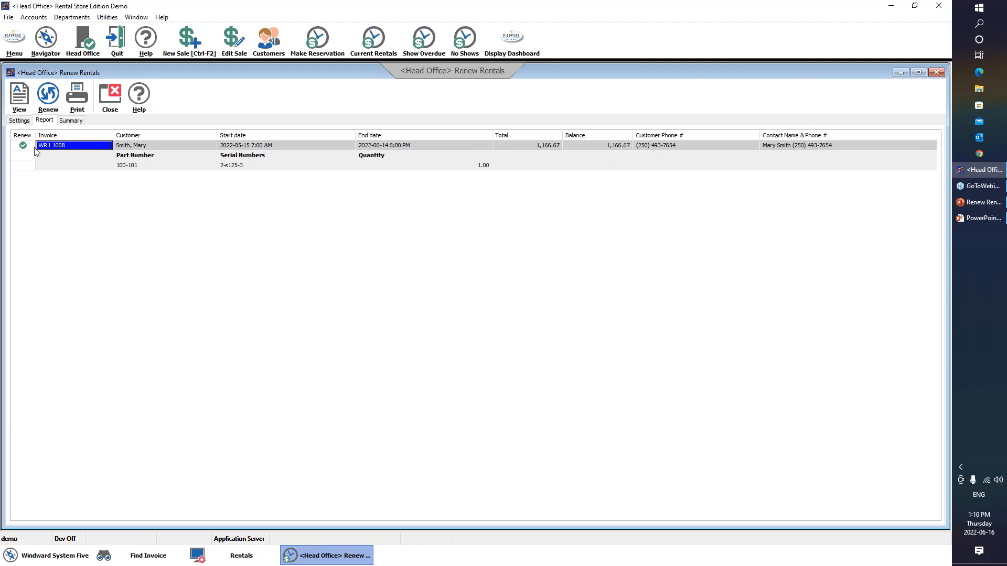
# Renew invoice 1008 and open the resulting invoice 1008-01 from the Summary.
pyautogui.click(56, 96)
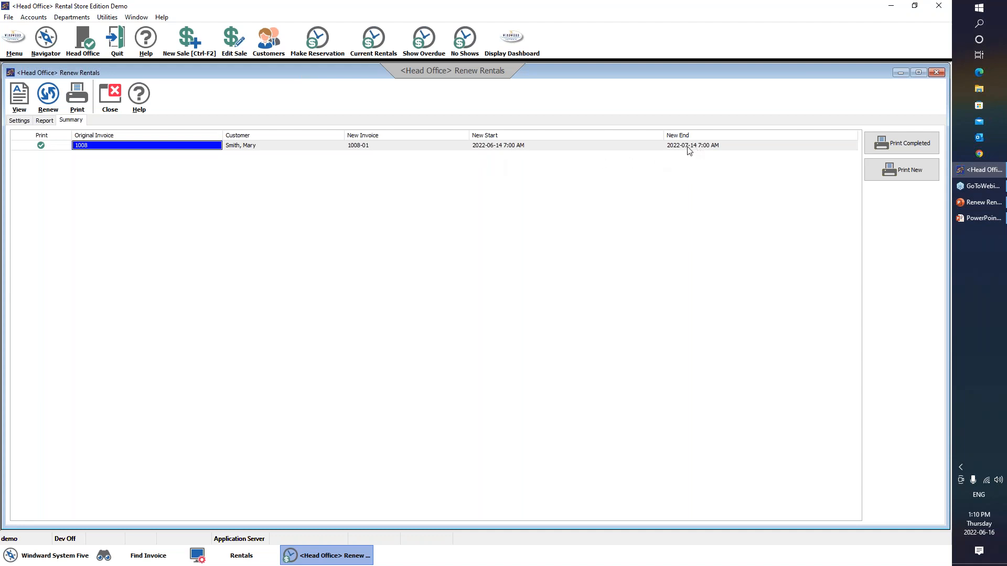
pyautogui.click(371, 150)
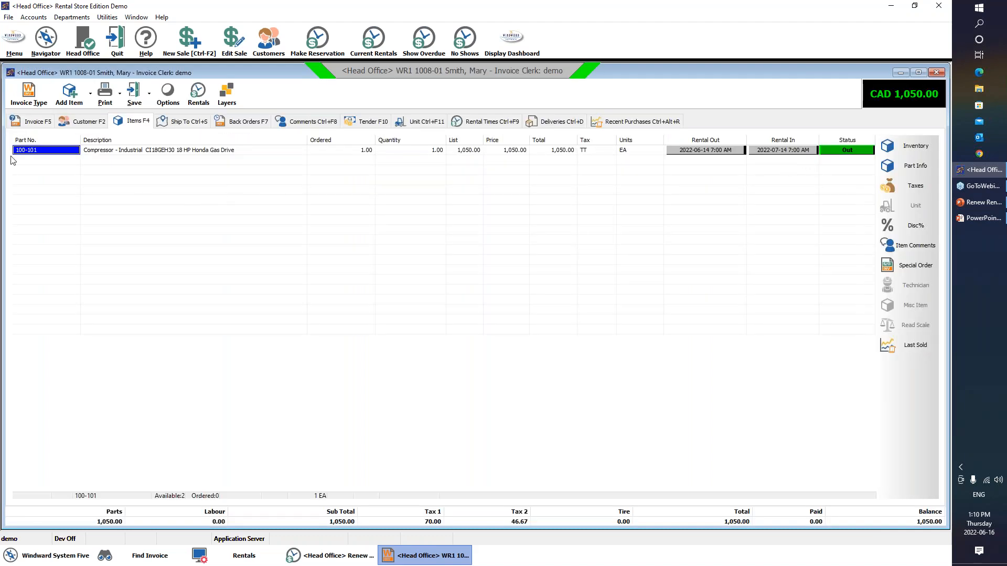
# Check invoice 1008-01's header, compressor 100-101 line and rental dates, then exit without printing.
pyautogui.click(32, 121)
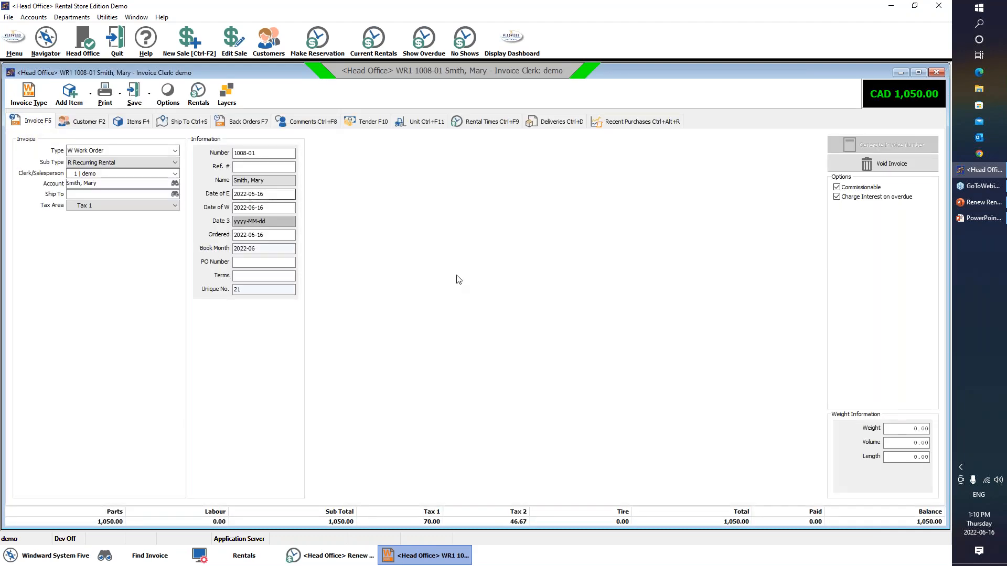
pyautogui.click(132, 121)
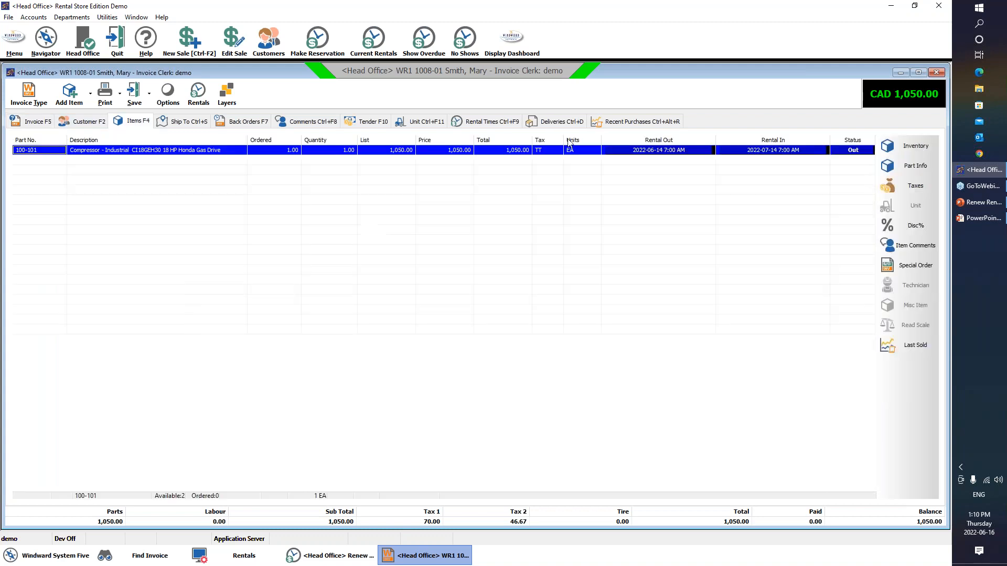
pyautogui.click(503, 123)
pyautogui.click(150, 96)
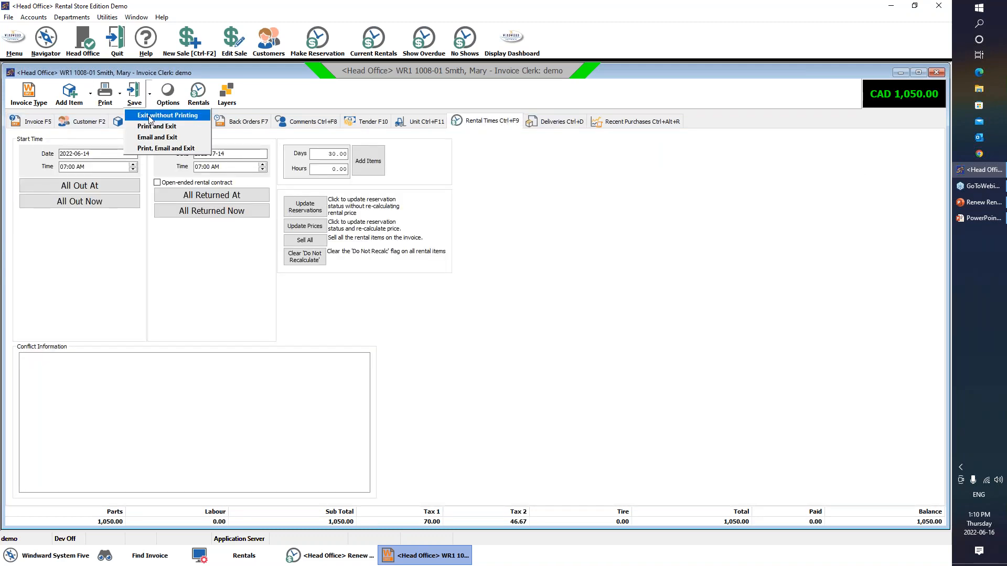
pyautogui.click(152, 116)
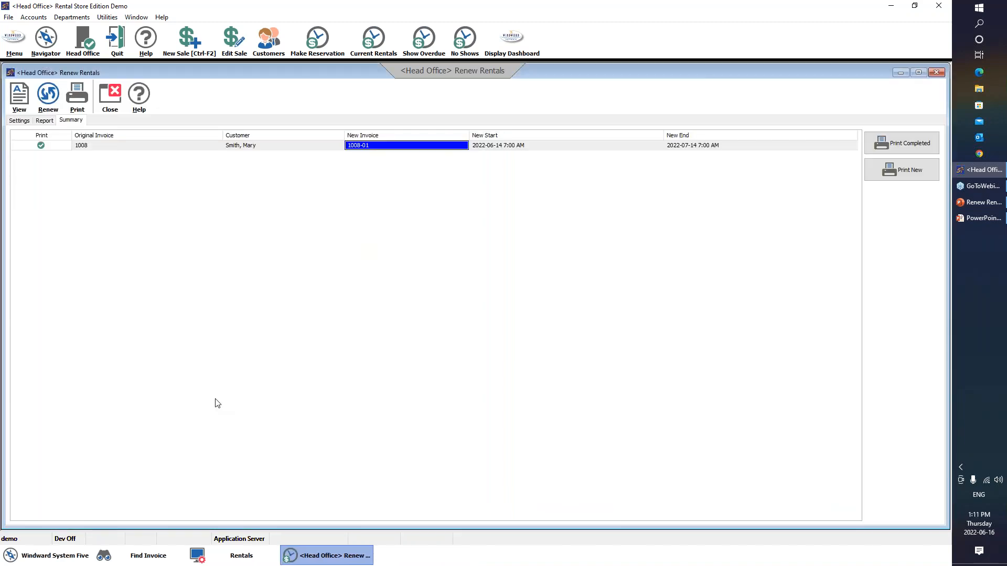
# Move the renewal end date to month 7, confirm WR1 1008-01 is listed, then close Renew Rentals.
pyautogui.click(19, 121)
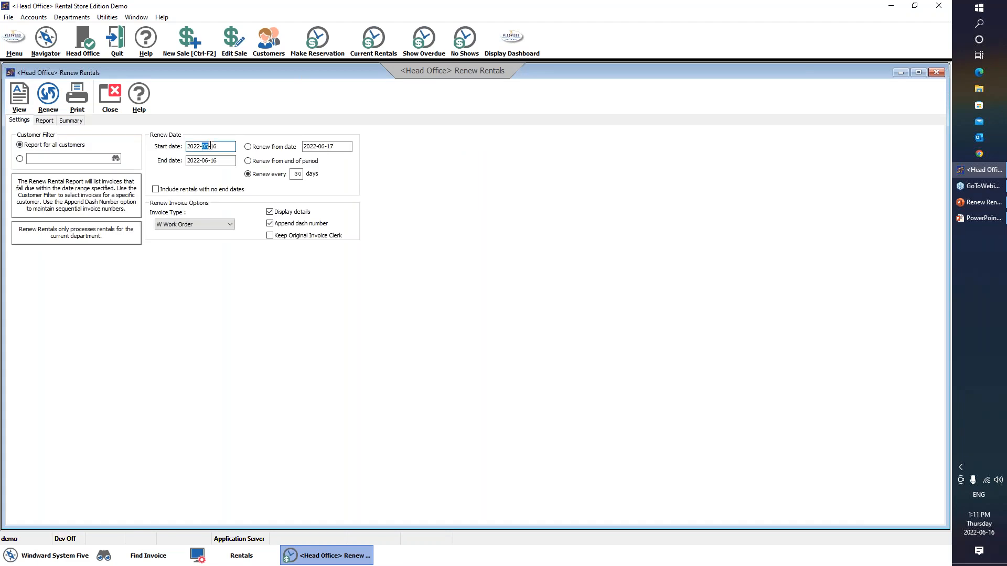
pyautogui.doubleClick(208, 160)
pyautogui.write('7')
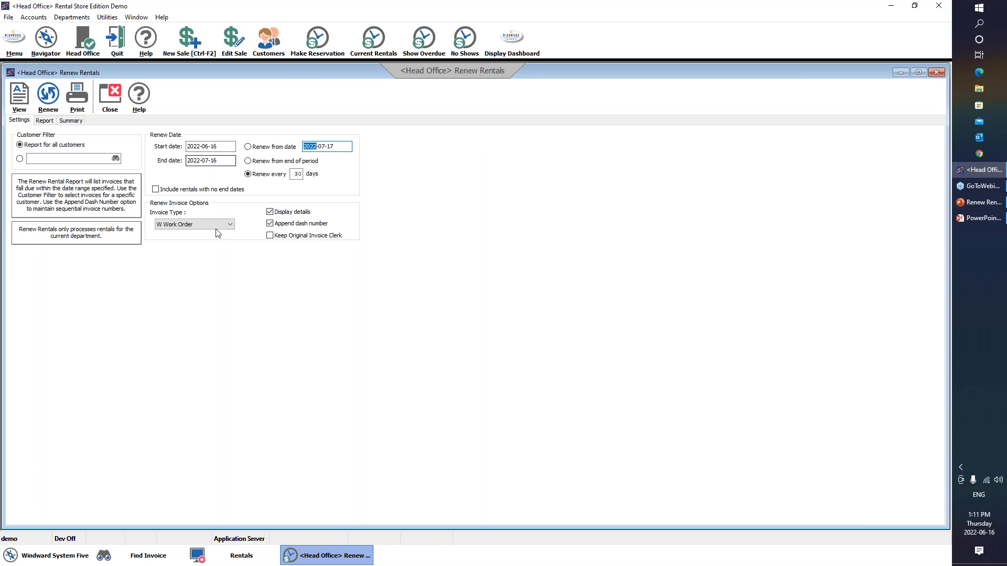
pyautogui.click(19, 97)
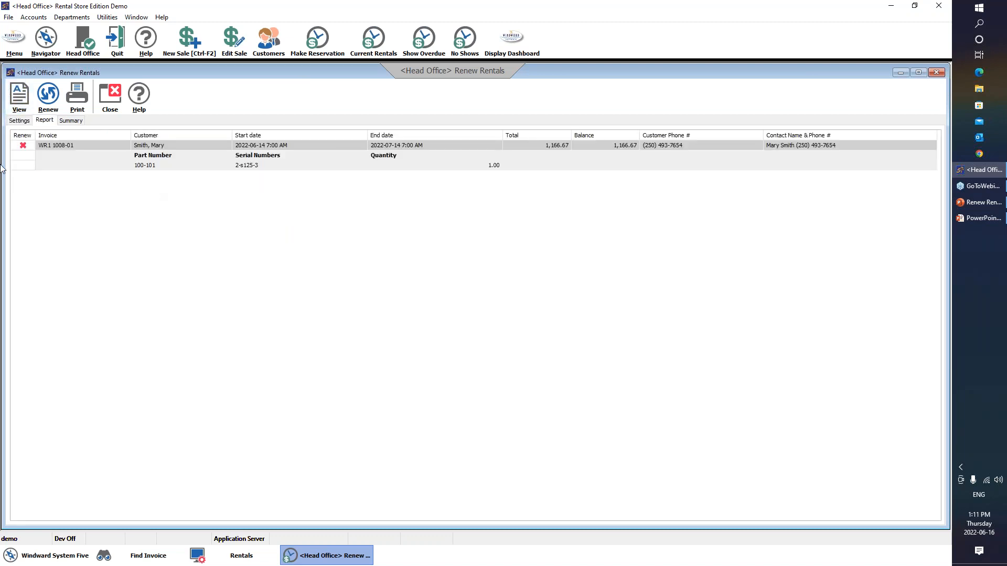
pyautogui.click(105, 95)
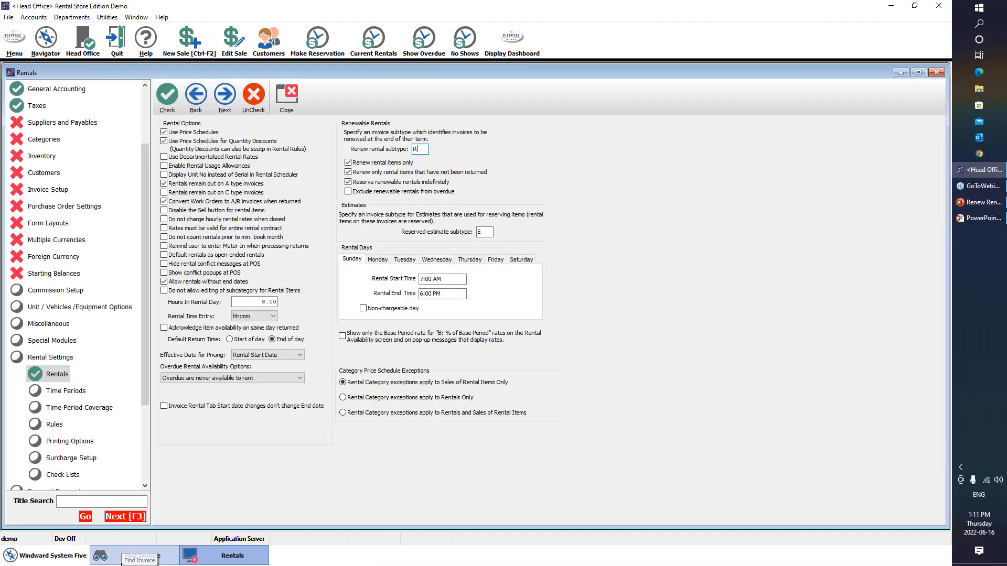
# Resume the PowerPoint slide show on the Rental State and Checklists slide, showing its first paragraph.
pyautogui.hotkey('alt', 'Tab')
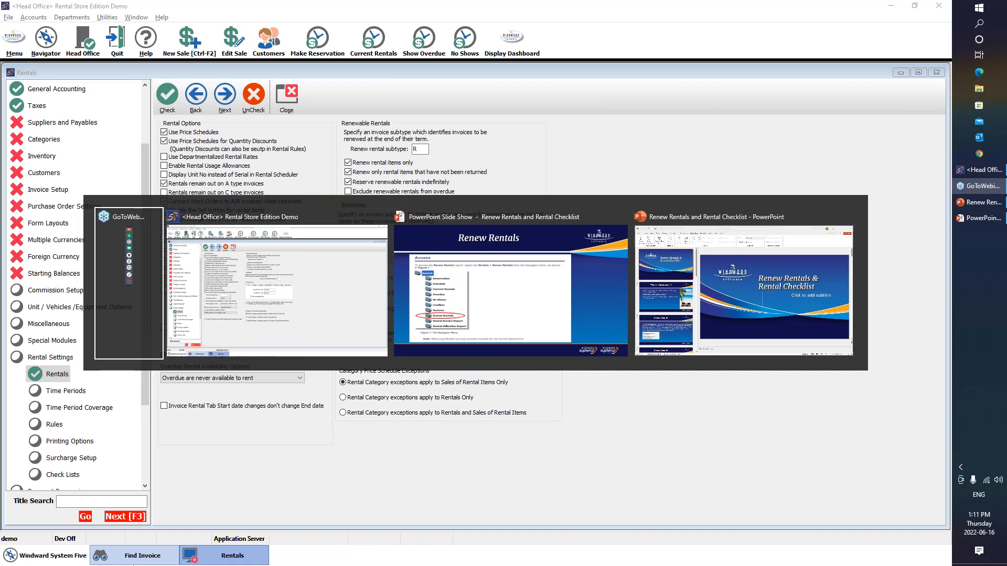
pyautogui.click(459, 305)
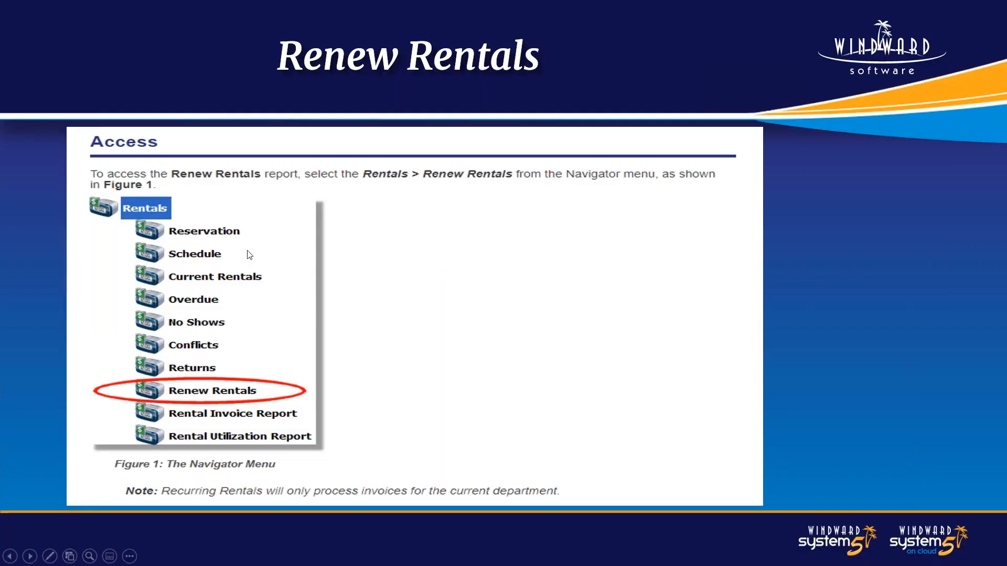
pyautogui.click(273, 237)
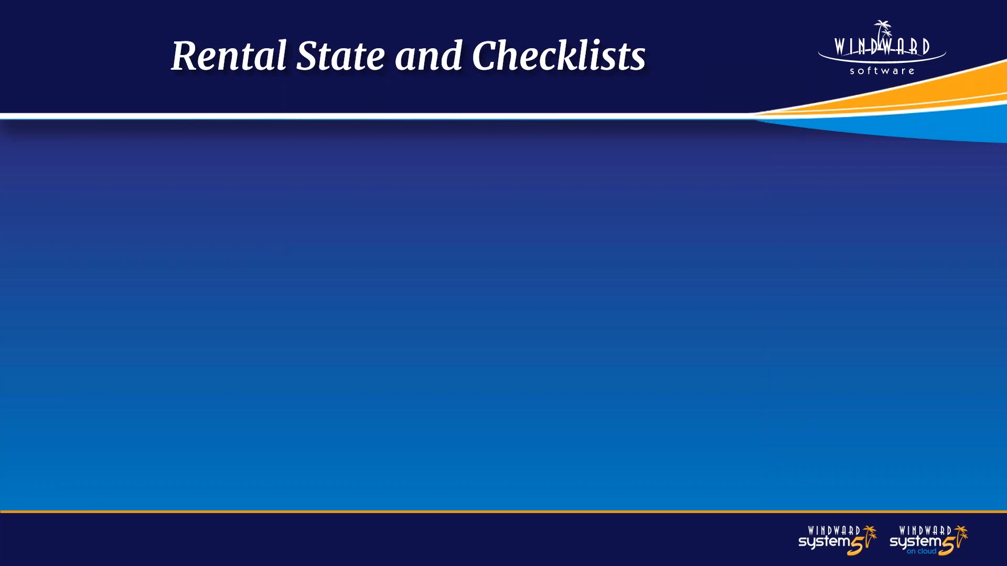
pyautogui.press('Right')
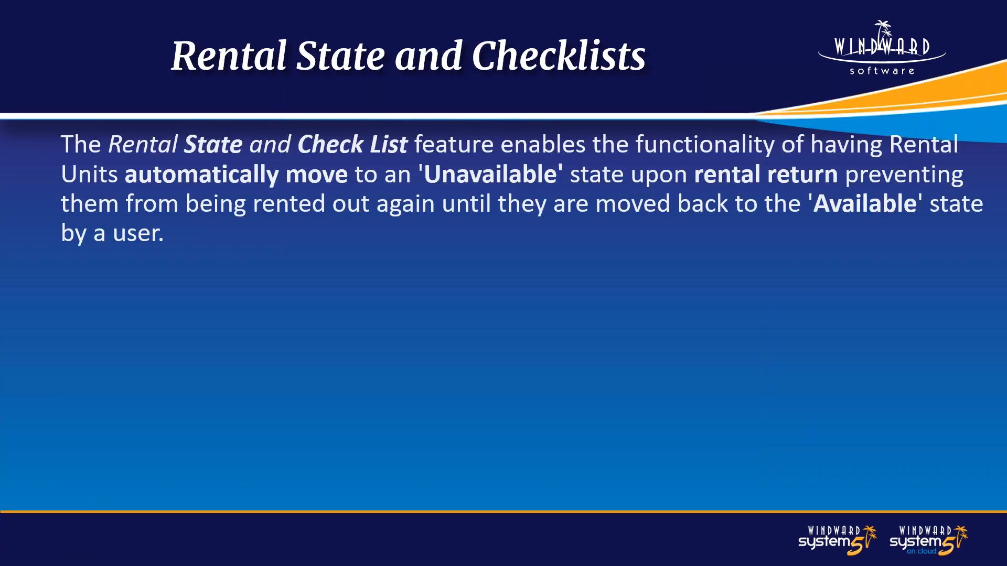
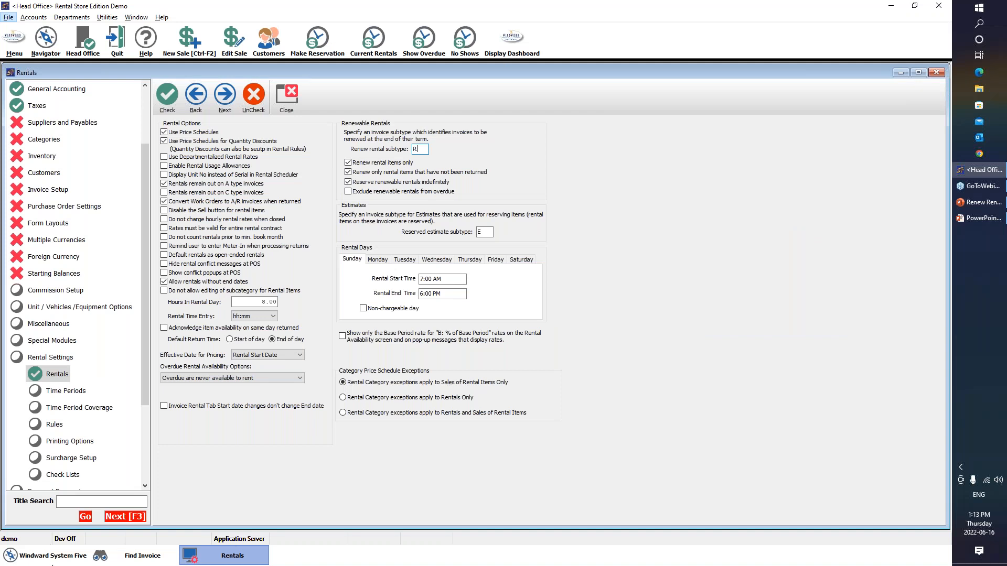
# From Setup Tools, open the Setup Wizard's Rental Settings > Rentals > Check Lists page.
pyautogui.click(51, 558)
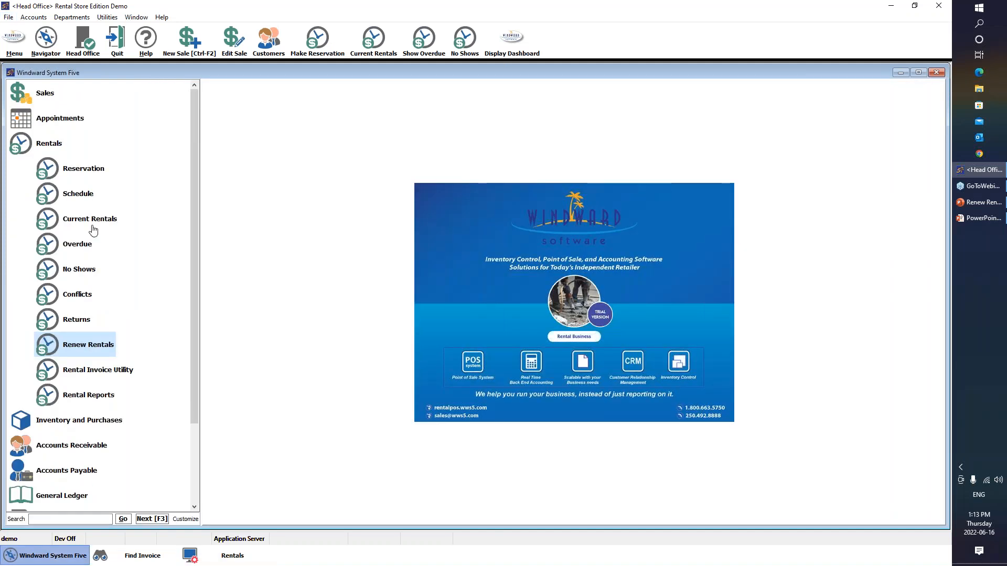
pyautogui.click(24, 146)
pyautogui.click(61, 296)
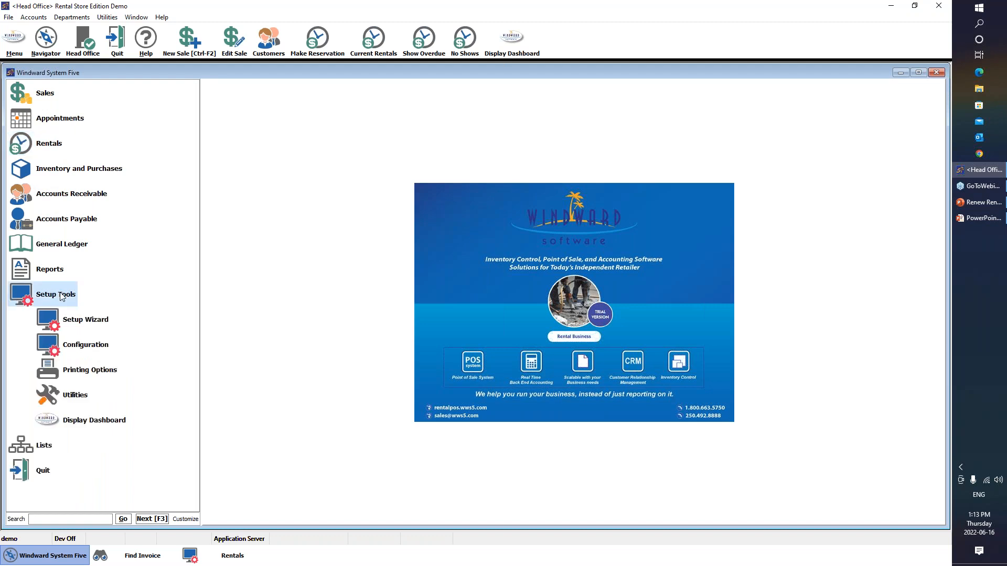
pyautogui.click(216, 555)
pyautogui.click(60, 359)
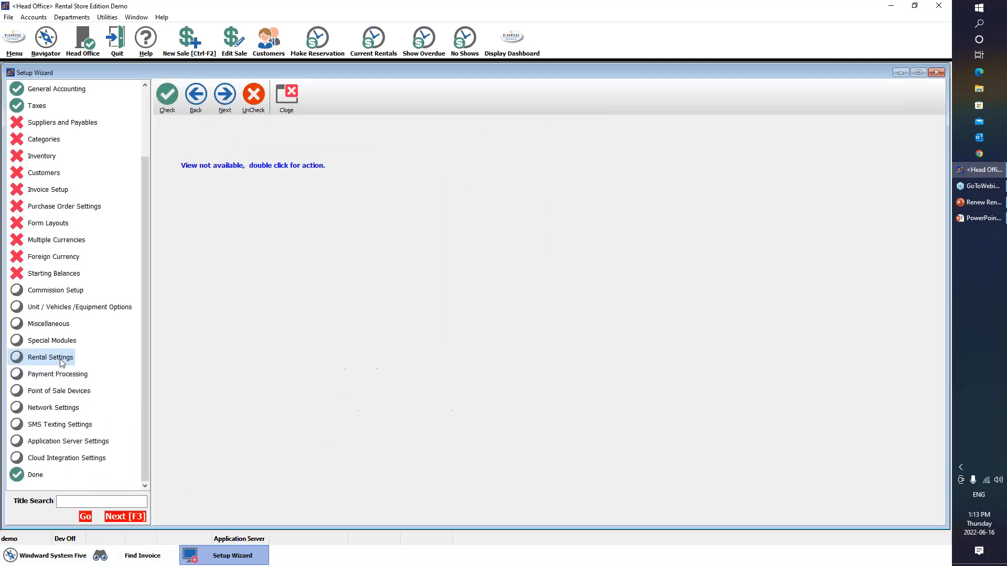
pyautogui.click(61, 361)
pyautogui.doubleClick(60, 375)
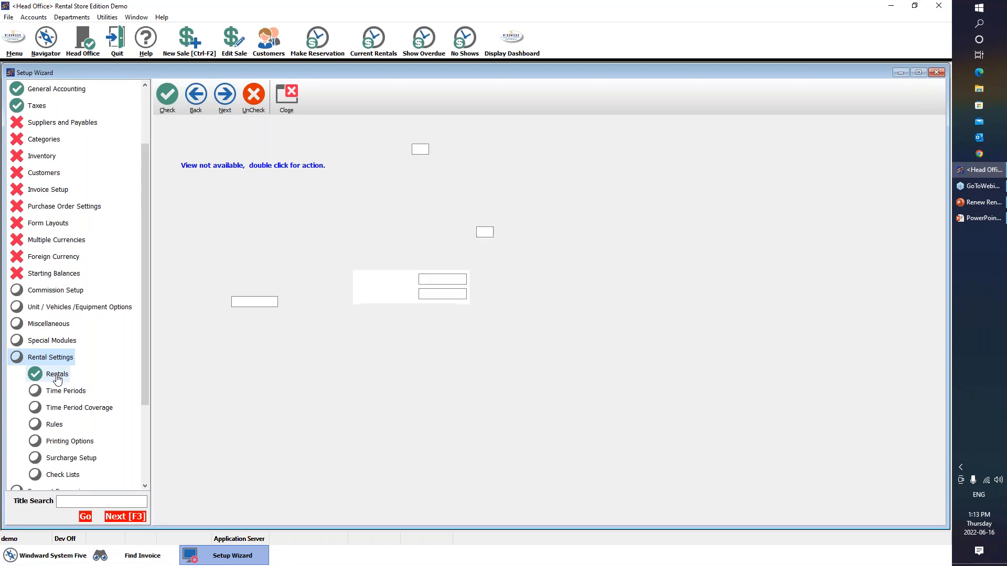
pyautogui.click(69, 478)
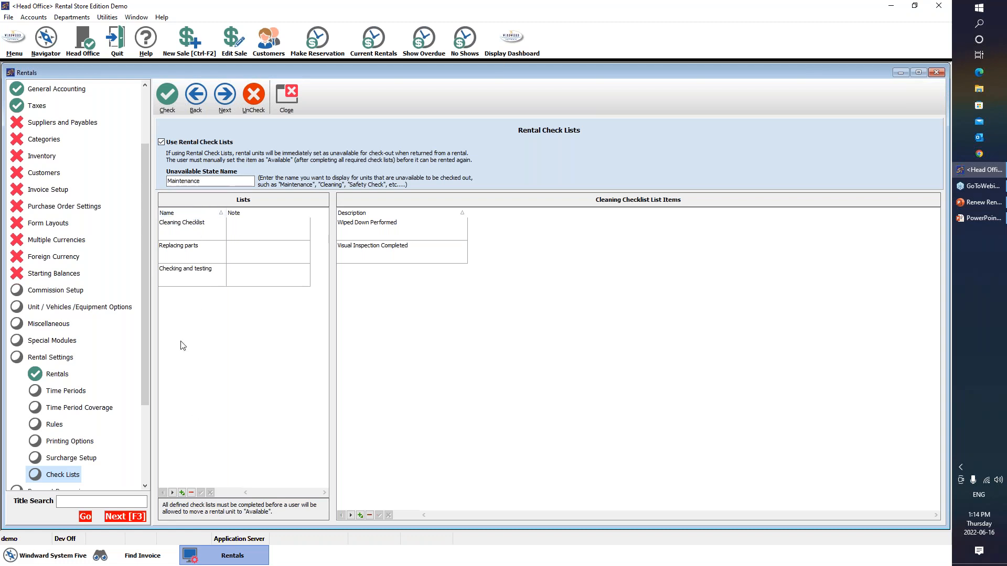
# Inspect the Cleaning Checklist items Wiped Down Performed and Visual Inspection Completed.
pyautogui.click(179, 229)
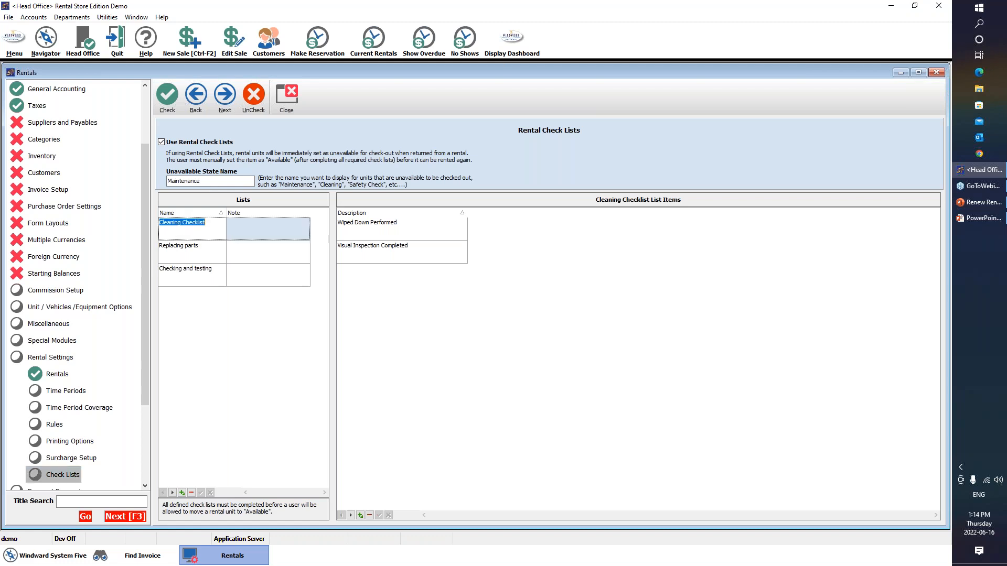
pyautogui.click(381, 227)
pyautogui.click(383, 250)
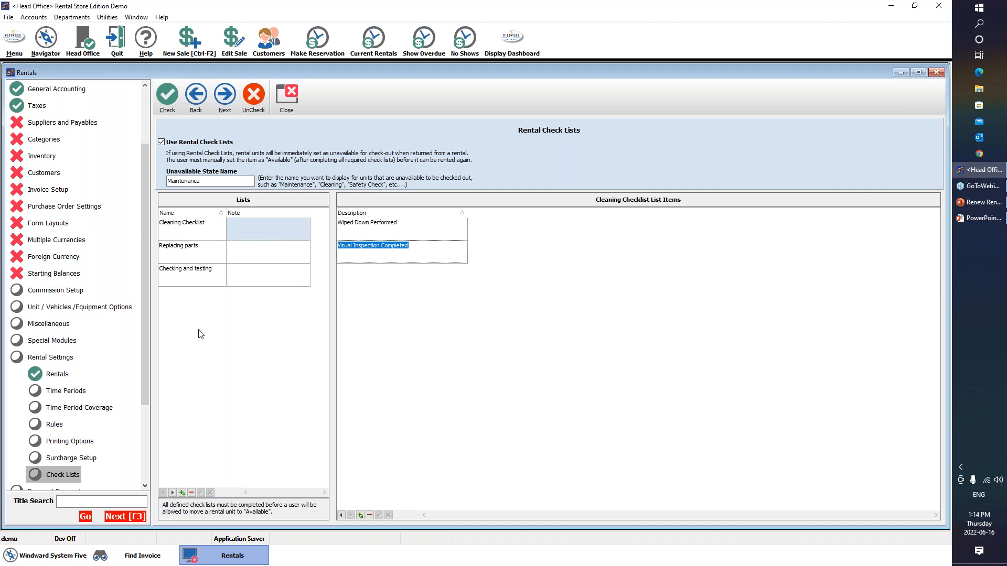
pyautogui.click(193, 301)
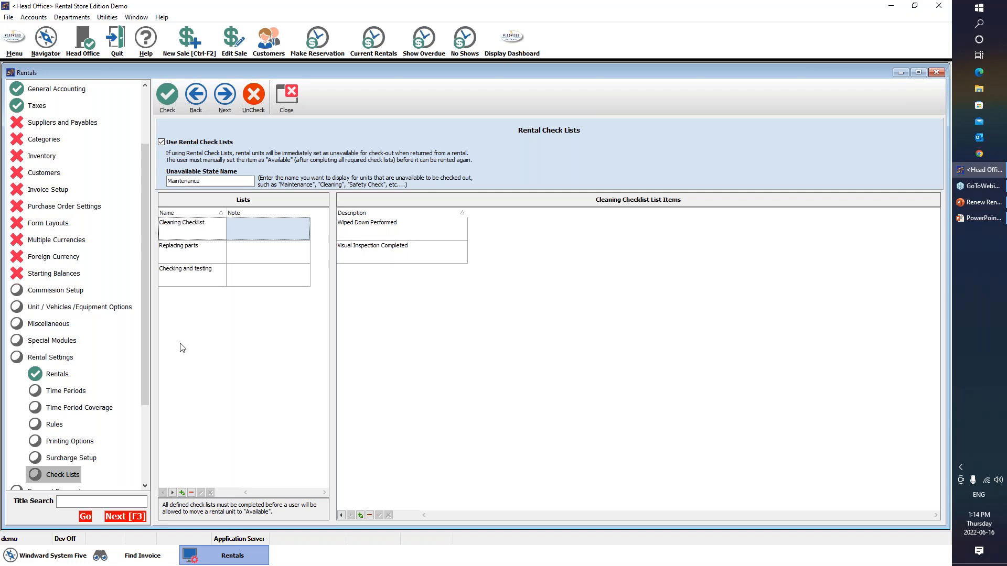
# Add a check list named Test with items Test 1 and Test 2.
pyautogui.click(182, 493)
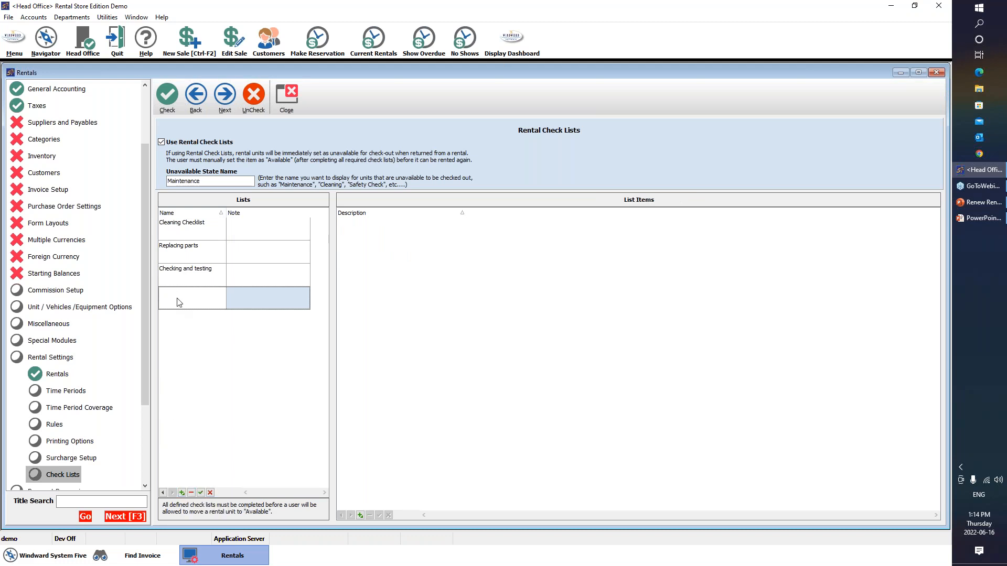
pyautogui.write('Test')
pyautogui.click(202, 300)
pyautogui.click(215, 335)
pyautogui.click(361, 516)
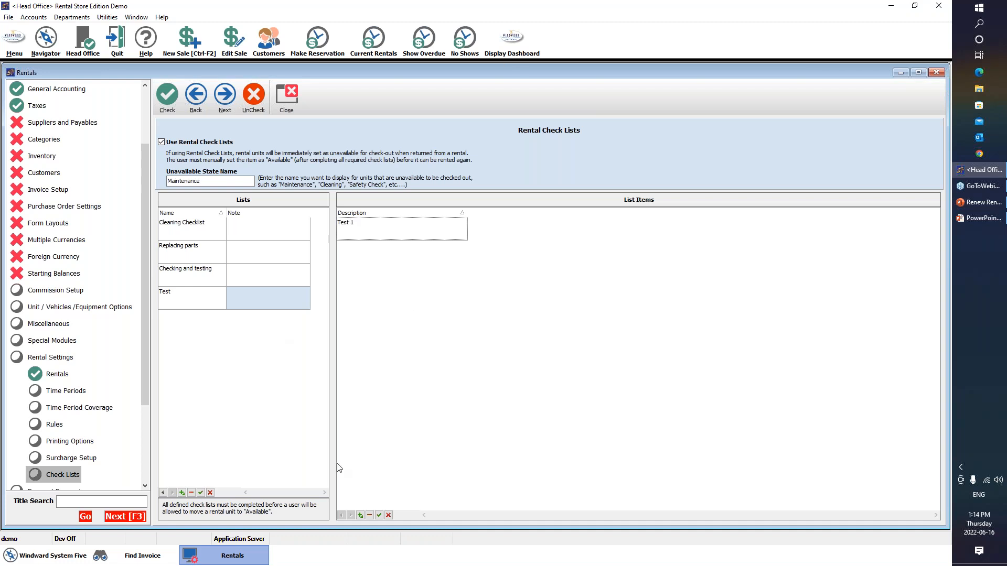
pyautogui.click(360, 515)
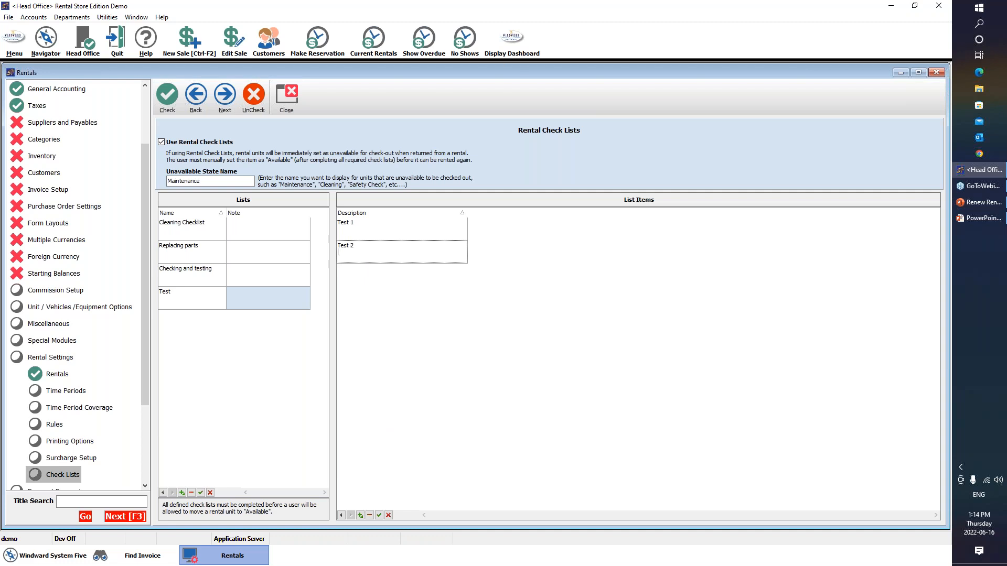
# Review the items of all four check lists, then close the rental settings window.
pyautogui.click(202, 225)
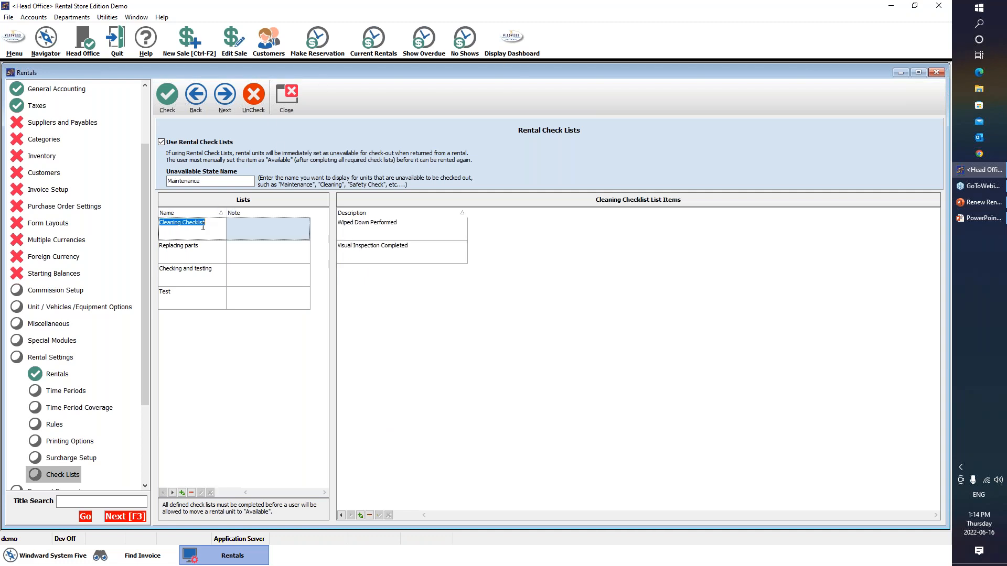
pyautogui.click(213, 257)
pyautogui.click(190, 280)
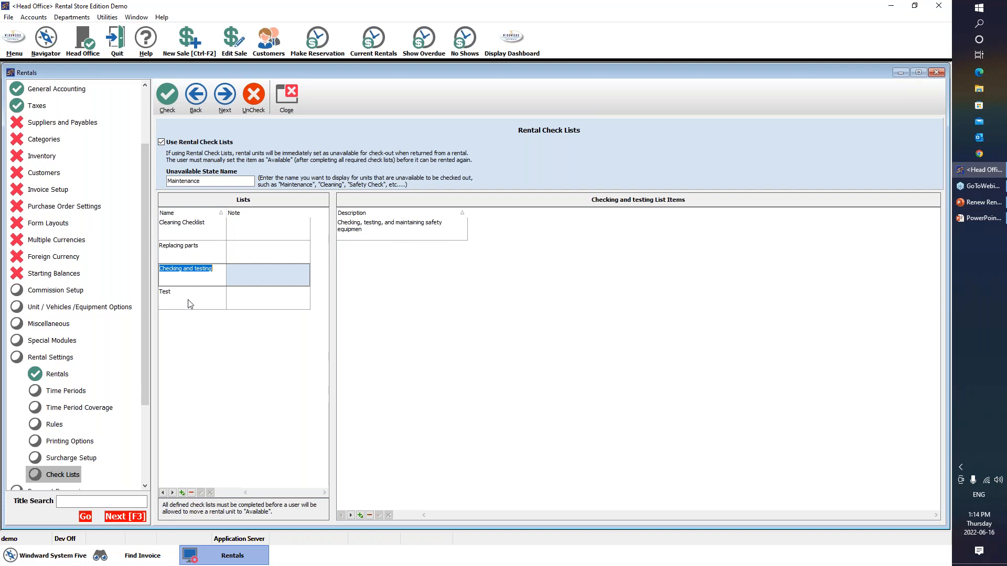
pyautogui.click(188, 299)
pyautogui.click(182, 226)
pyautogui.click(184, 250)
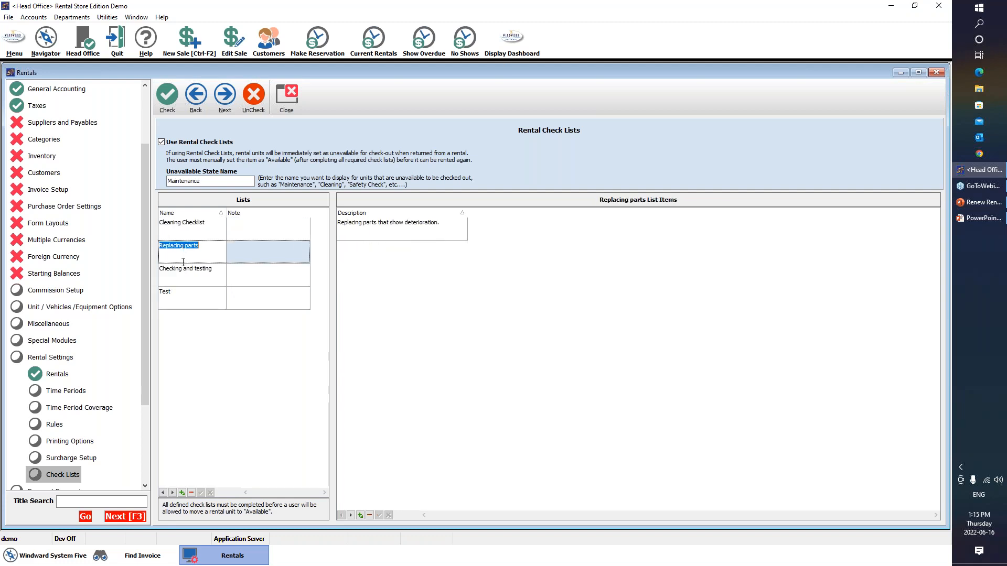
pyautogui.click(184, 272)
pyautogui.click(189, 298)
pyautogui.click(193, 231)
pyautogui.click(200, 249)
pyautogui.click(189, 273)
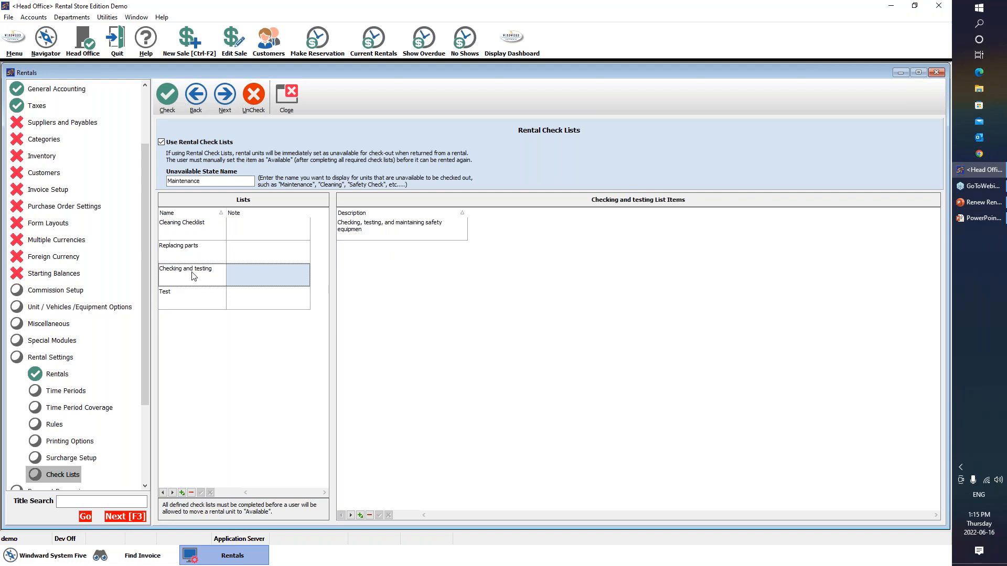
pyautogui.click(189, 297)
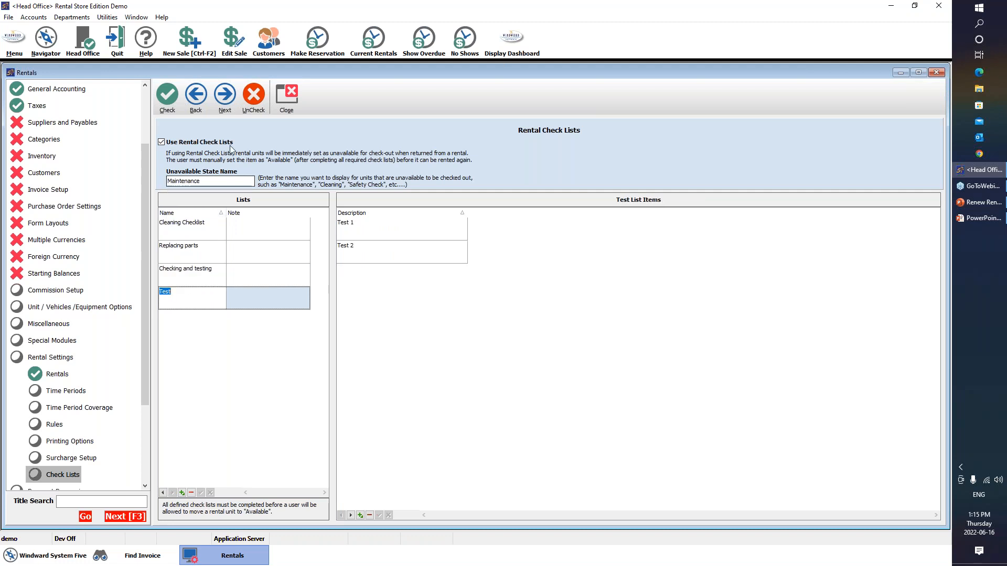
pyautogui.click(288, 92)
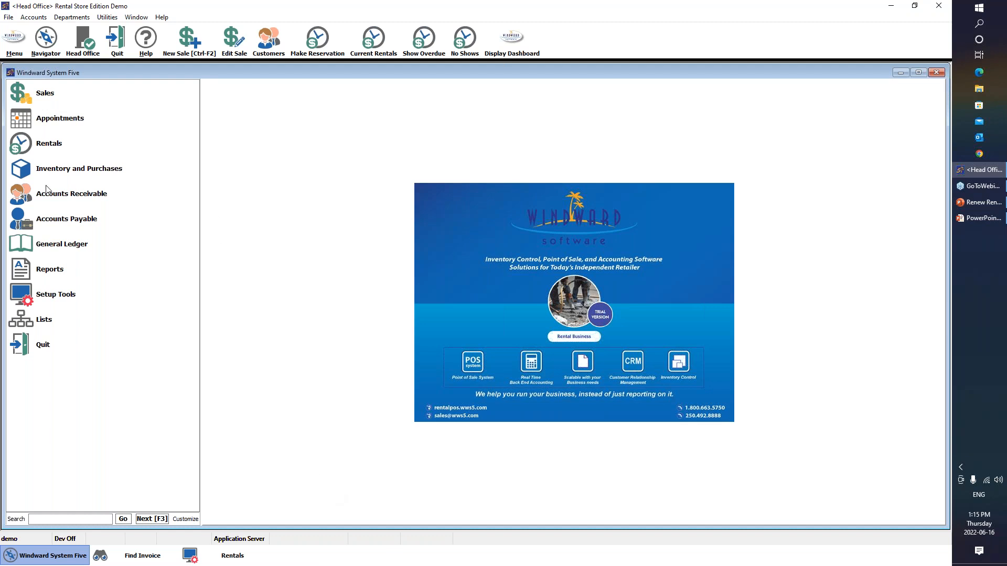
# Start a new sale invoice and choose the customer from the Find Customer list.
pyautogui.click(47, 94)
pyautogui.click(78, 120)
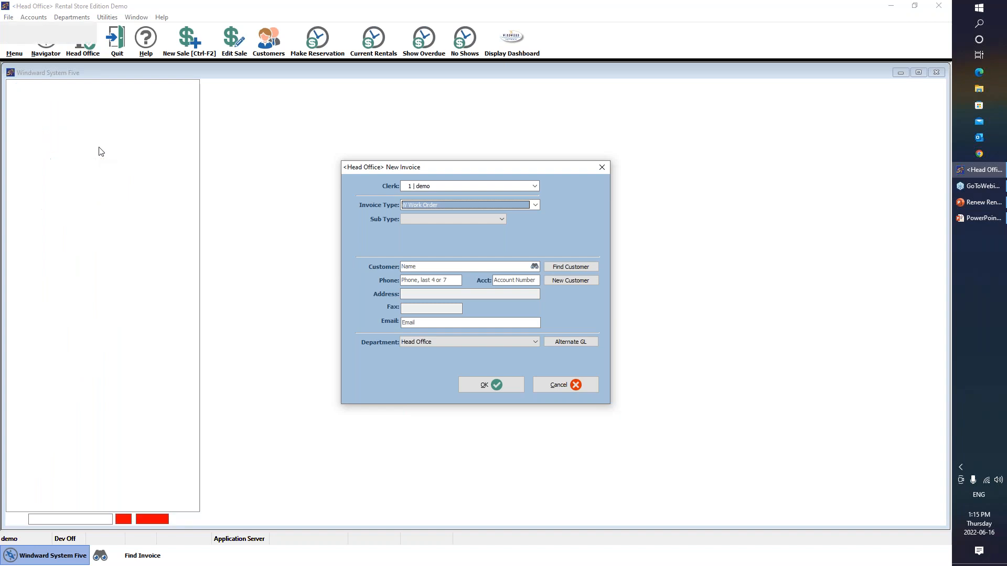
pyautogui.click(108, 77)
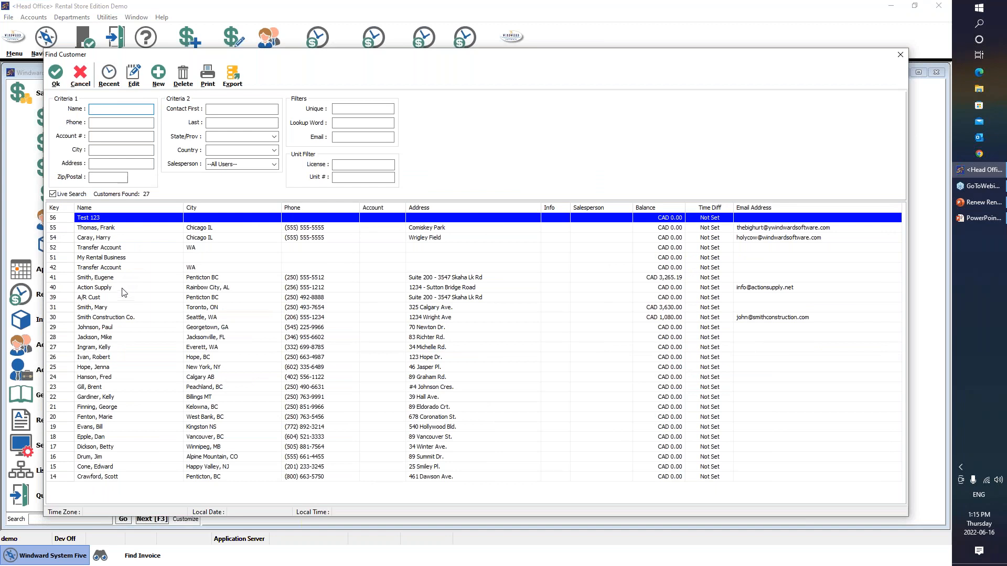
pyautogui.doubleClick(123, 283)
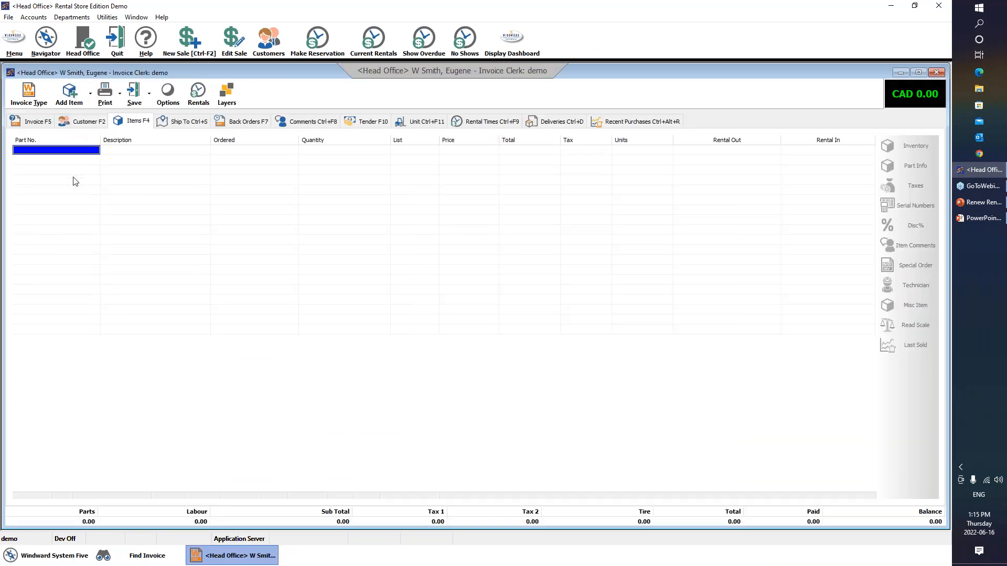
# Add compressor 100-102 from Air Compressors at 70.00 CAD and open its inventory record.
pyautogui.press('Return')
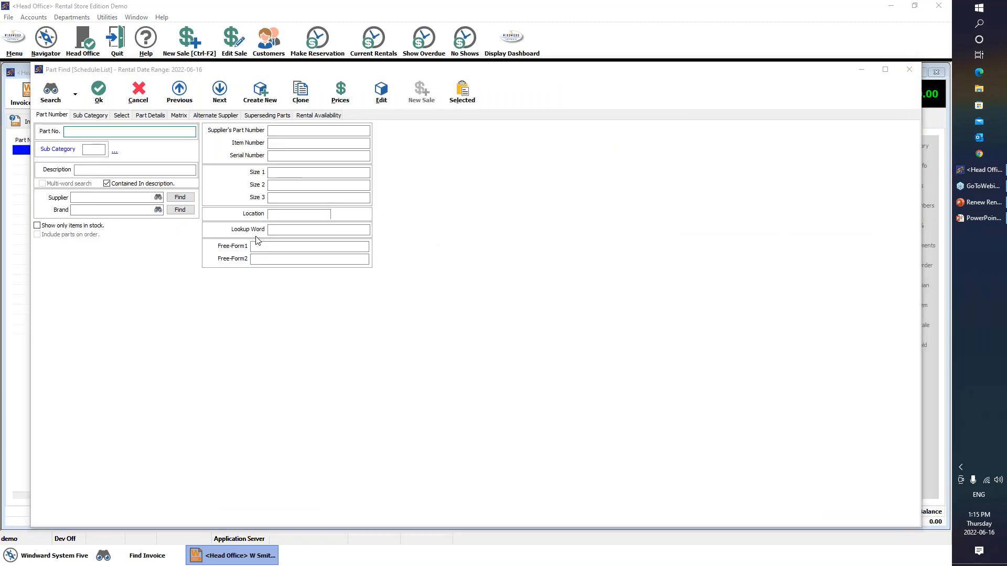
pyautogui.click(573, 372)
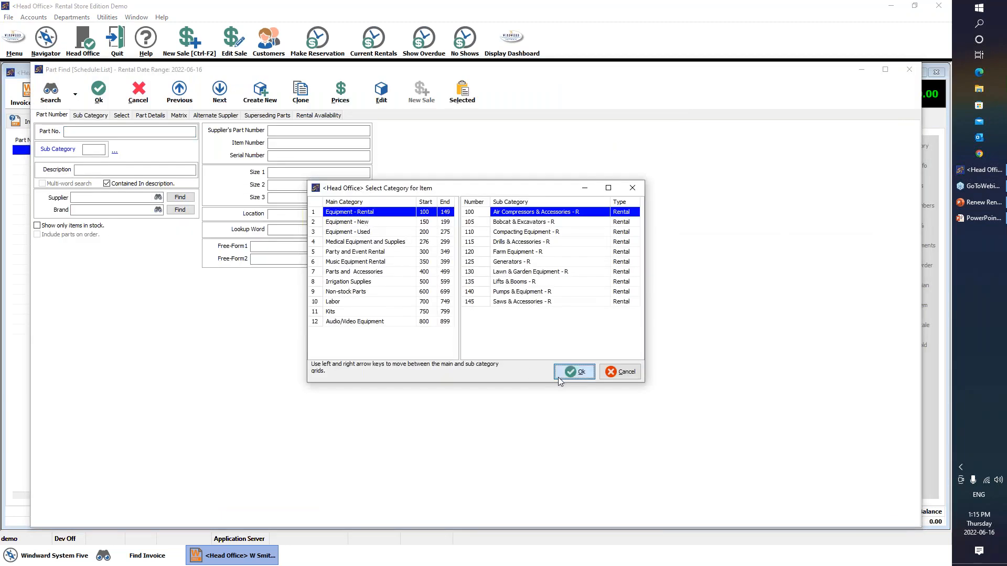
pyautogui.click(224, 174)
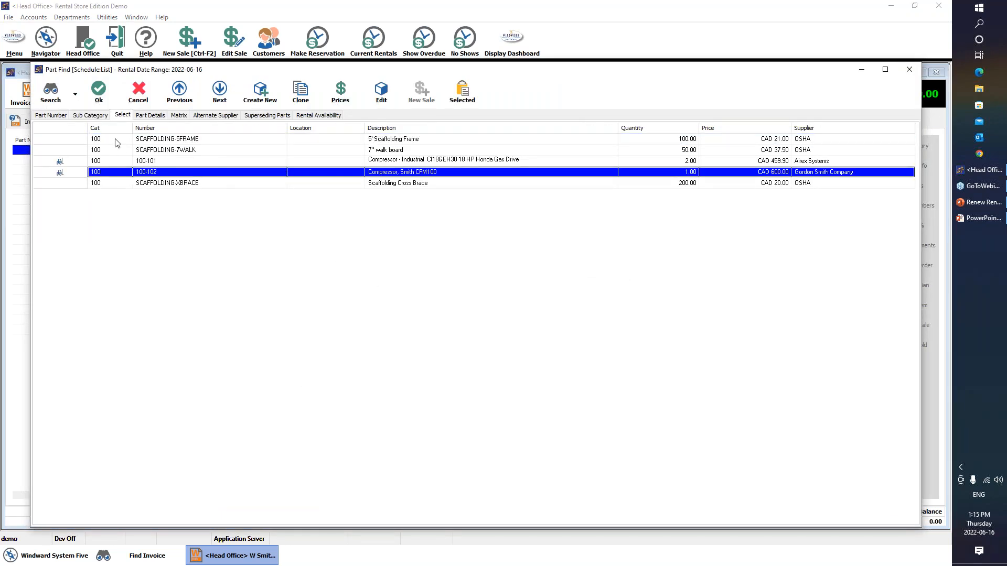
pyautogui.click(98, 92)
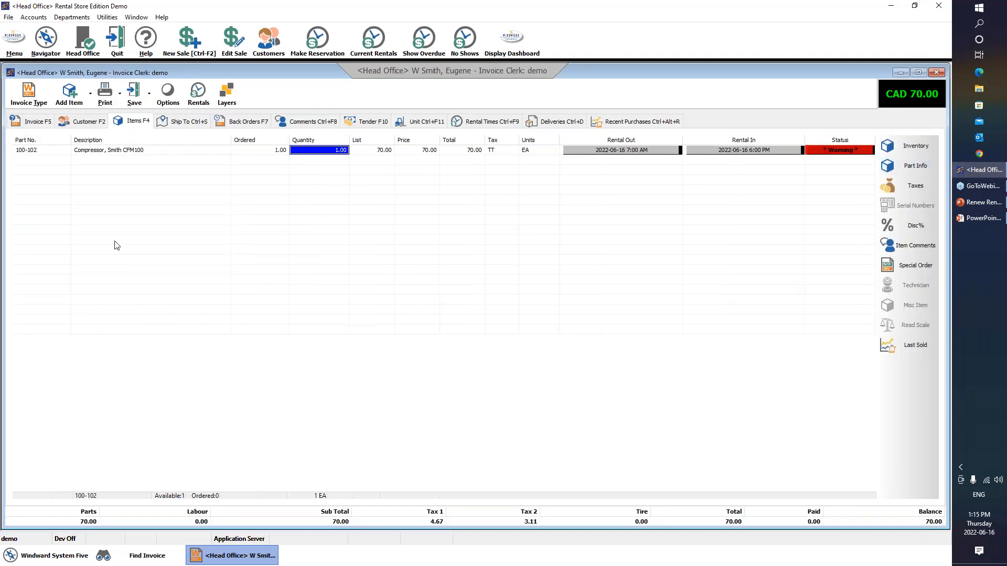
pyautogui.click(62, 152)
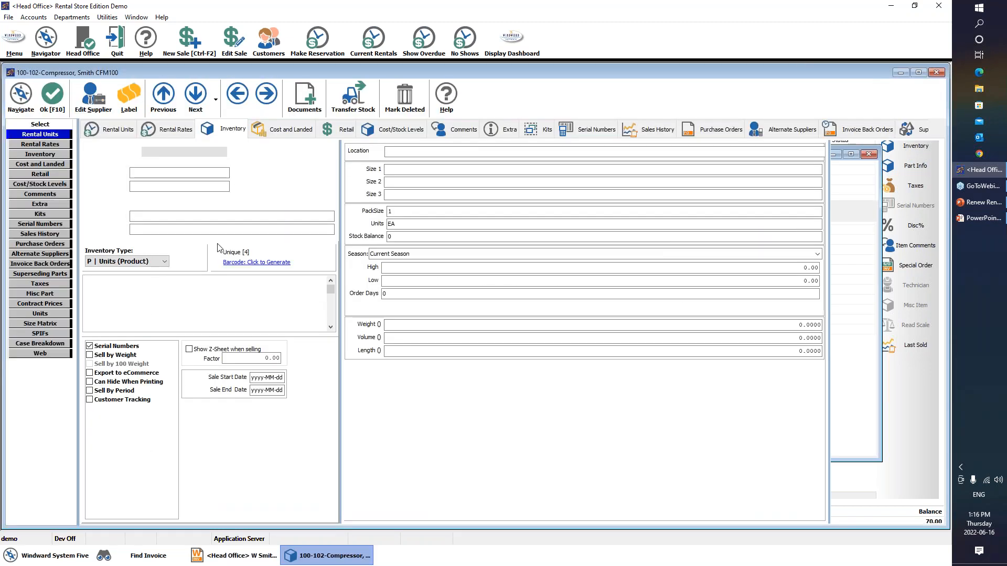
# Close the inventory record and check the Warning line's serial, already Rented Out.
pyautogui.click(45, 93)
pyautogui.doubleClick(842, 153)
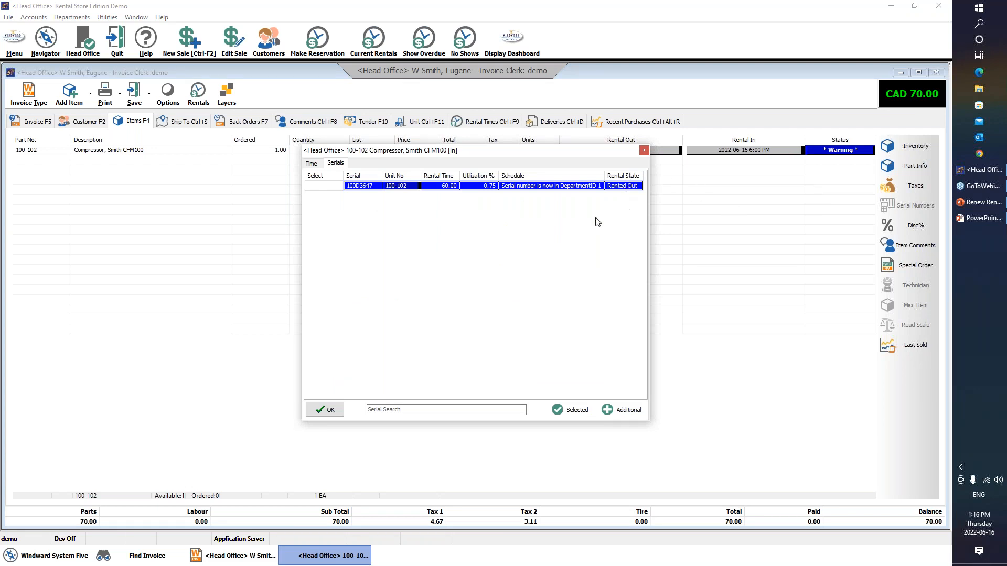
pyautogui.click(644, 150)
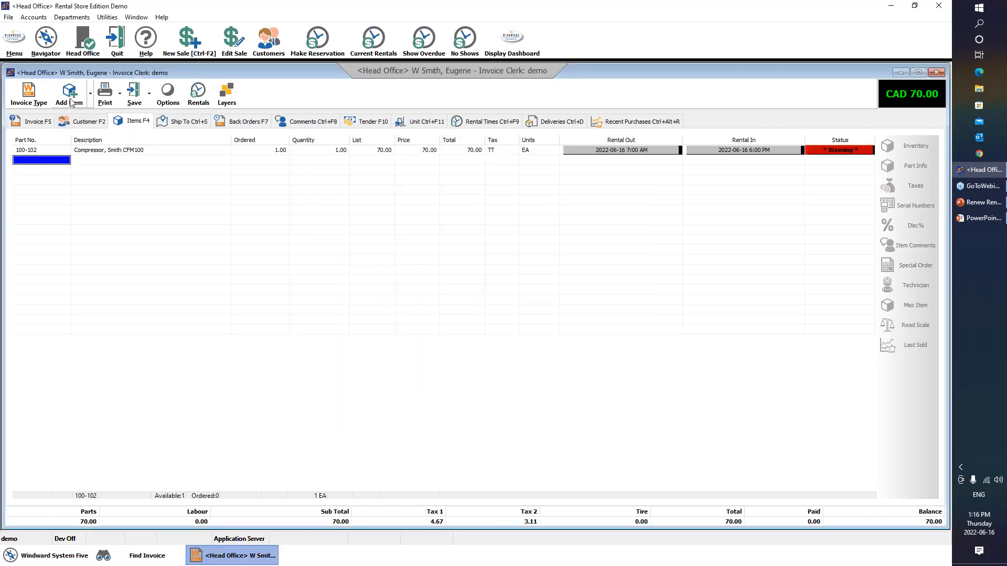
# Add industrial compressor 100-101 from the Air Compressors & Accessories sub-category.
pyautogui.click(89, 94)
pyautogui.click(71, 102)
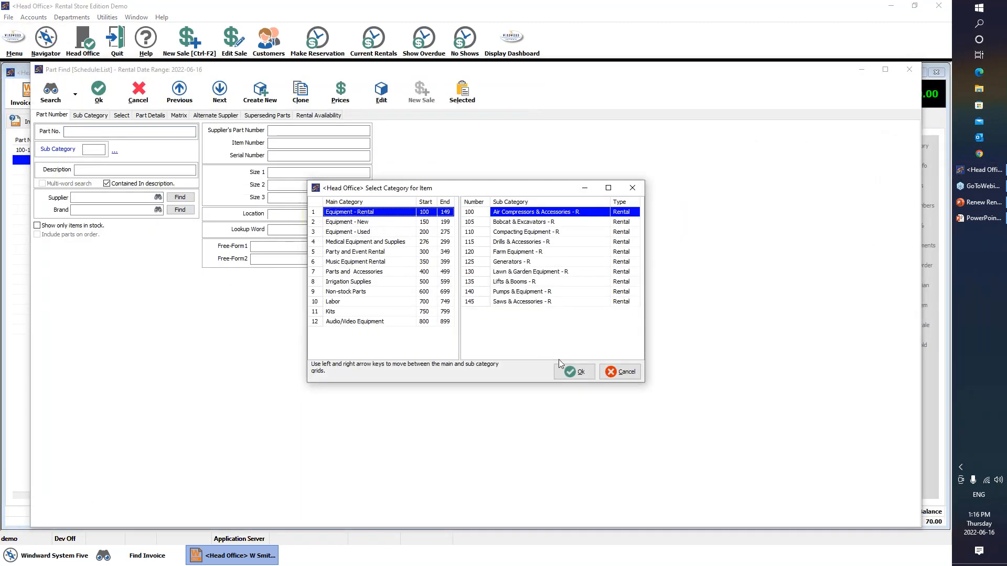
pyautogui.click(574, 373)
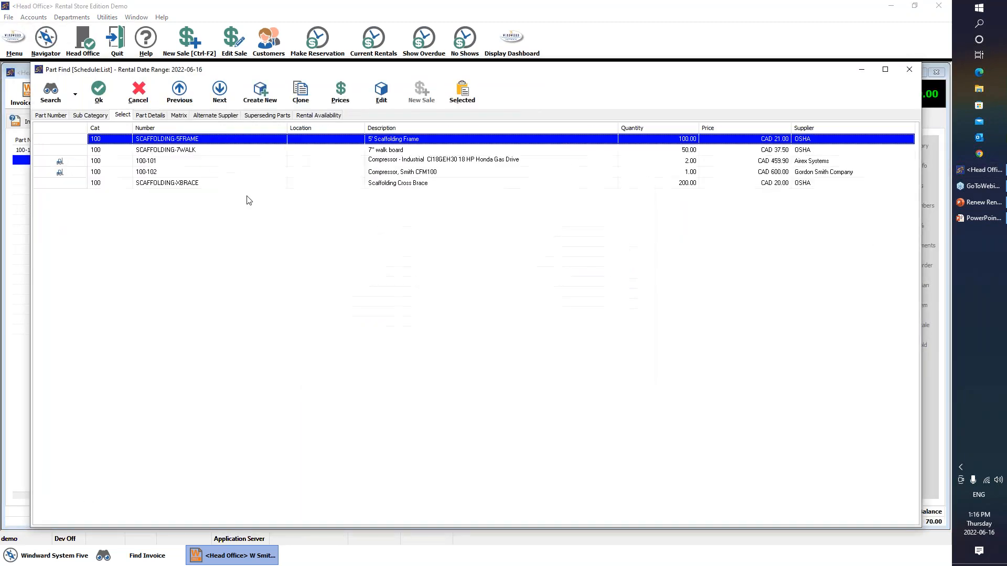
pyautogui.click(142, 161)
pyautogui.click(98, 93)
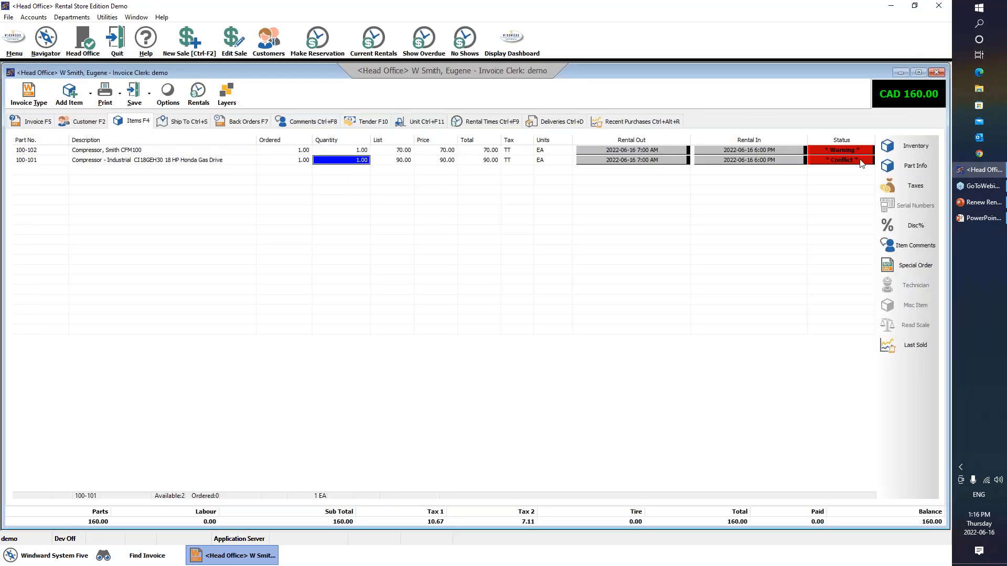
# Review the conflicting 100-101 line's serials and rental times without making changes.
pyautogui.doubleClick(852, 161)
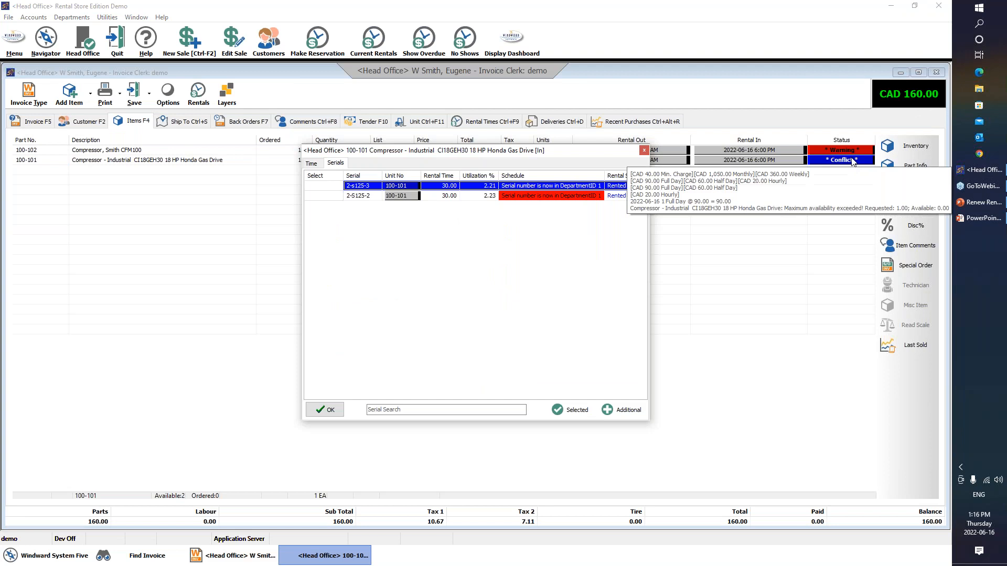
pyautogui.click(326, 409)
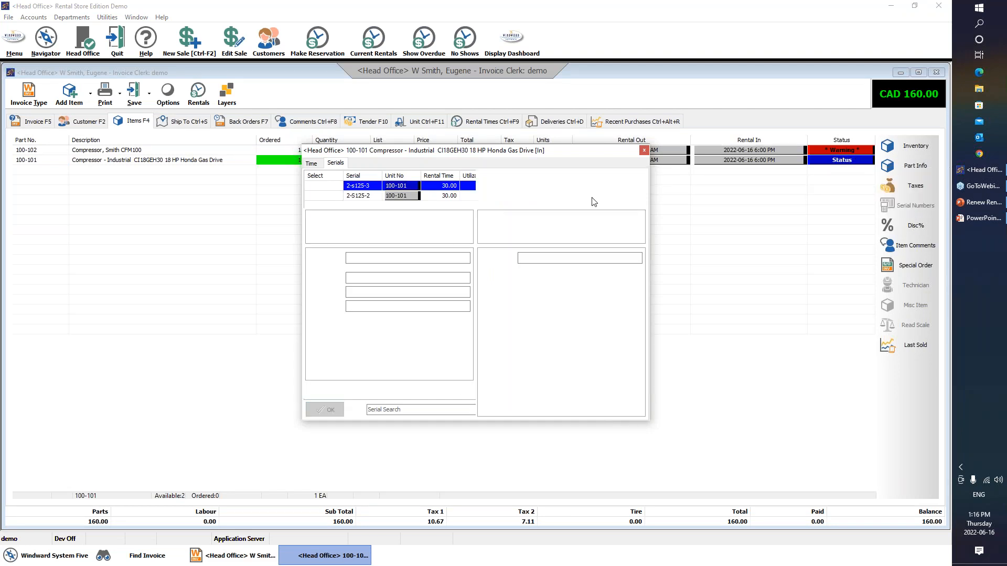
pyautogui.click(644, 151)
pyautogui.click(168, 162)
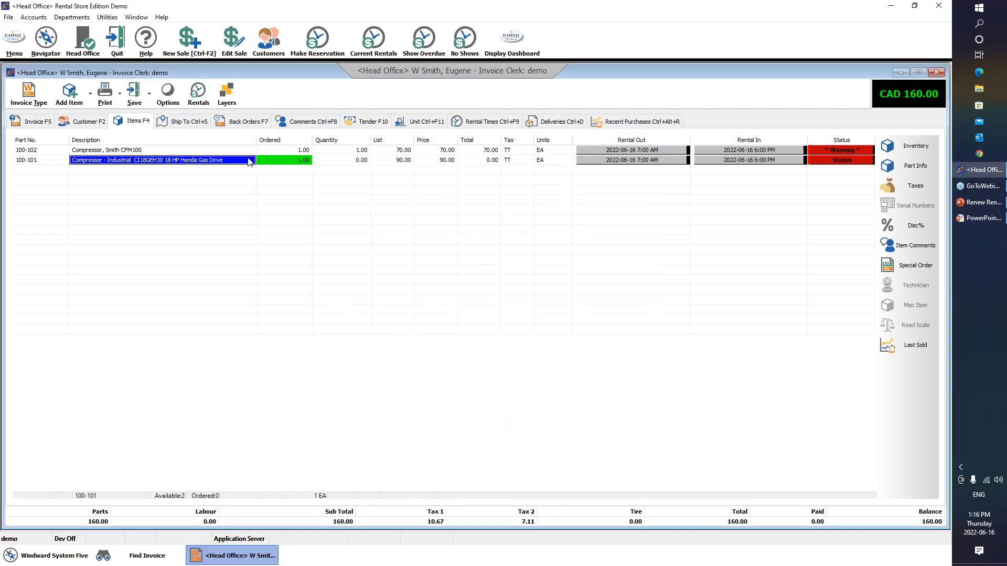
pyautogui.click(130, 151)
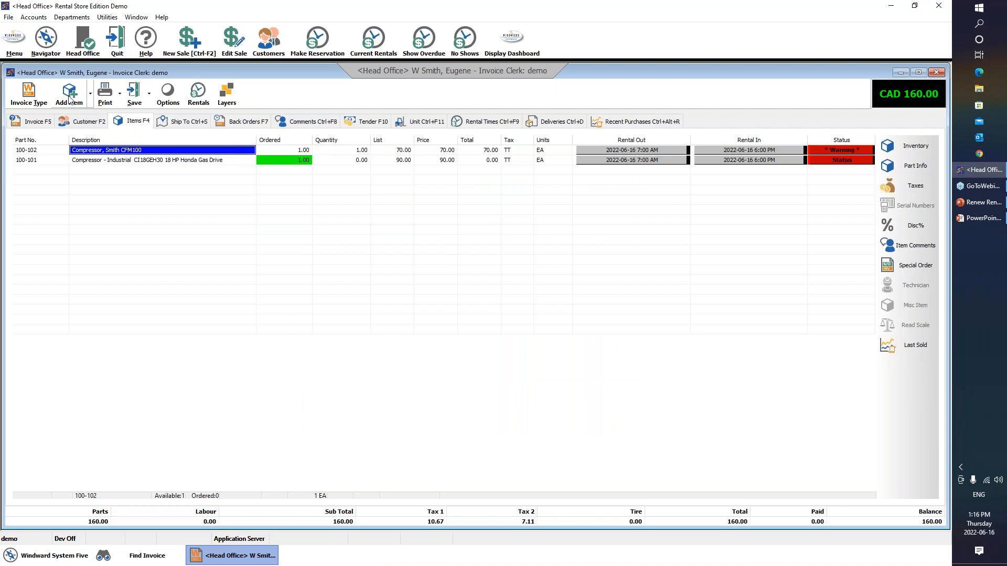
# Search for parts in the Bobcat & Excavators sub-category.
pyautogui.click(112, 191)
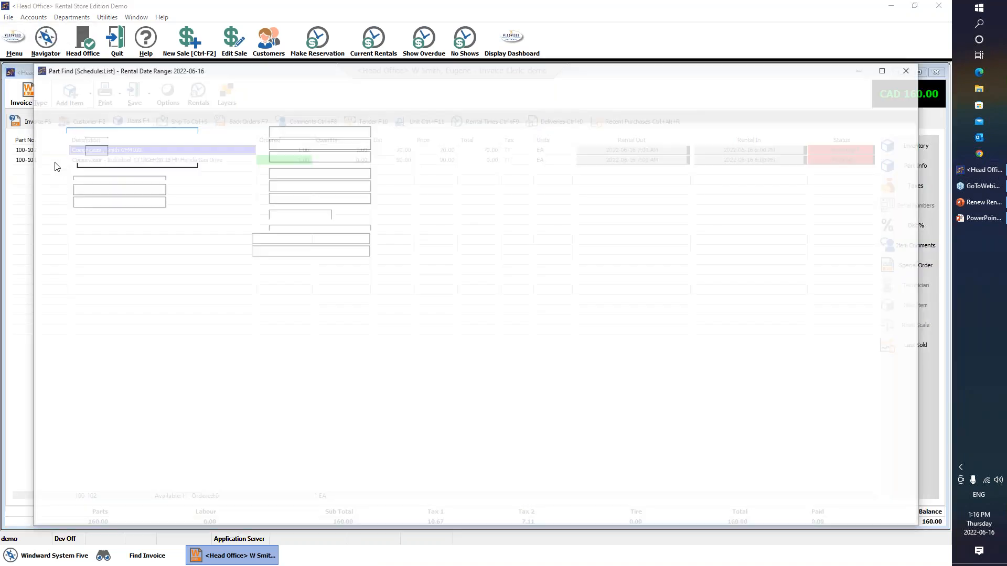
pyautogui.click(55, 151)
pyautogui.click(504, 223)
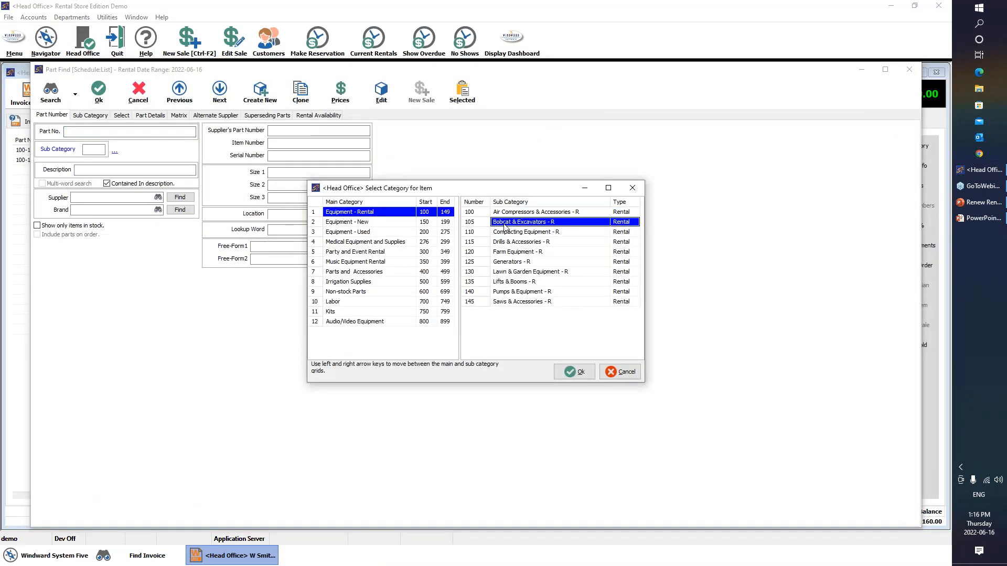
pyautogui.click(575, 375)
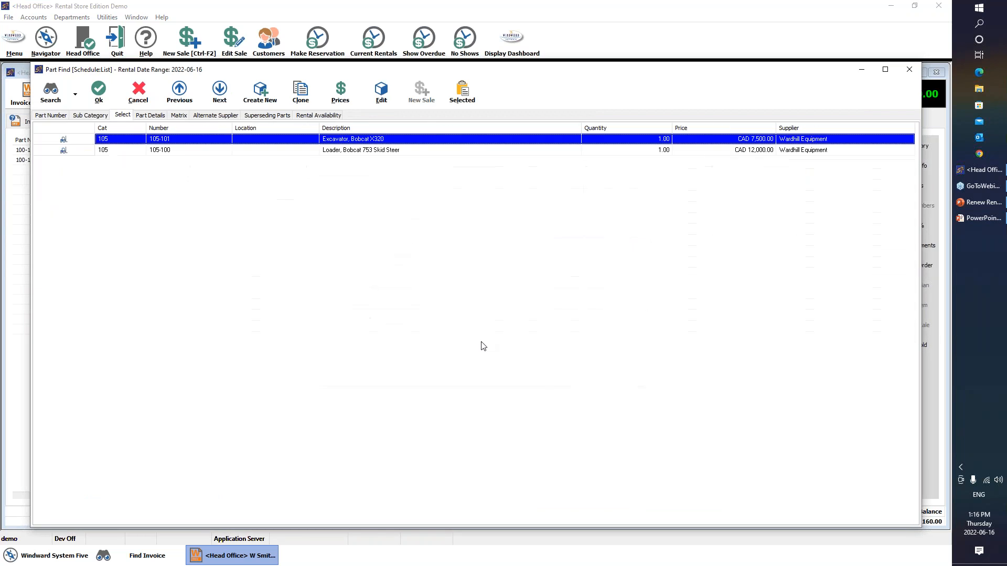
# Delete the Bobcat X320 excavator and CFM100 lines, then open compressor 100-101's serials.
pyautogui.click(104, 93)
pyautogui.rightClick(351, 151)
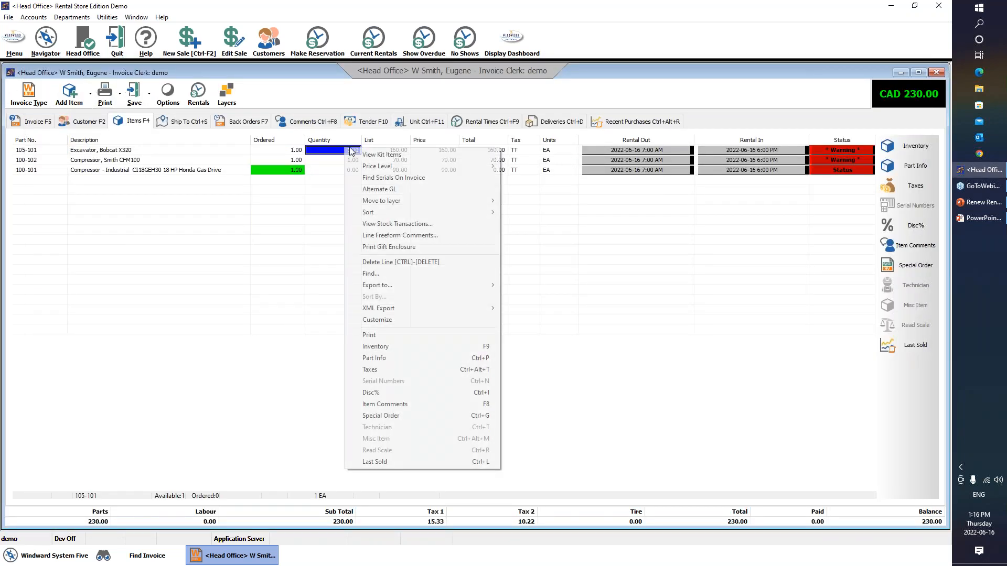
pyautogui.click(390, 261)
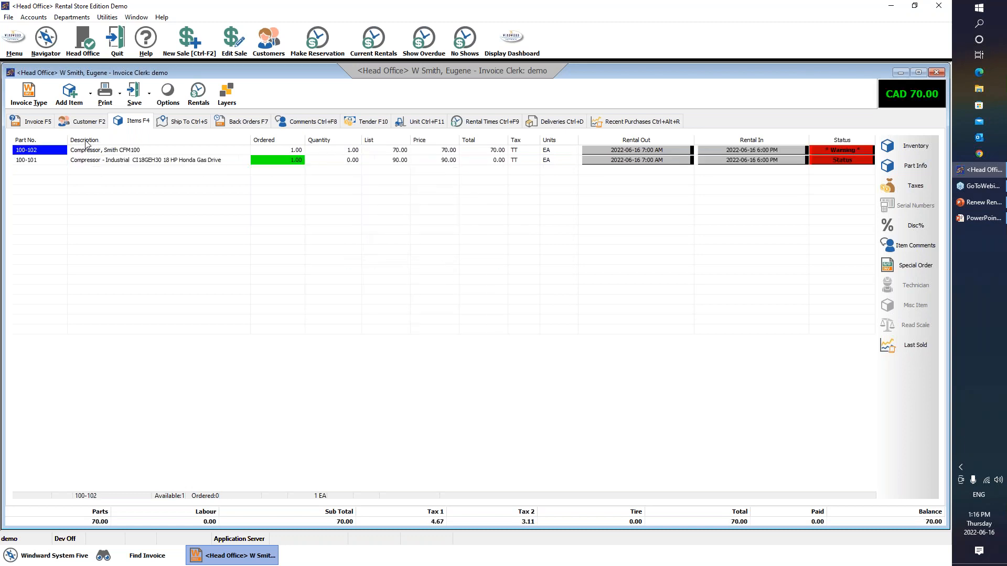
pyautogui.rightClick(61, 155)
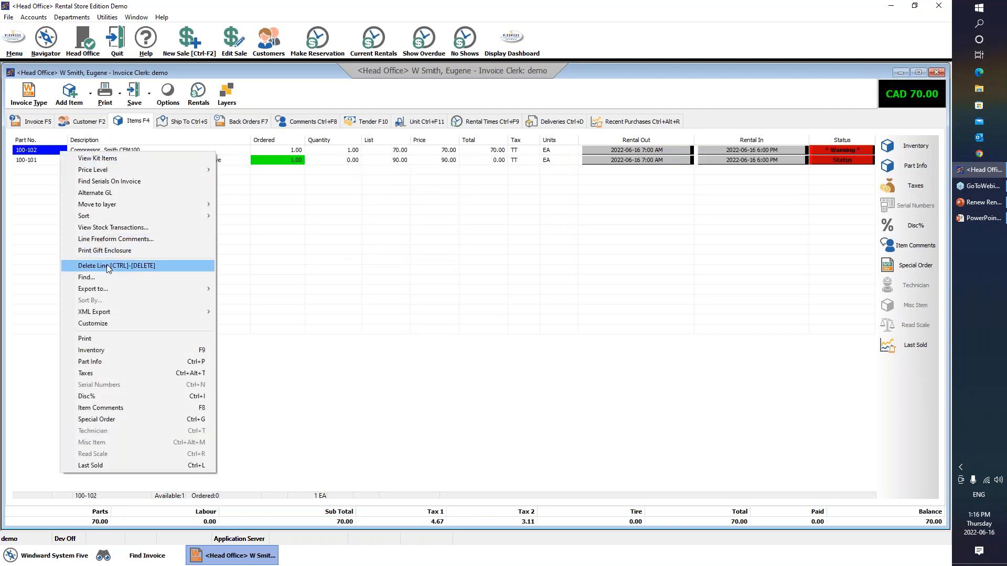
pyautogui.click(108, 266)
pyautogui.doubleClick(842, 150)
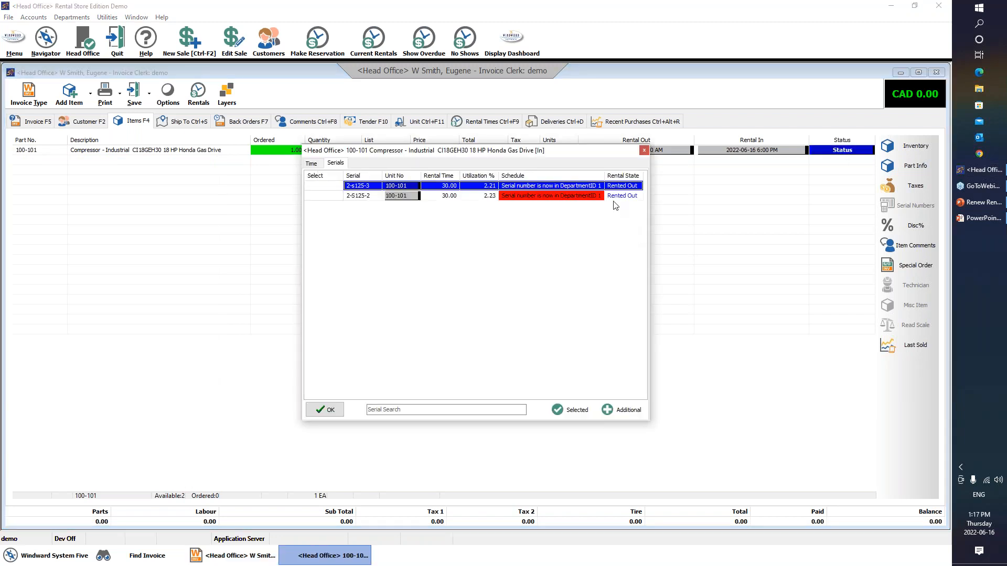
pyautogui.click(645, 151)
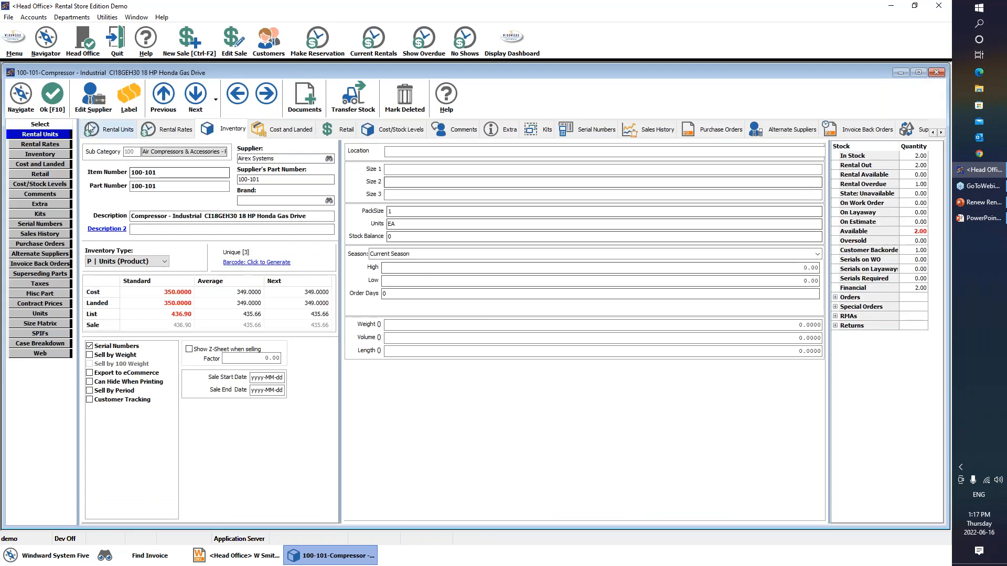
pyautogui.click(36, 185)
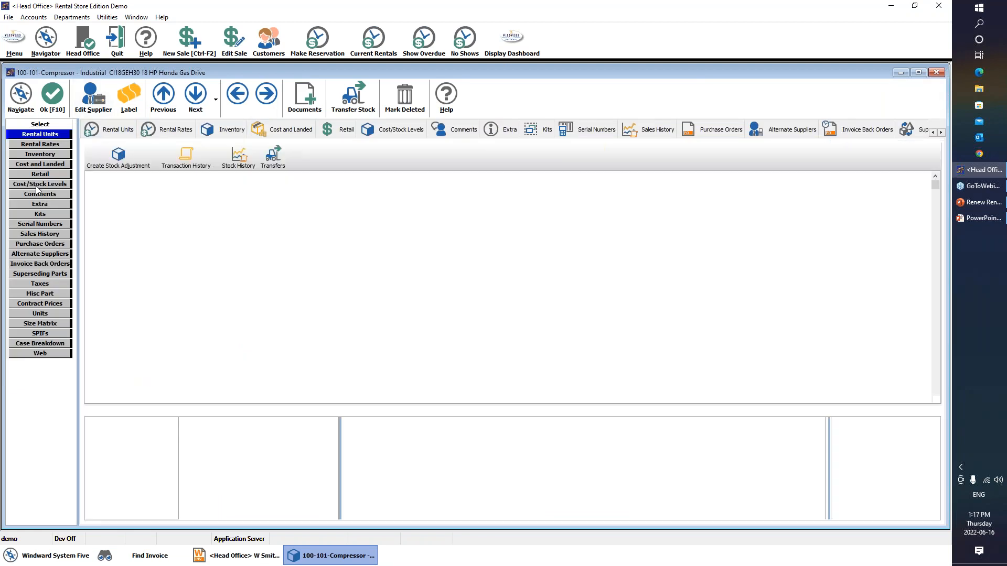
pyautogui.click(126, 161)
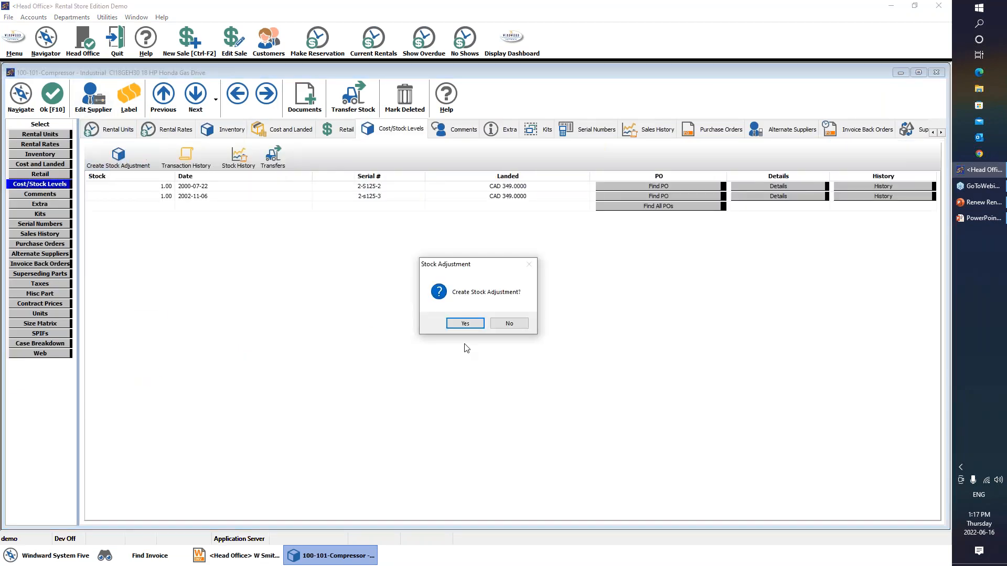
pyautogui.click(462, 322)
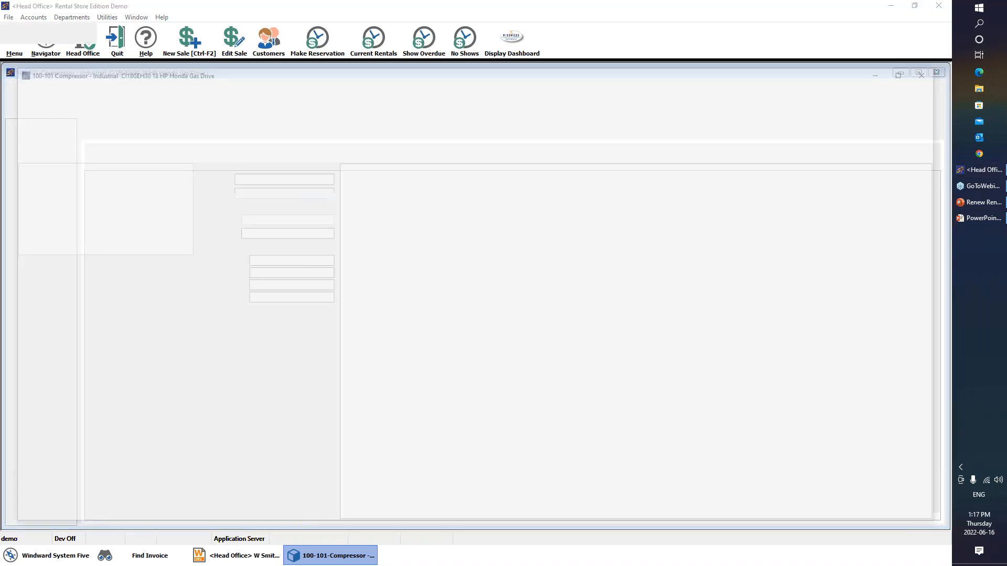
pyautogui.write('1234345435')
pyautogui.click(497, 180)
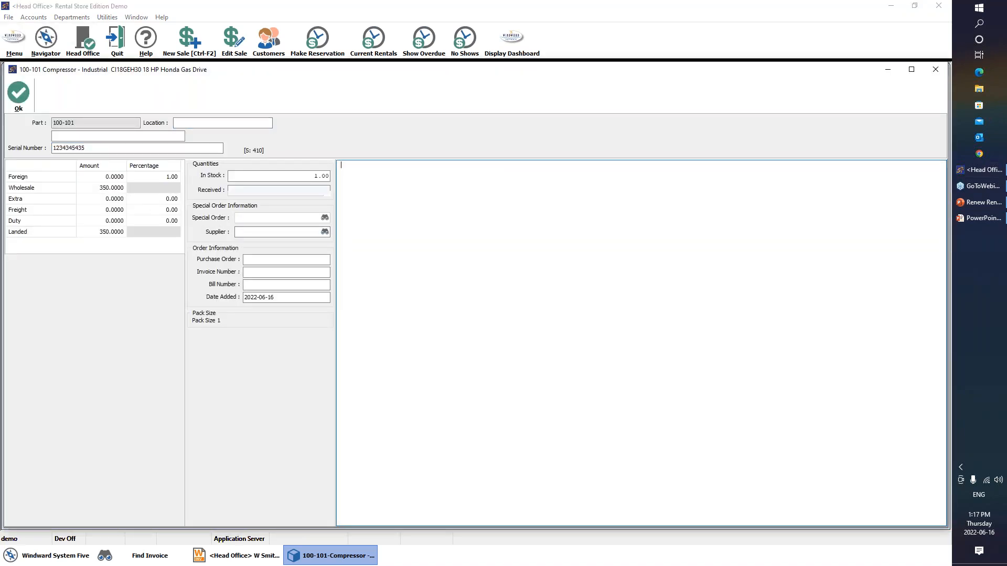
pyautogui.click(21, 105)
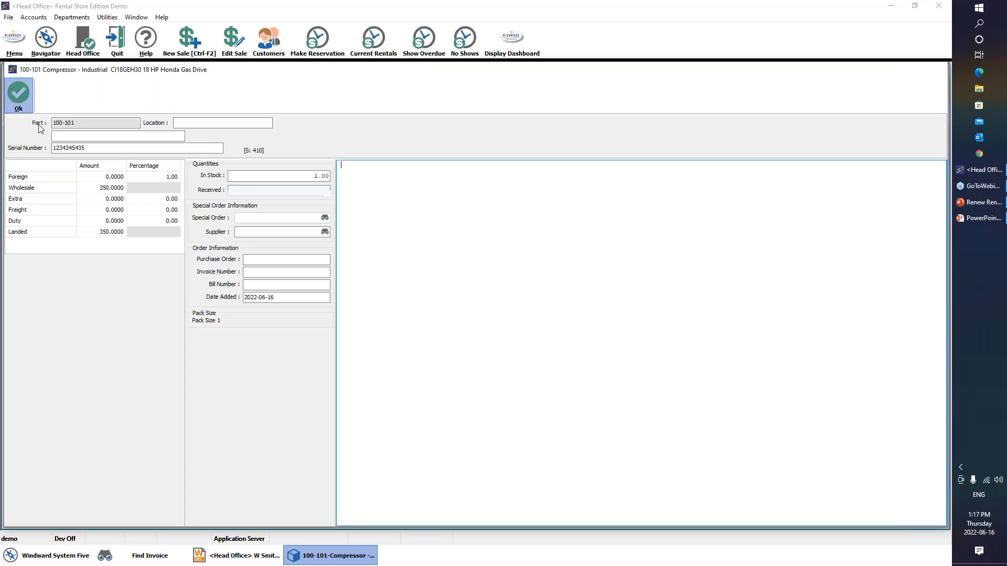
pyautogui.click(42, 87)
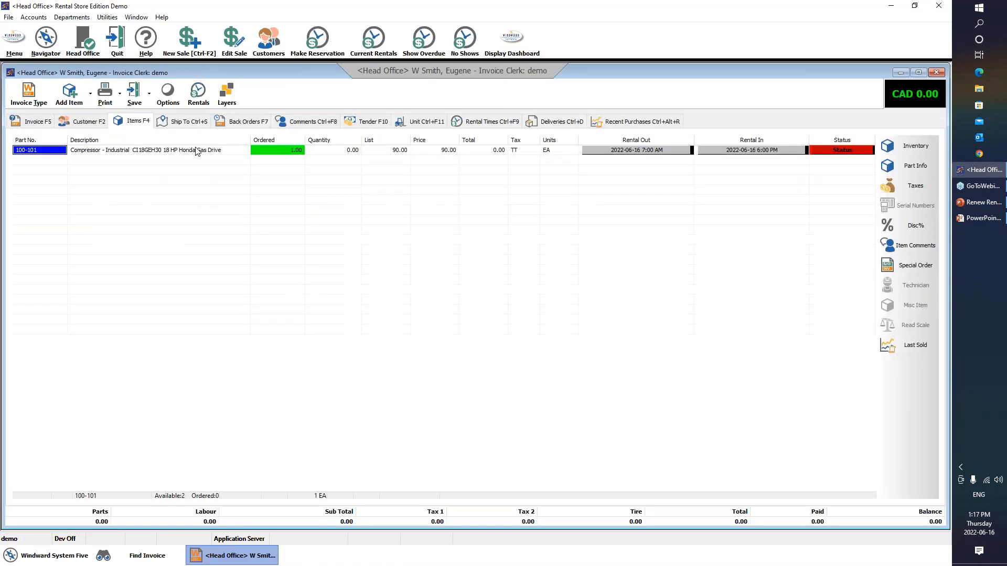
pyautogui.doubleClick(825, 151)
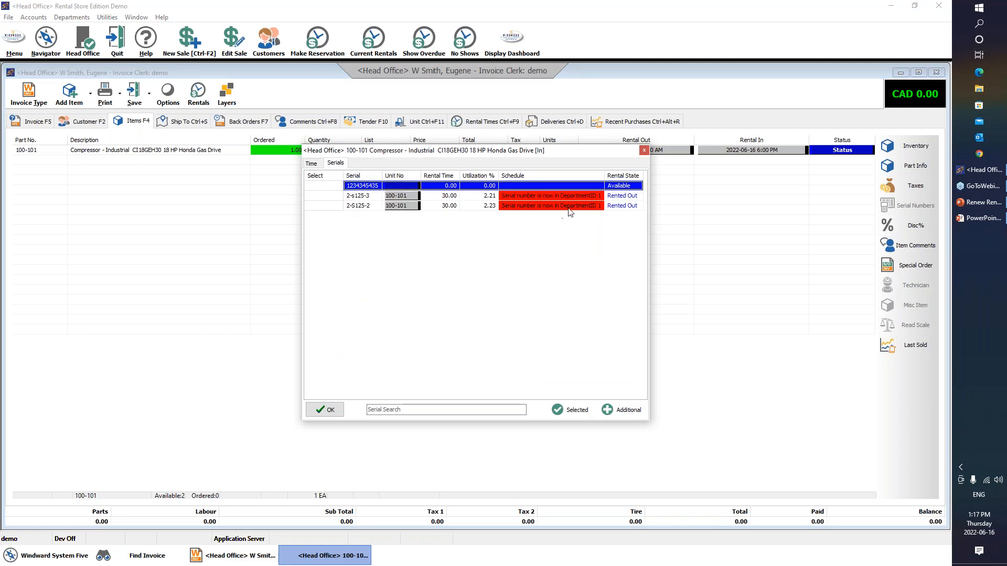
pyautogui.click(317, 187)
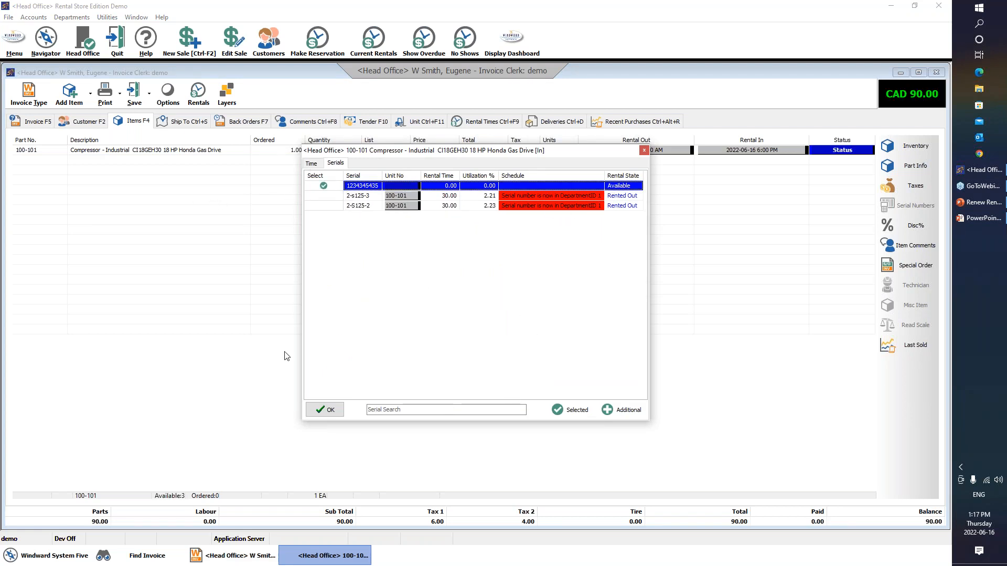
pyautogui.click(325, 411)
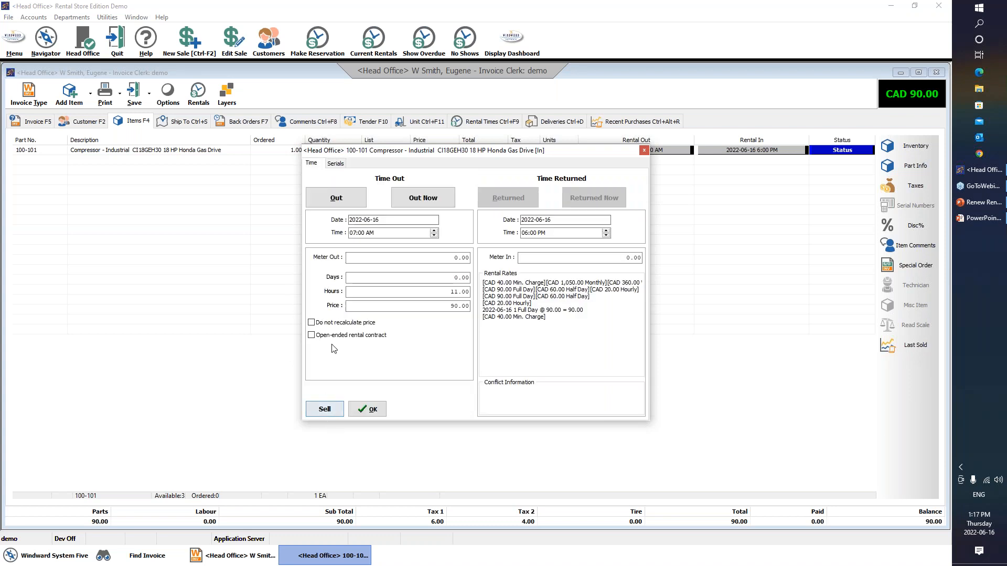
pyautogui.click(338, 203)
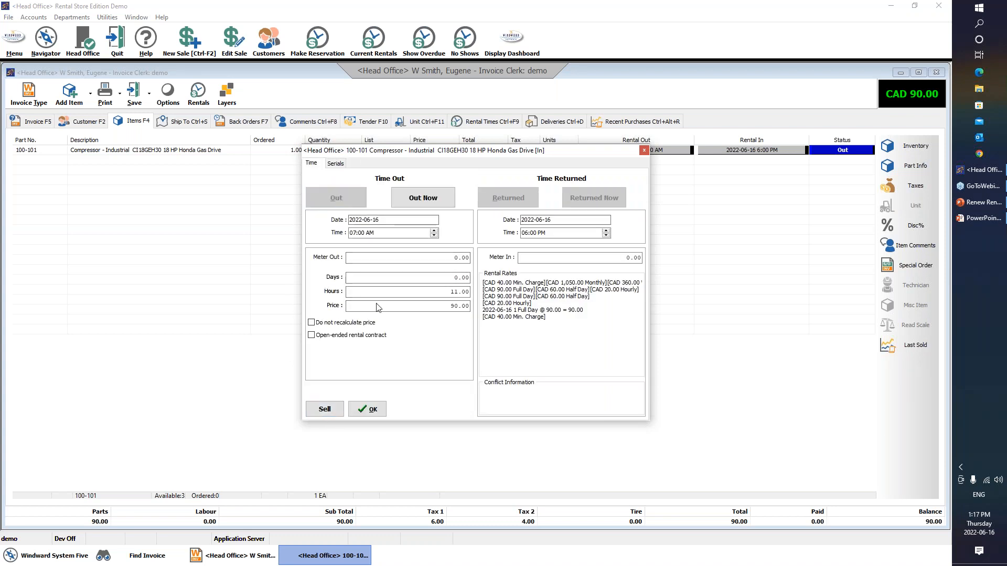
pyautogui.click(373, 409)
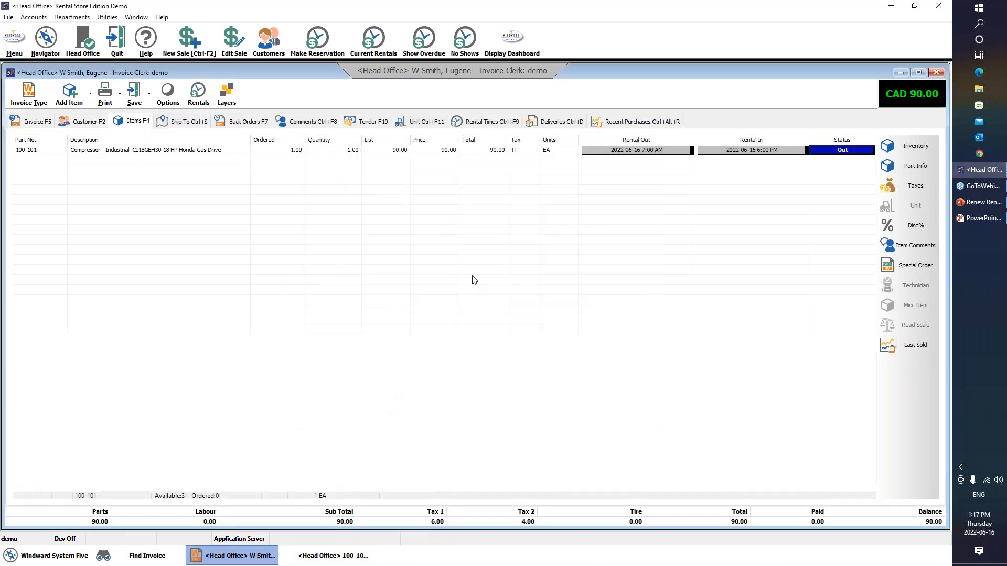
pyautogui.doubleClick(829, 148)
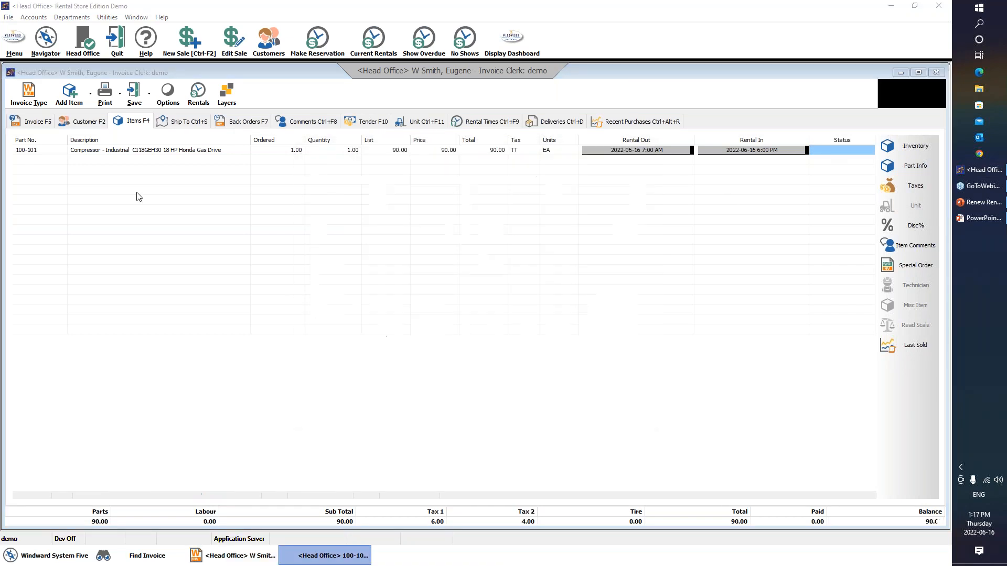
pyautogui.doubleClick(829, 152)
pyautogui.click(514, 198)
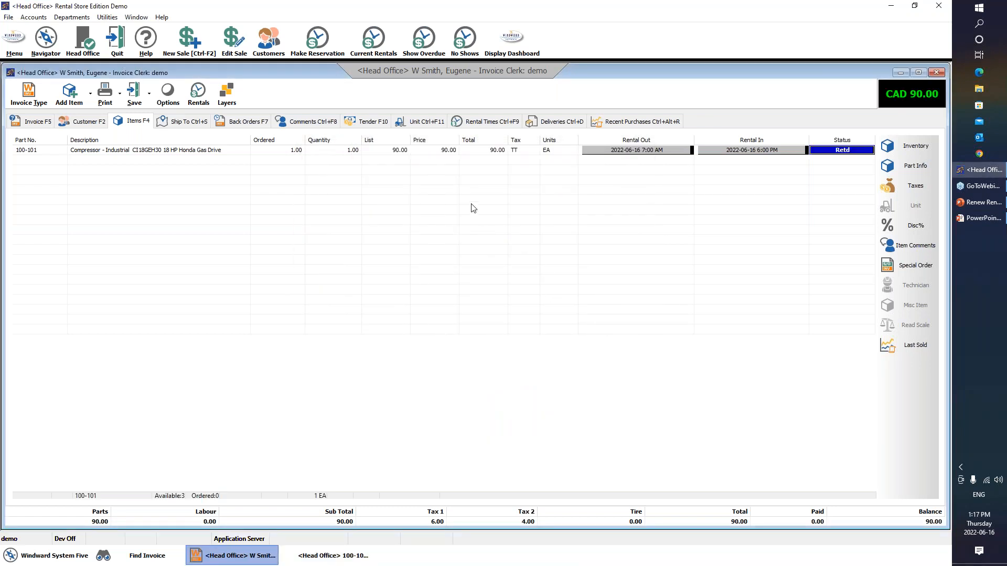
pyautogui.doubleClick(825, 152)
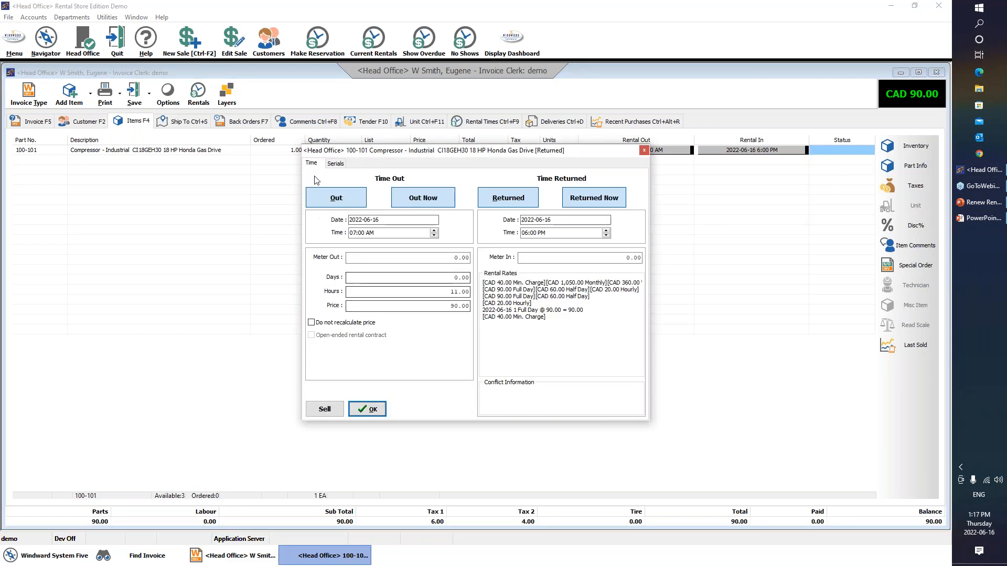
pyautogui.click(335, 163)
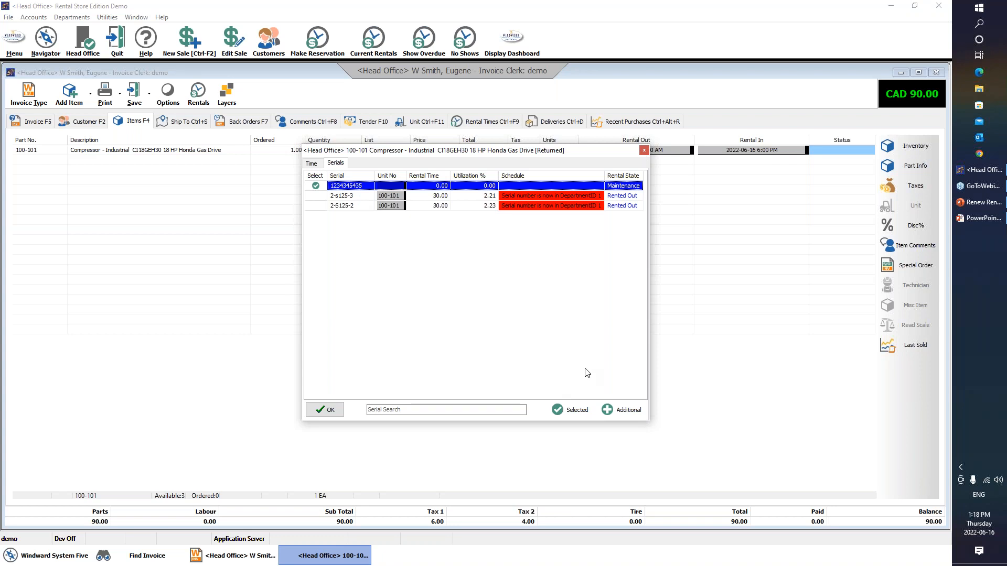
# Close the serial list and enter part 100-101 on a new invoice line.
pyautogui.click(644, 150)
pyautogui.click(61, 163)
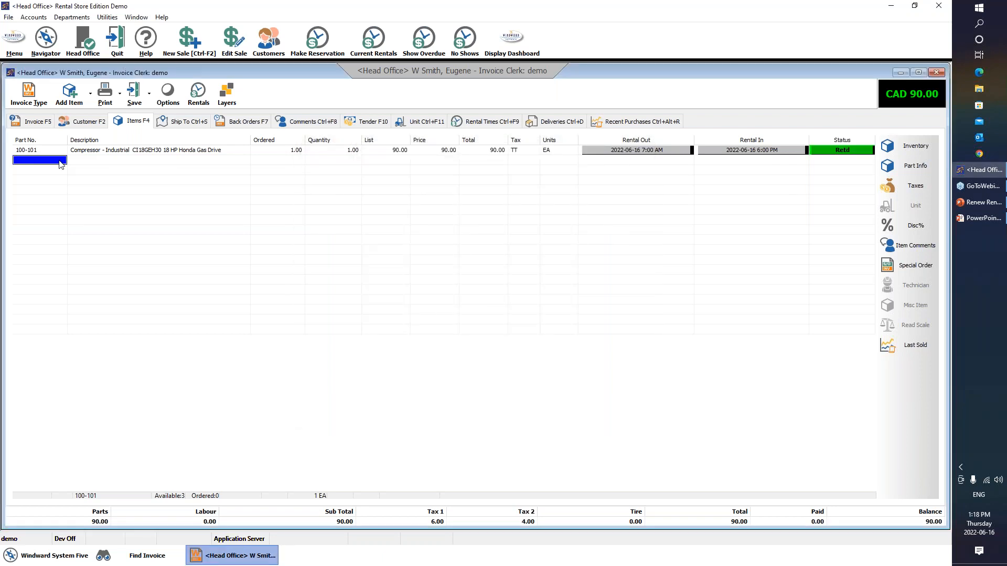
pyautogui.write('lunch back at 12:10')
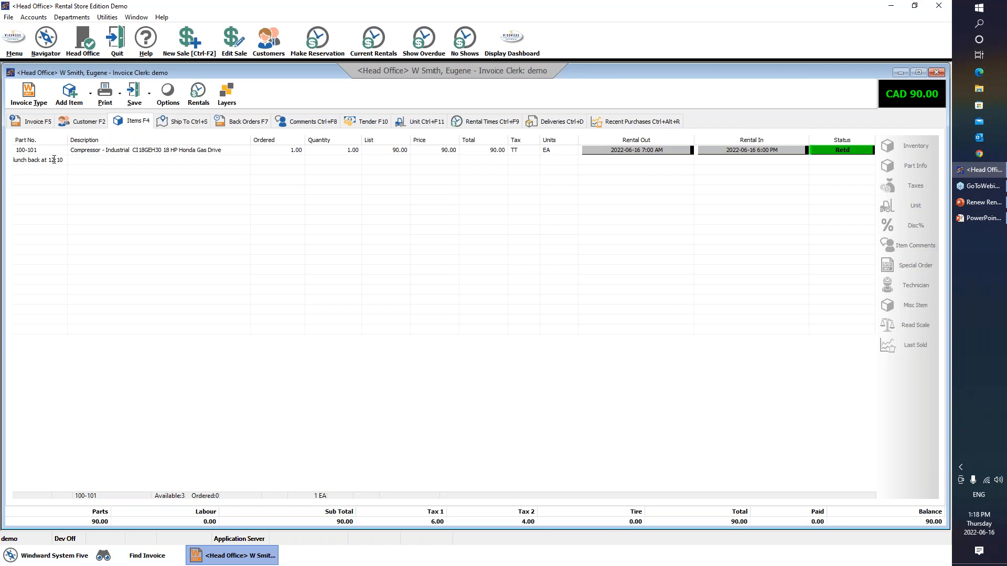
pyautogui.press('BackSpace')
pyautogui.press('BackSpace')
pyautogui.press('BackSpace')
pyautogui.press('BackSpace')
pyautogui.write('100-1')
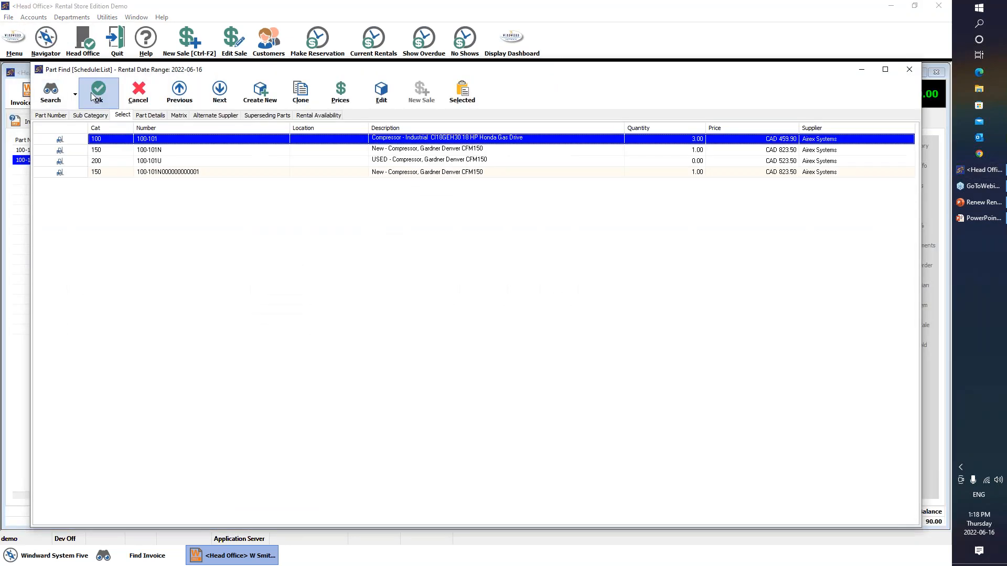
pyautogui.click(95, 95)
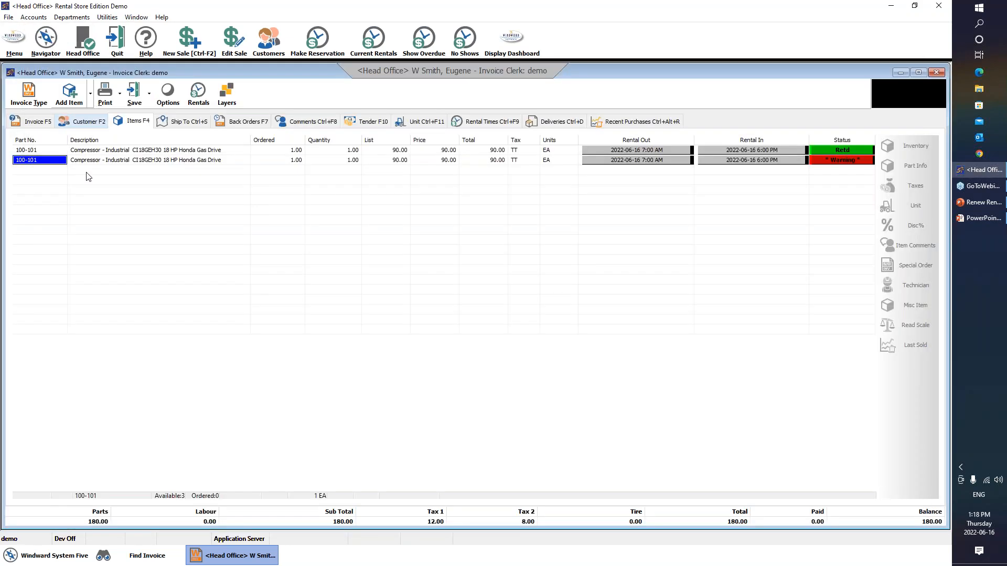
pyautogui.doubleClick(854, 159)
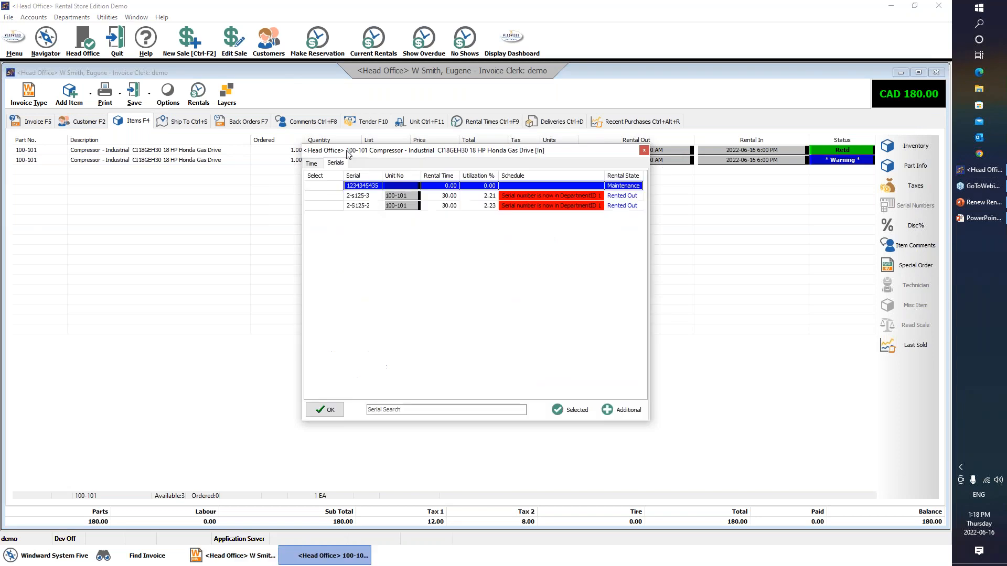
pyautogui.click(323, 186)
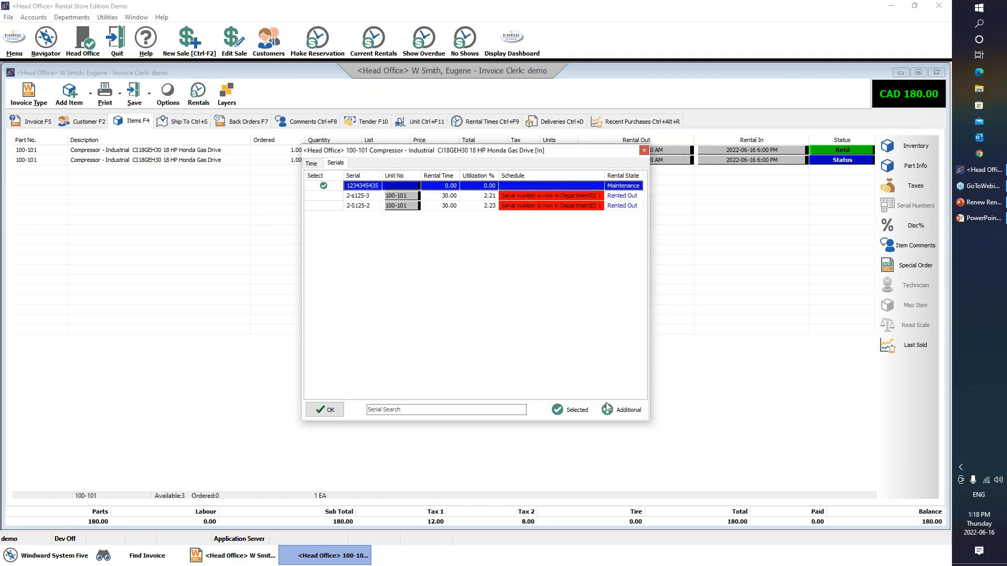
pyautogui.click(331, 410)
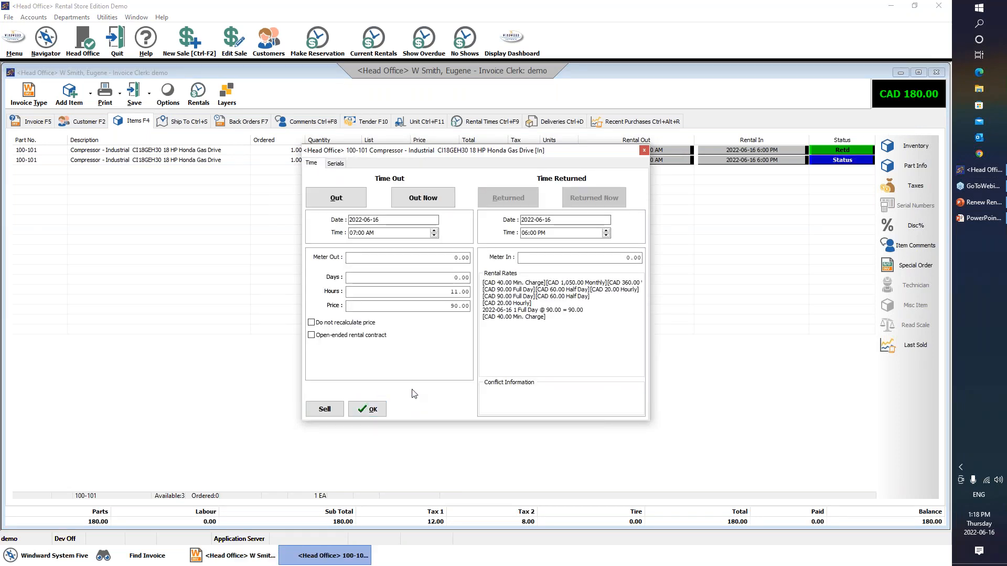
pyautogui.click(336, 198)
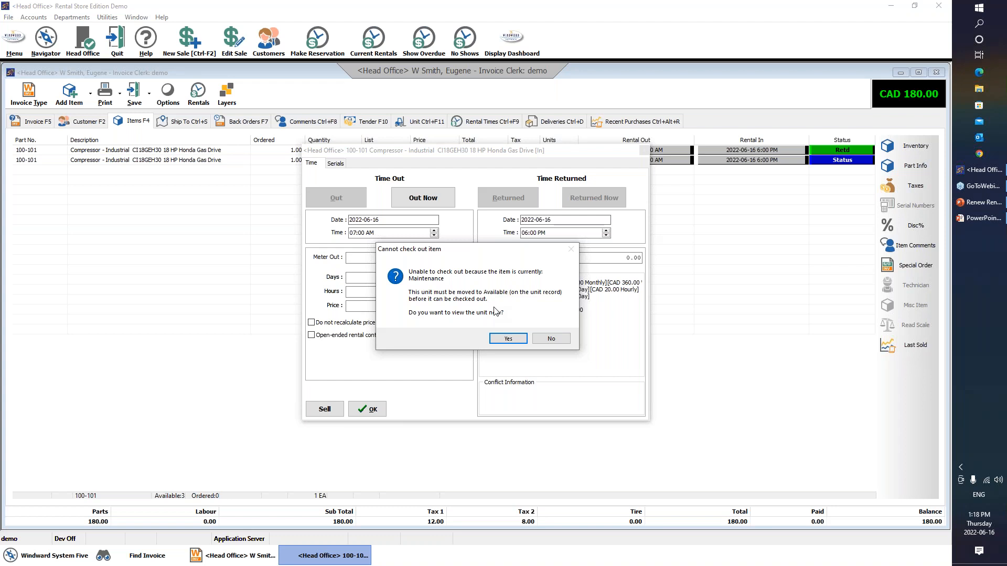
pyautogui.click(508, 339)
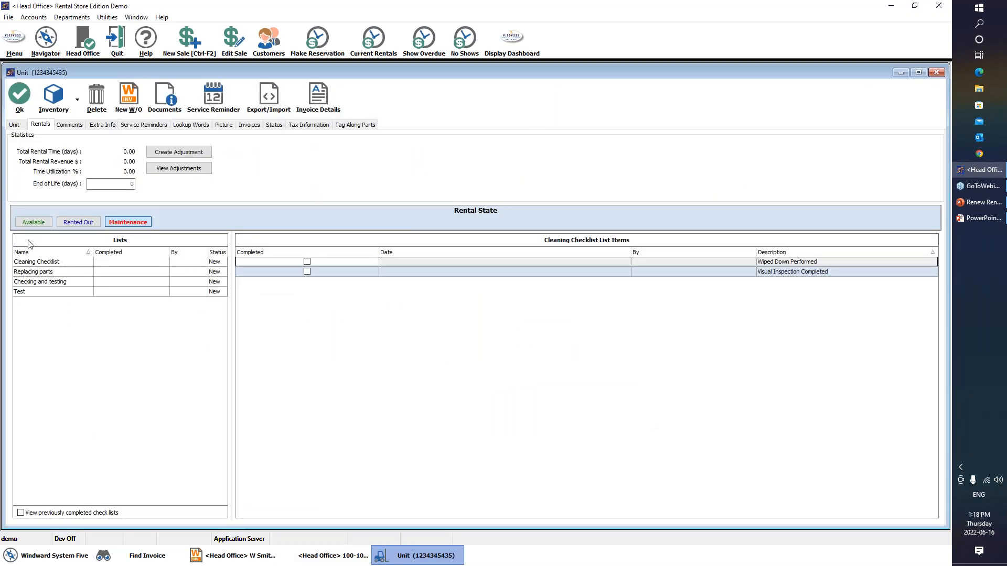
# Tick all Cleaning Checklist items, including Wiped Down Performed and Visual Inspection Completed, and mark the list complete.
pyautogui.click(44, 264)
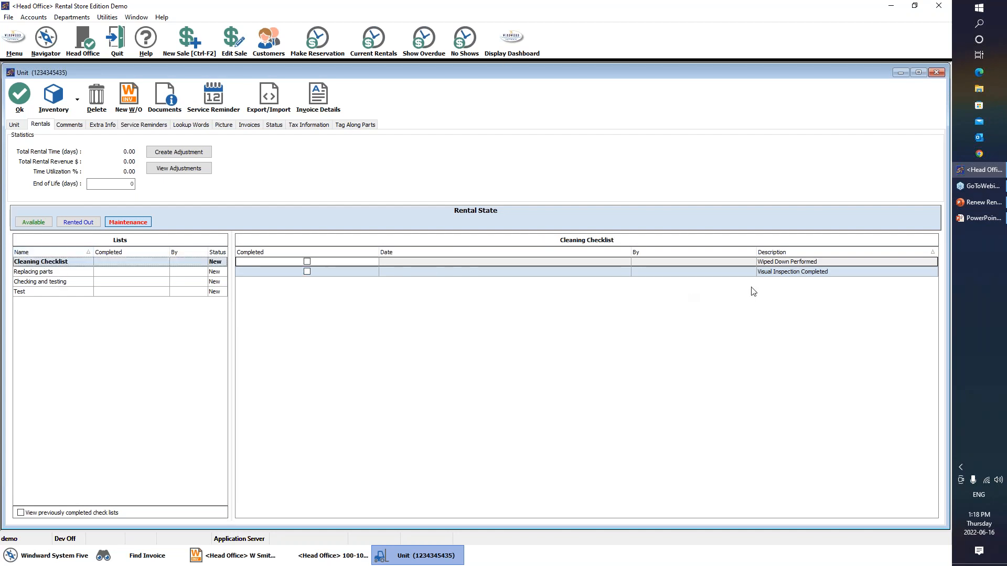
pyautogui.click(307, 261)
pyautogui.click(306, 272)
pyautogui.click(307, 272)
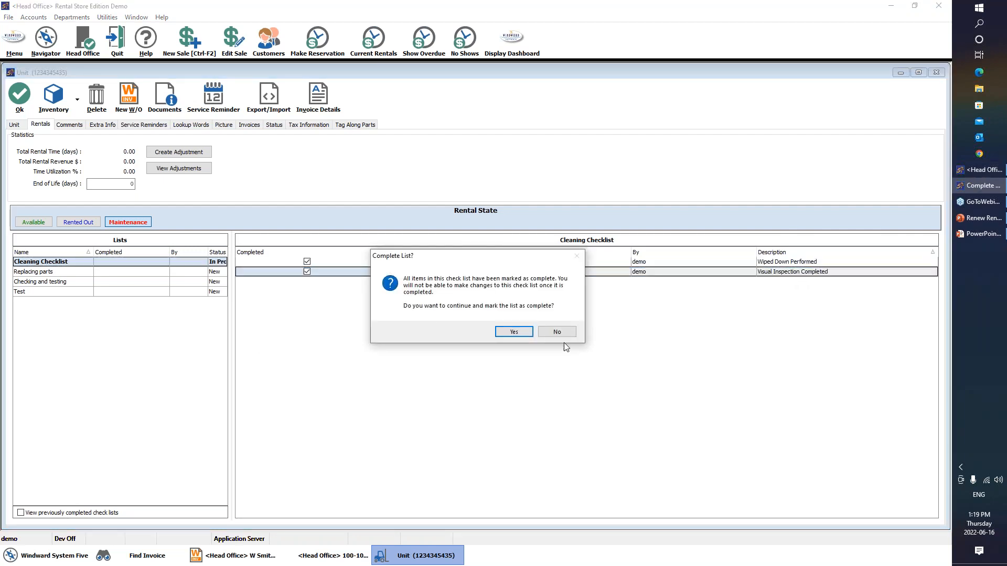
pyautogui.click(515, 332)
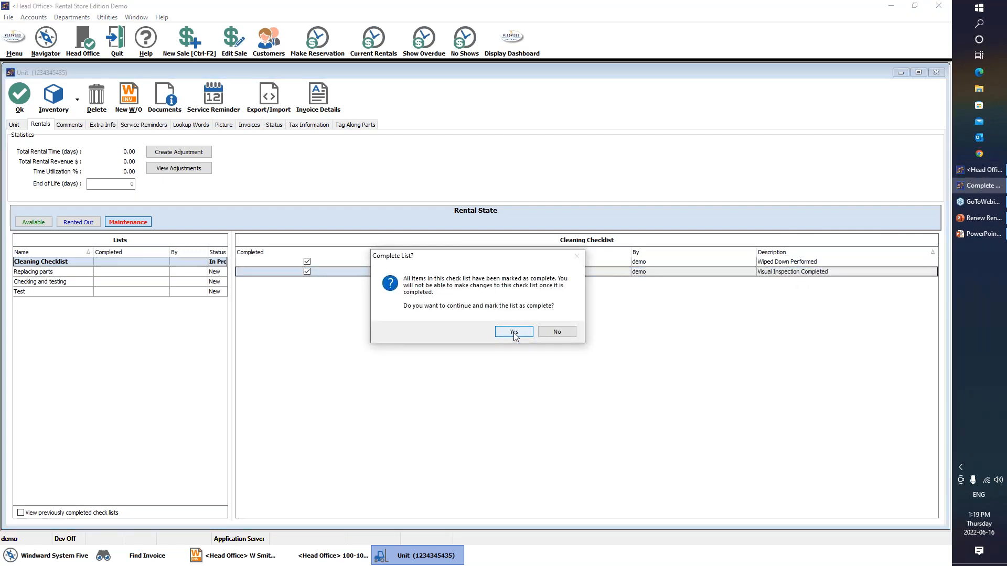
# Complete the Replacing parts and Checking and testing checklists.
pyautogui.click(32, 272)
pyautogui.click(307, 261)
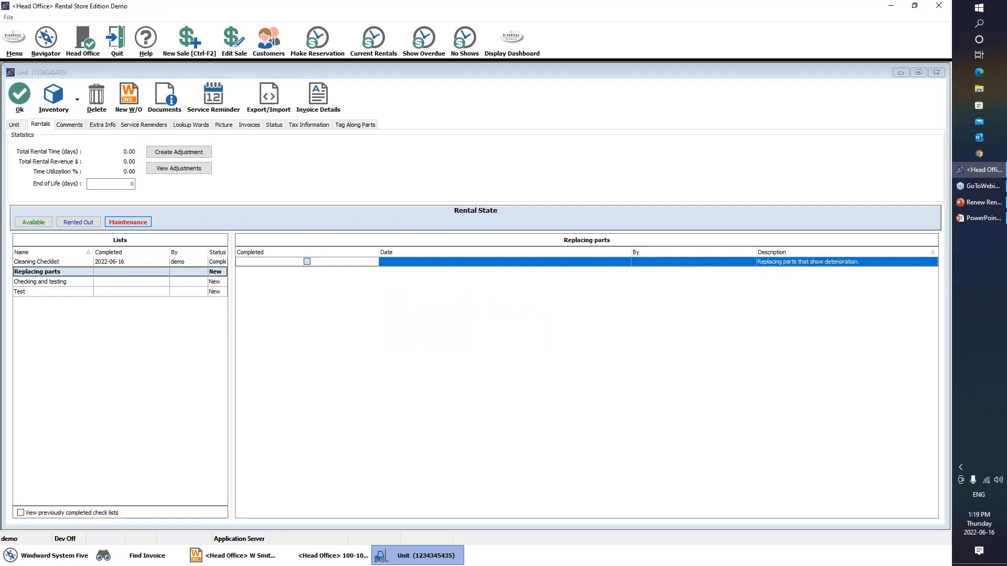
pyautogui.click(502, 331)
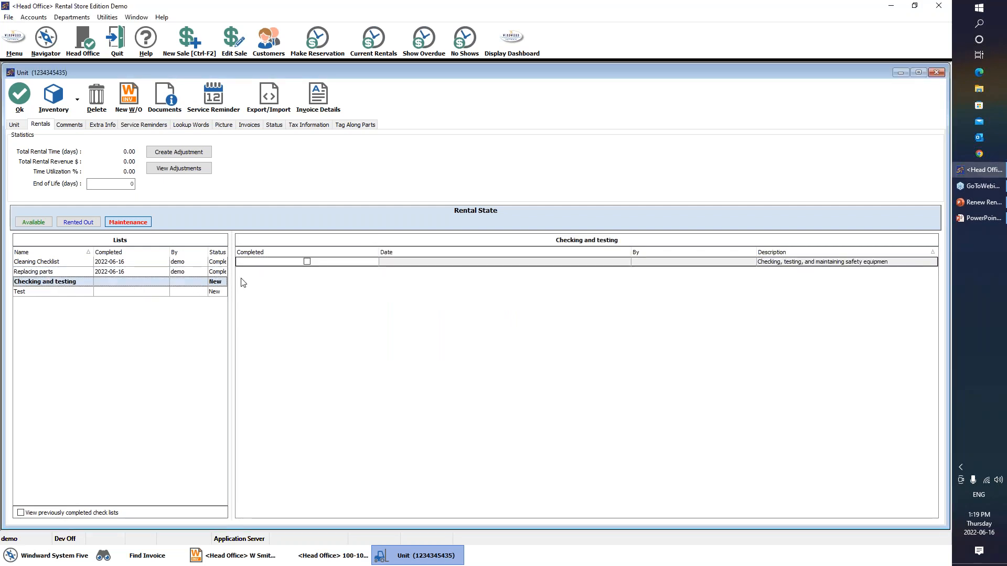
pyautogui.click(307, 261)
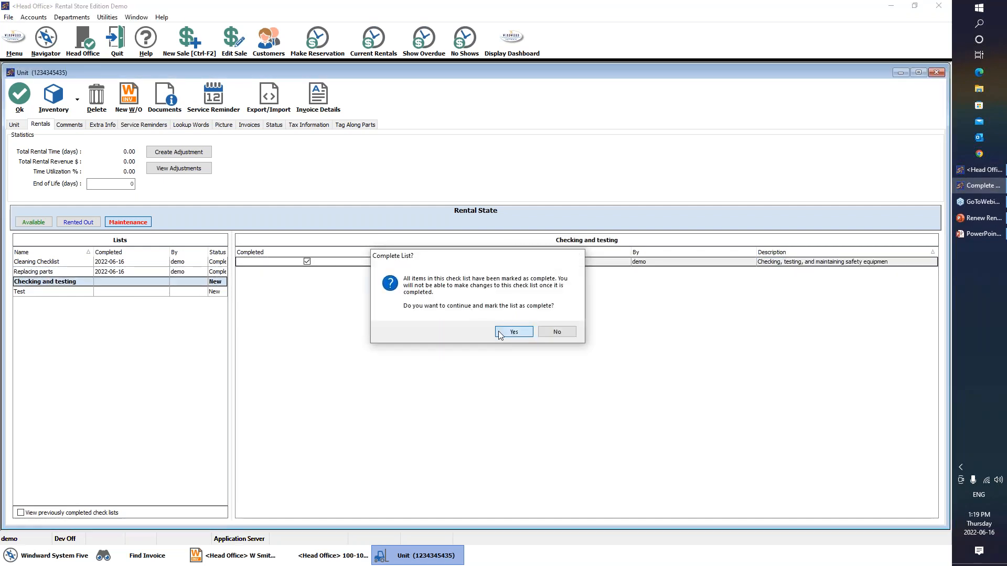
pyautogui.click(515, 332)
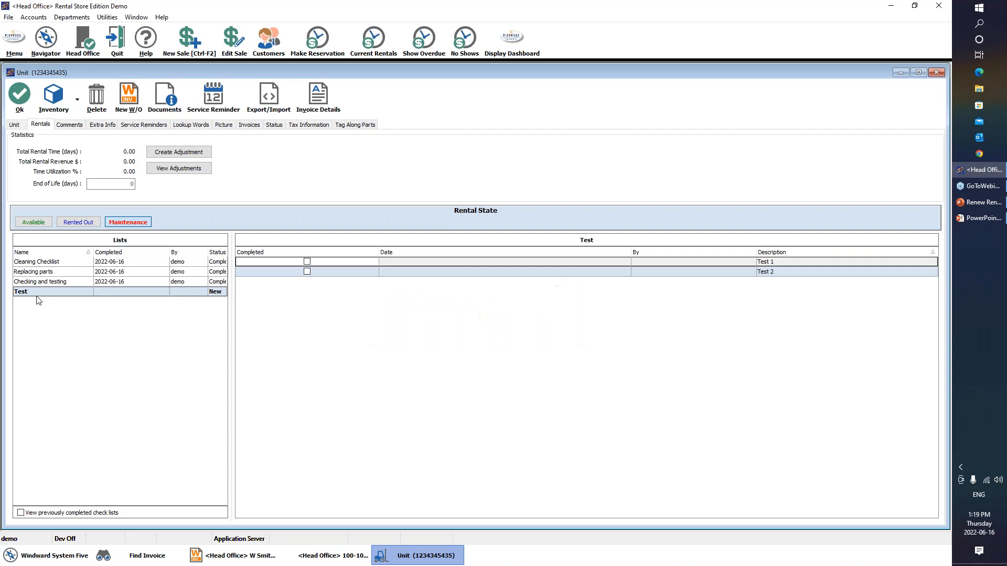
# Tick Test 1 and Test 2, move the unit to Available, and save back to the invoice.
pyautogui.click(306, 262)
pyautogui.click(307, 271)
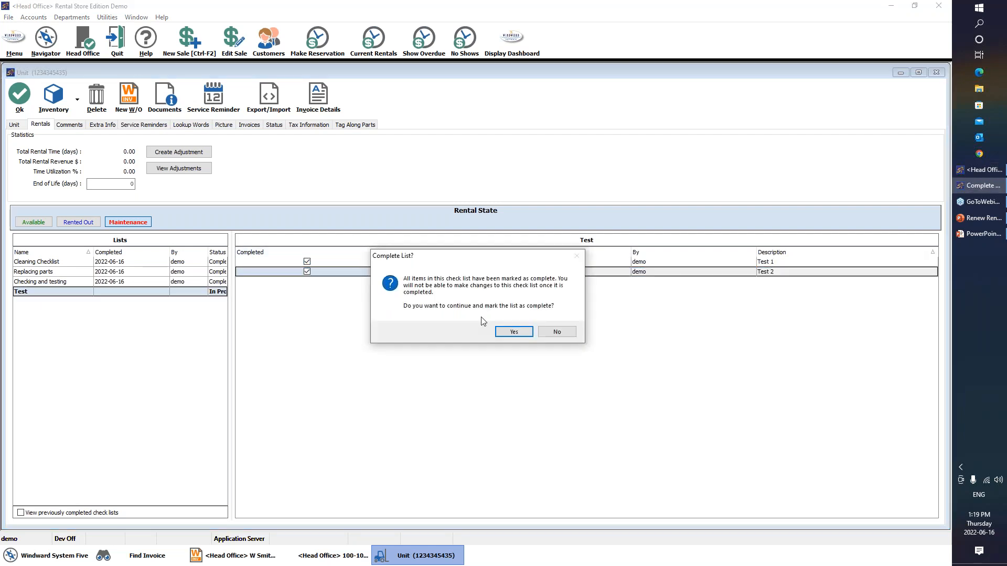
pyautogui.click(506, 333)
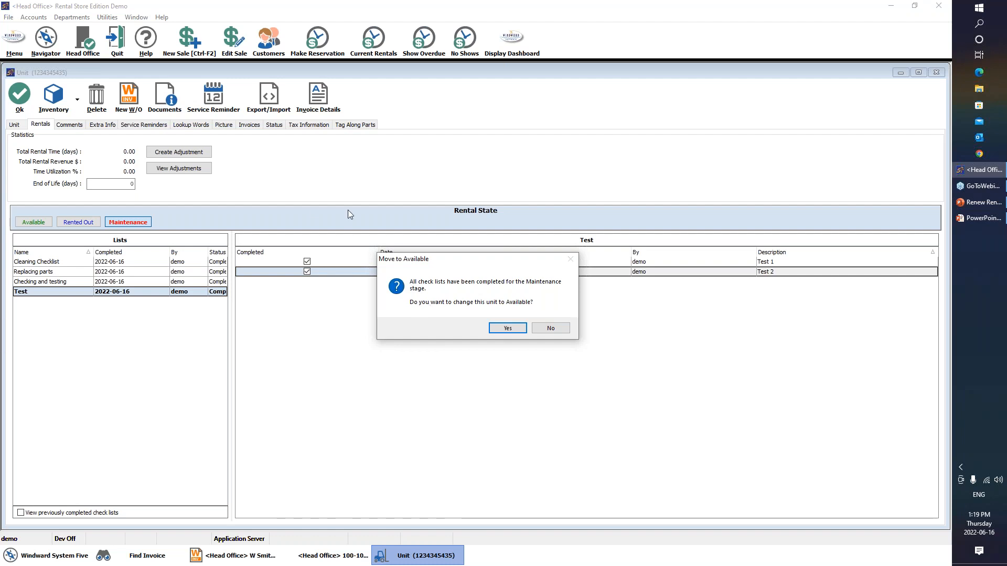
pyautogui.click(499, 327)
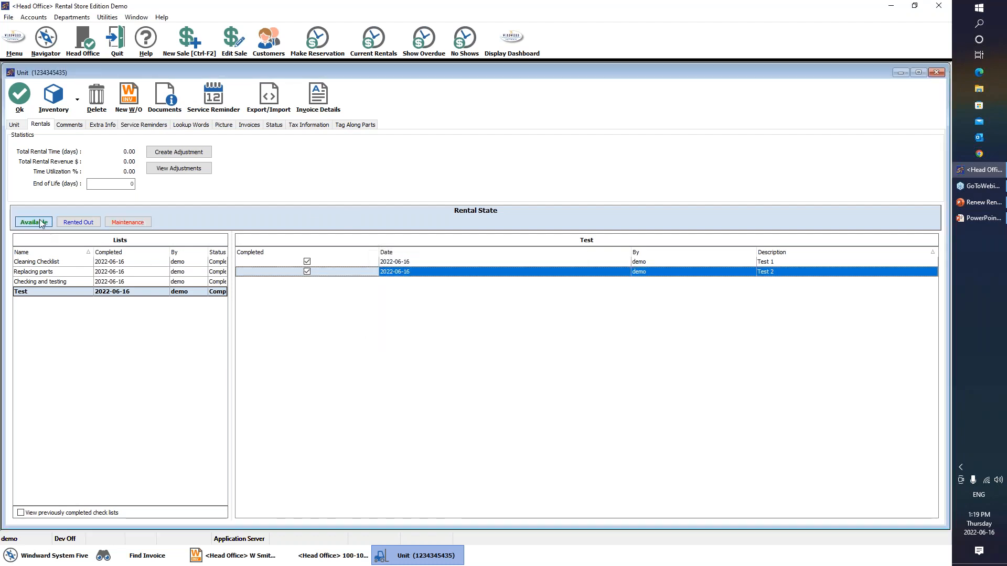
pyautogui.click(18, 97)
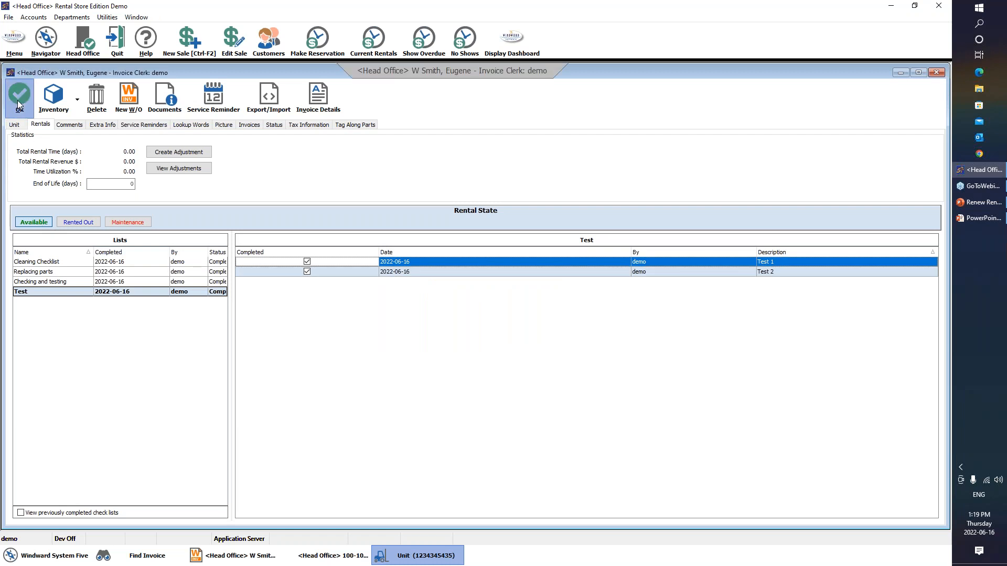
pyautogui.click(52, 160)
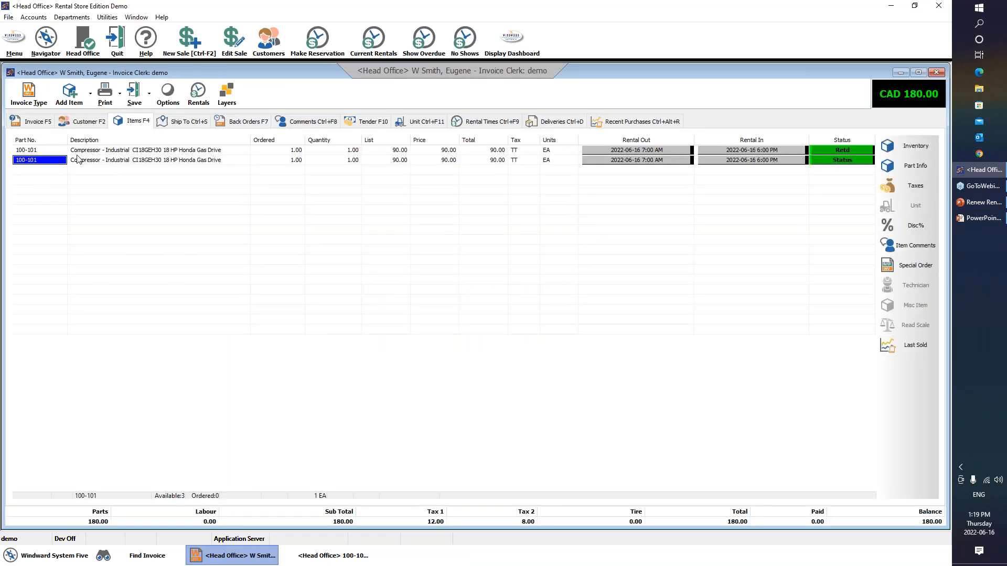
pyautogui.click(815, 161)
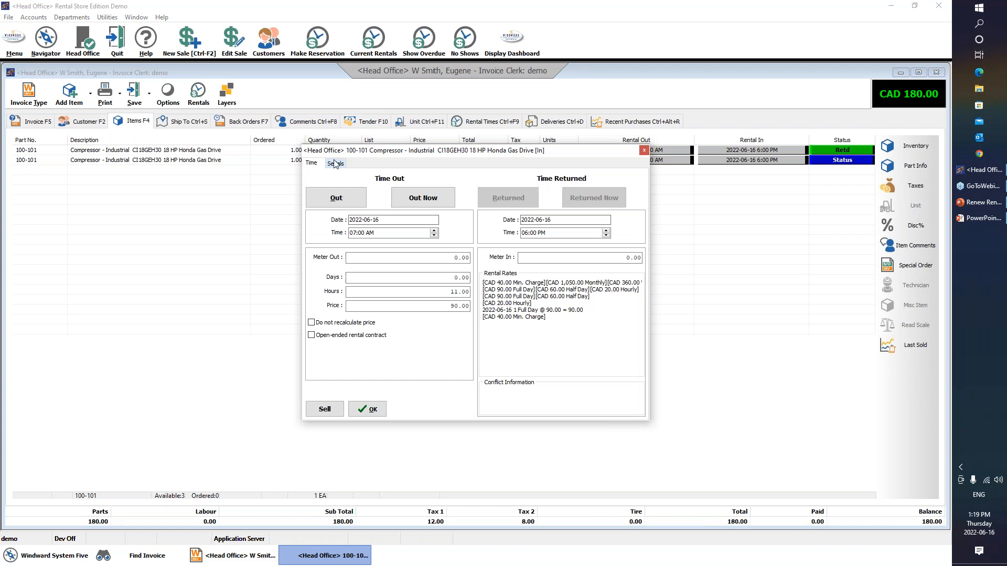
pyautogui.click(335, 163)
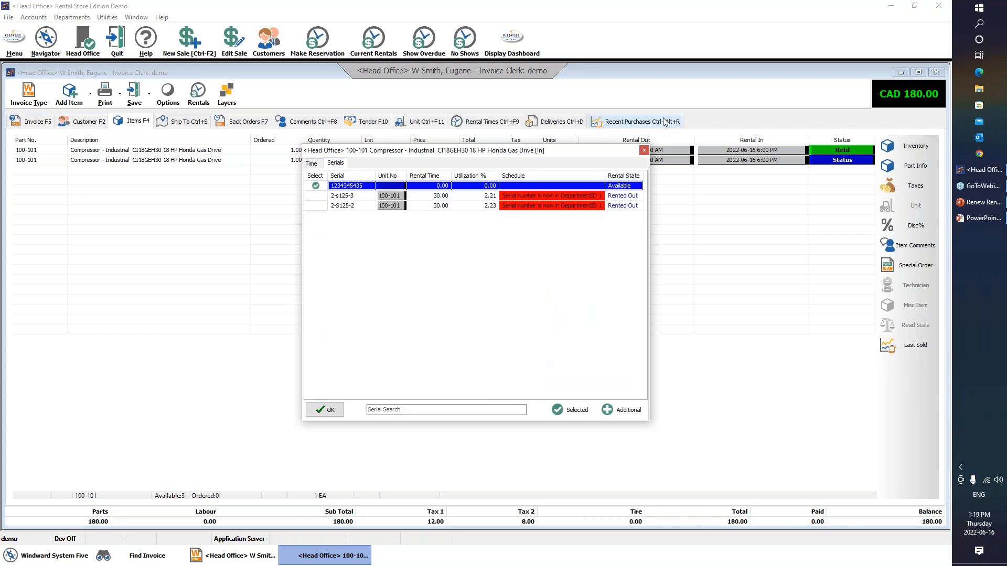
pyautogui.click(643, 150)
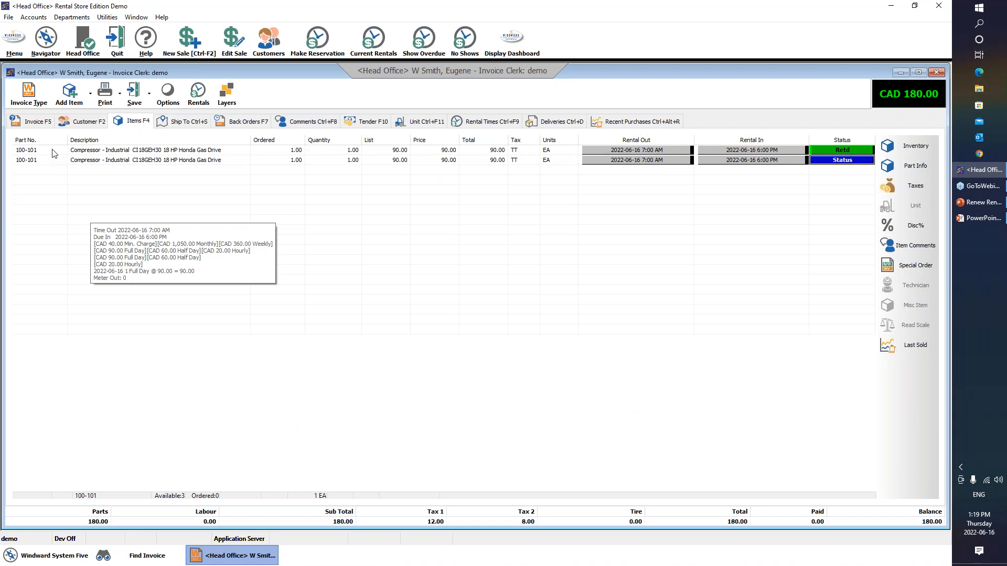
pyautogui.click(45, 30)
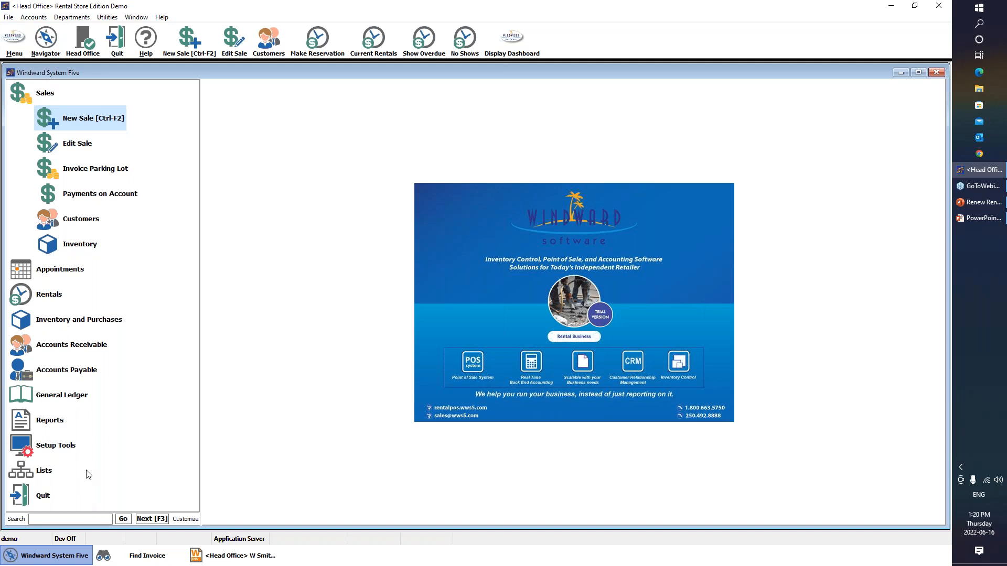
pyautogui.click(86, 519)
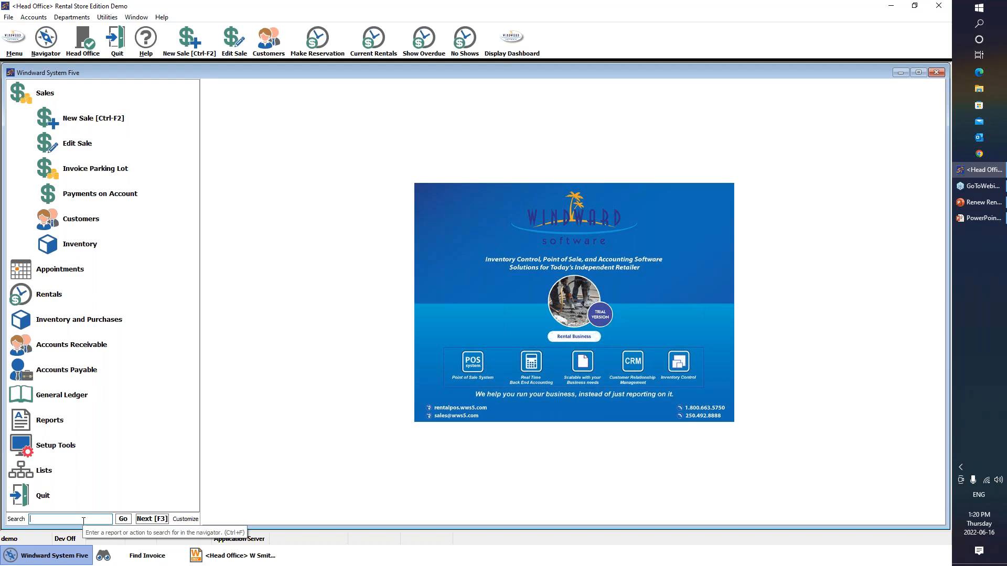
pyautogui.click(234, 556)
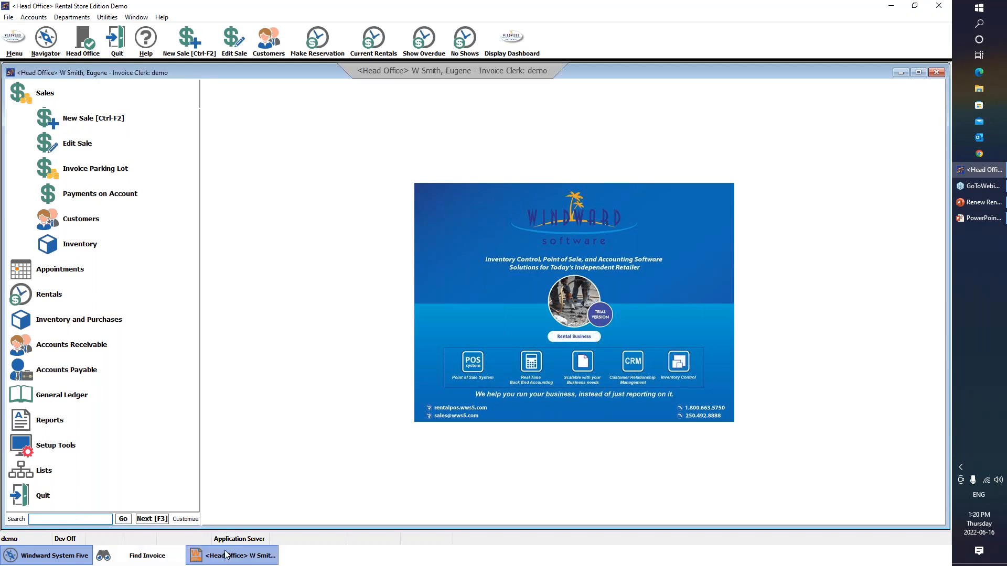
pyautogui.click(837, 162)
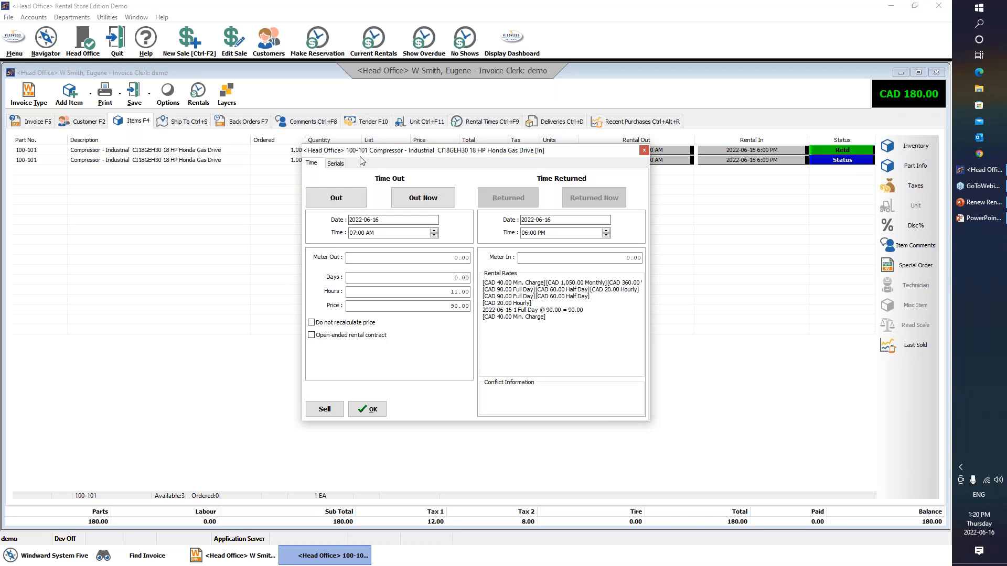
pyautogui.click(337, 164)
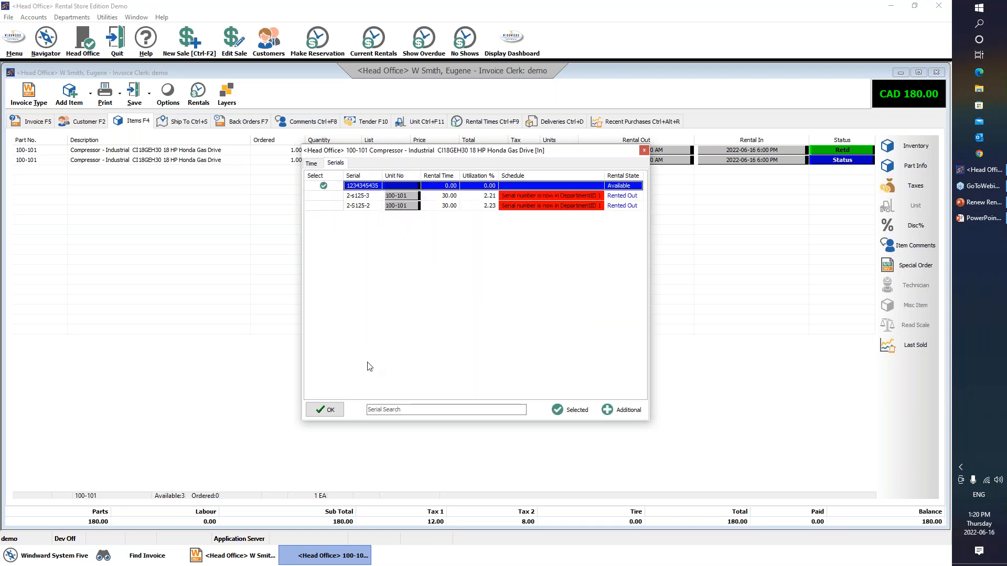
pyautogui.click(334, 415)
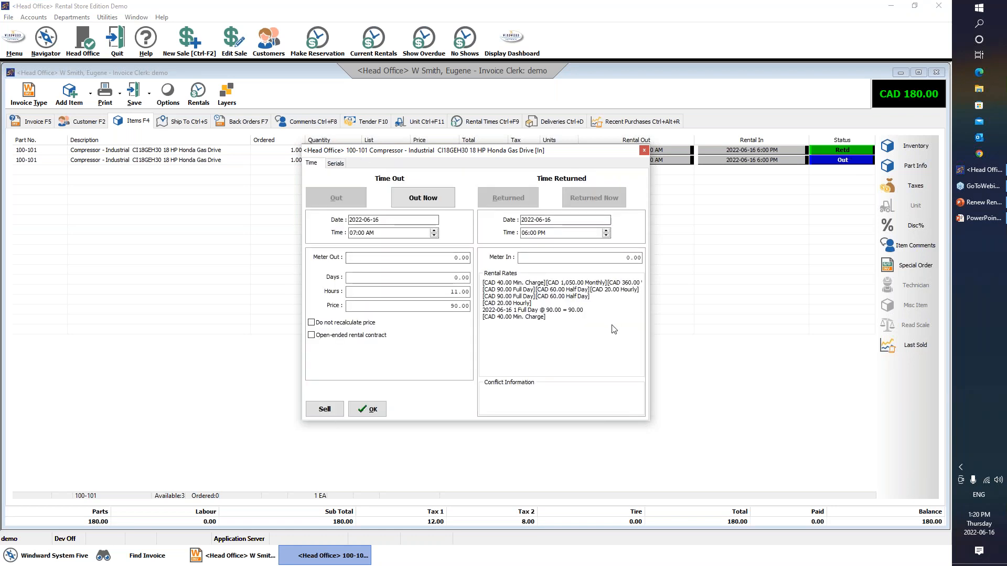
# Mark line 2 Returned, verify the unit reverted to Maintenance, and exit the invoice without printing.
pyautogui.click(827, 161)
pyautogui.click(521, 195)
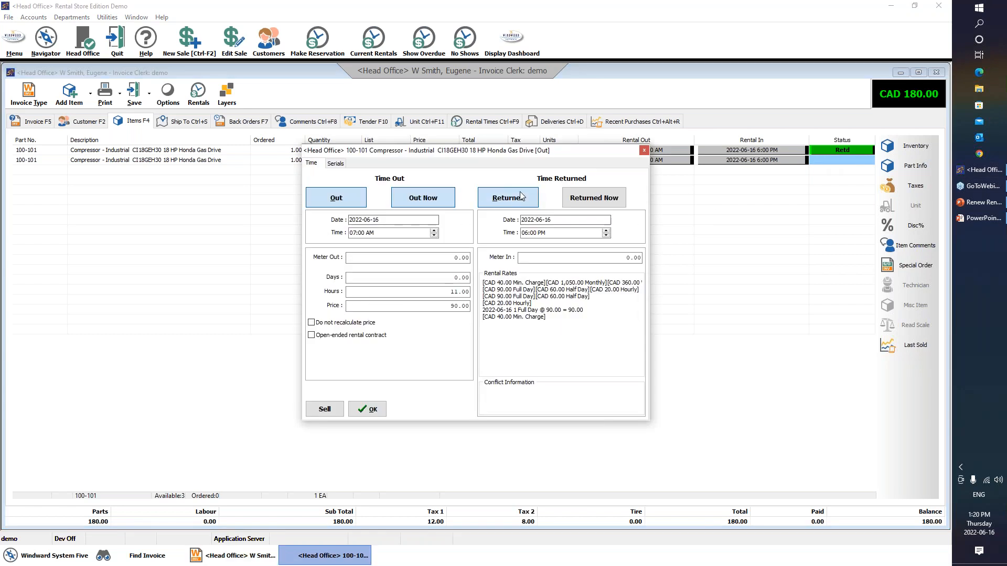
pyautogui.press('Return')
pyautogui.doubleClick(827, 164)
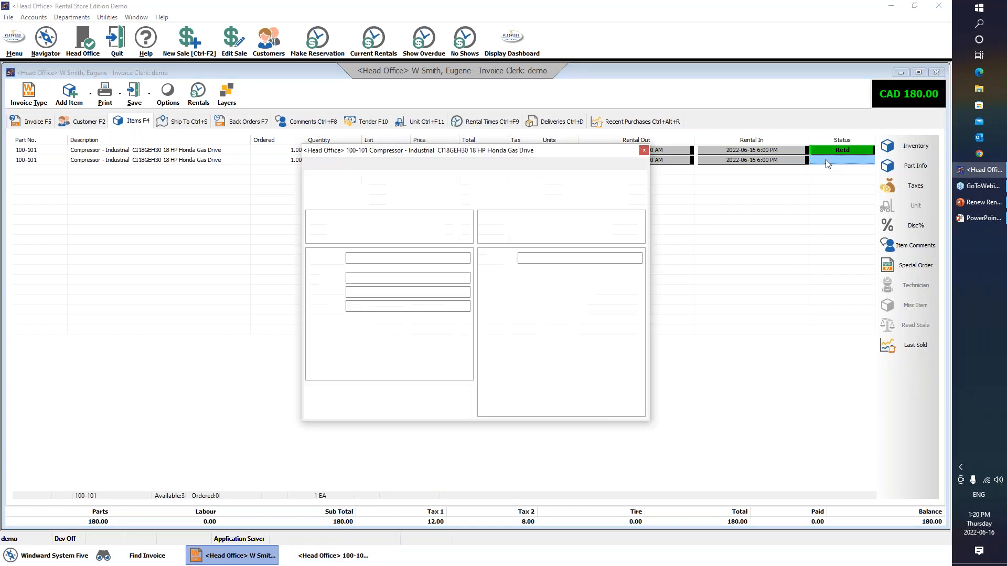
pyautogui.click(336, 164)
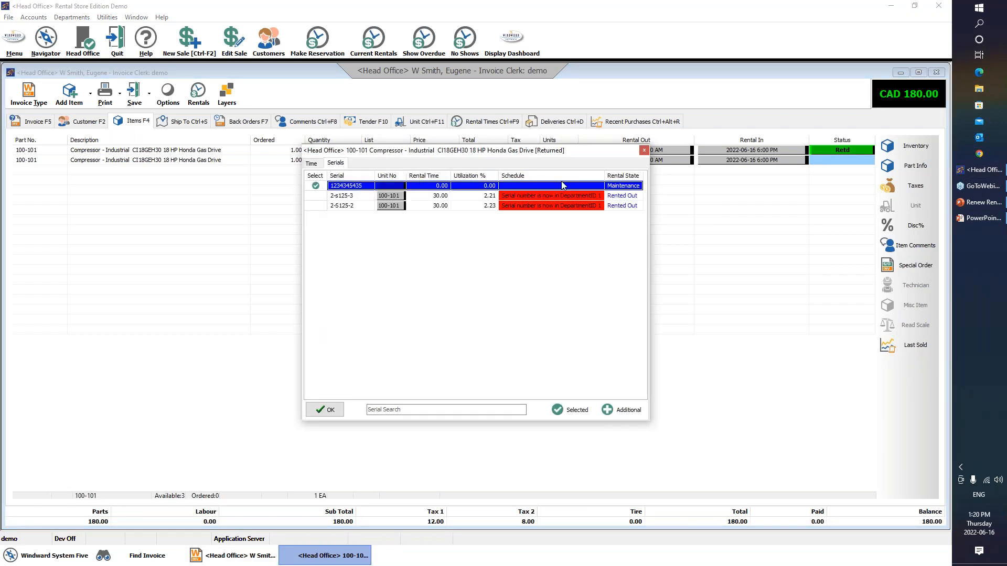
pyautogui.click(644, 150)
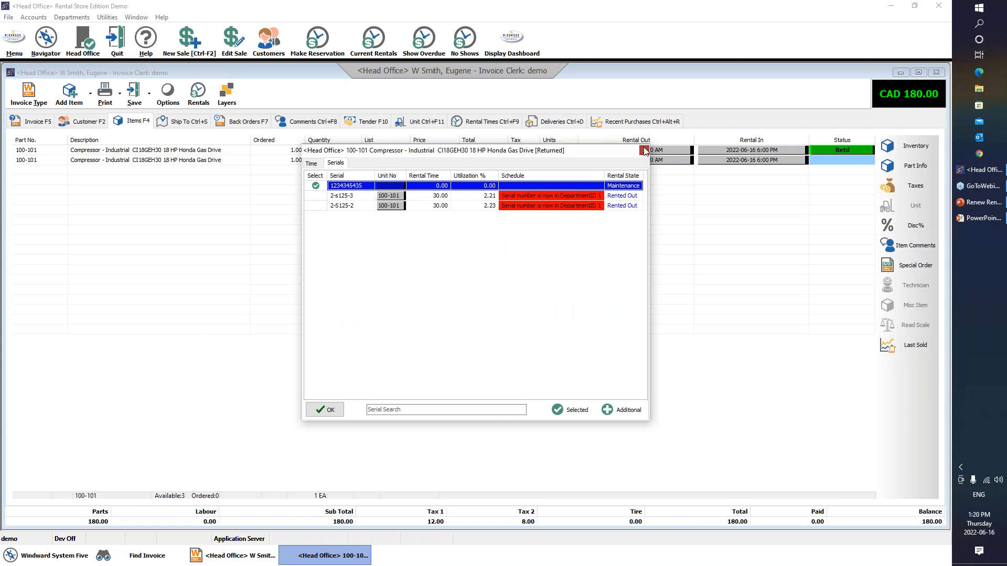
pyautogui.click(149, 94)
pyautogui.click(160, 115)
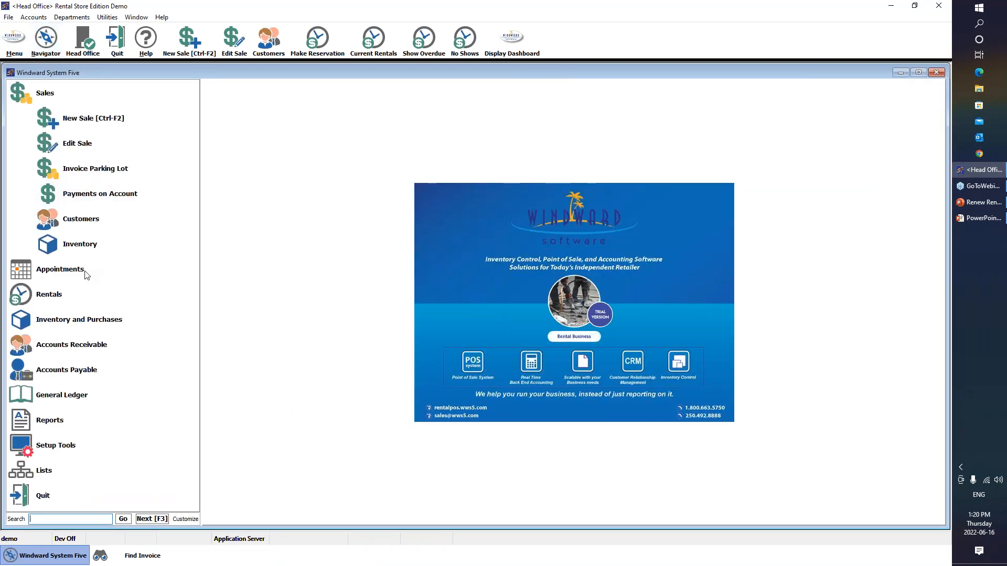
# Reopen the most recent compressor invoice through Edit Sale and view item 100-101's inventory record.
pyautogui.click(74, 141)
pyautogui.click(121, 93)
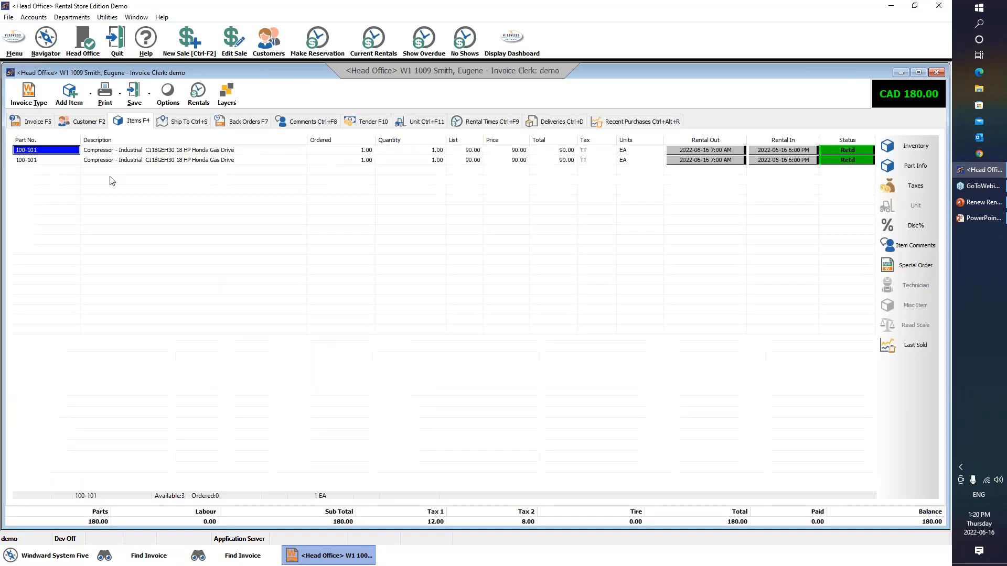
pyautogui.click(58, 161)
pyautogui.click(910, 146)
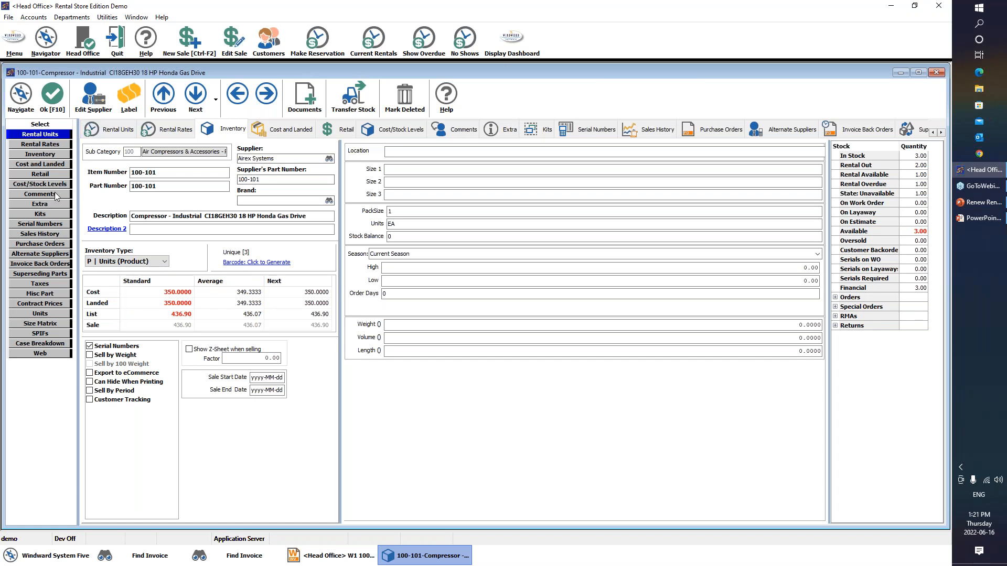
pyautogui.click(39, 315)
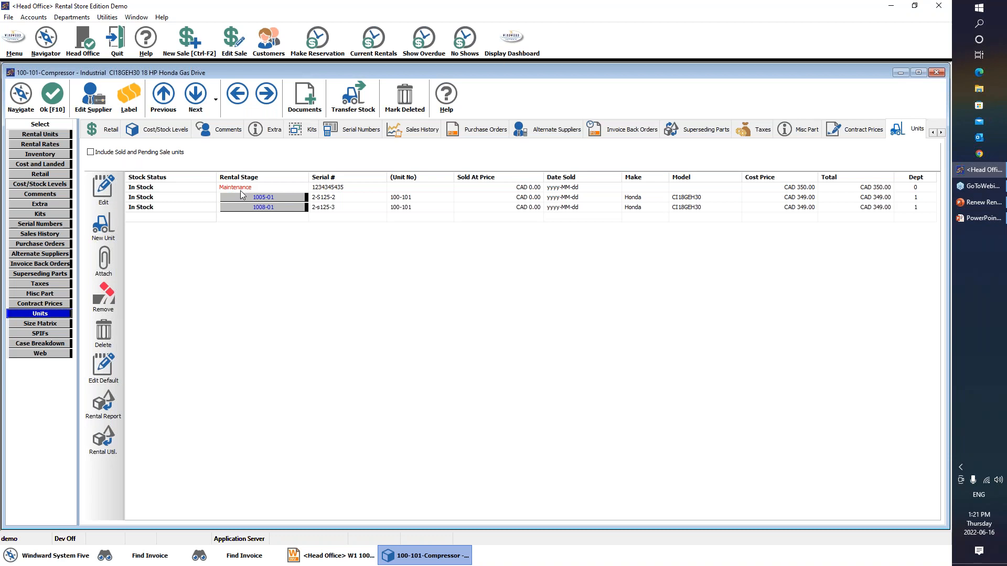
pyautogui.click(167, 190)
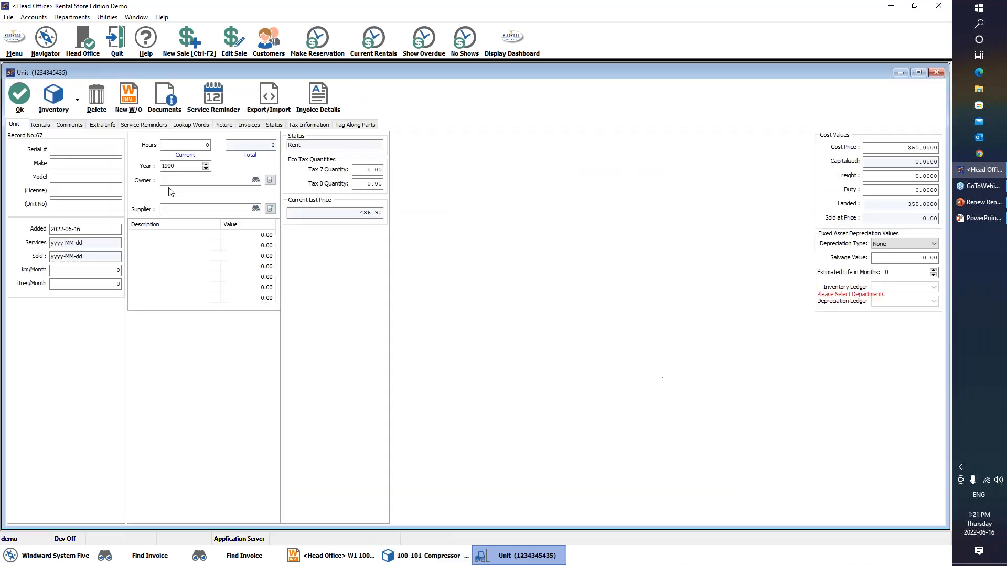
pyautogui.click(38, 127)
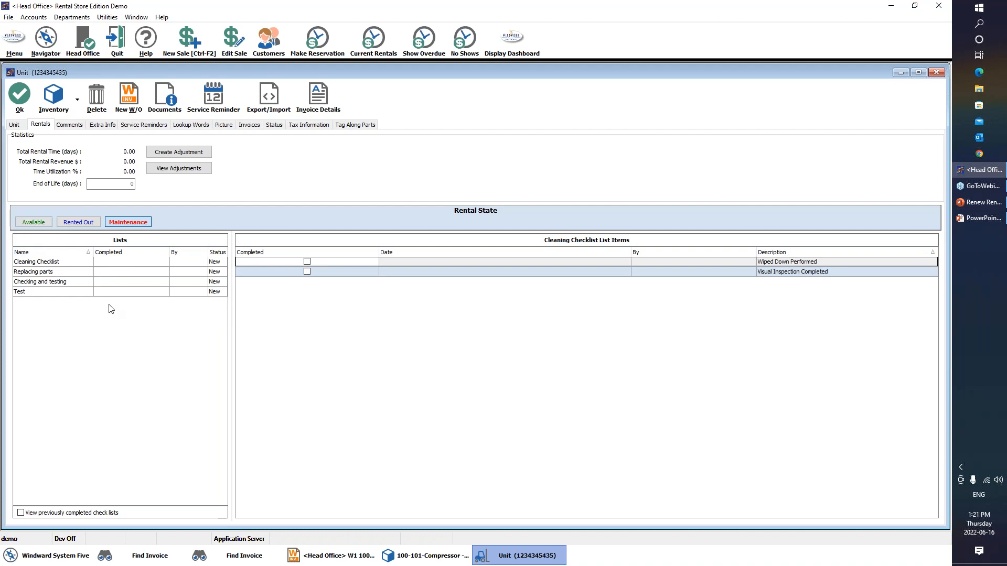
pyautogui.rightClick(606, 540)
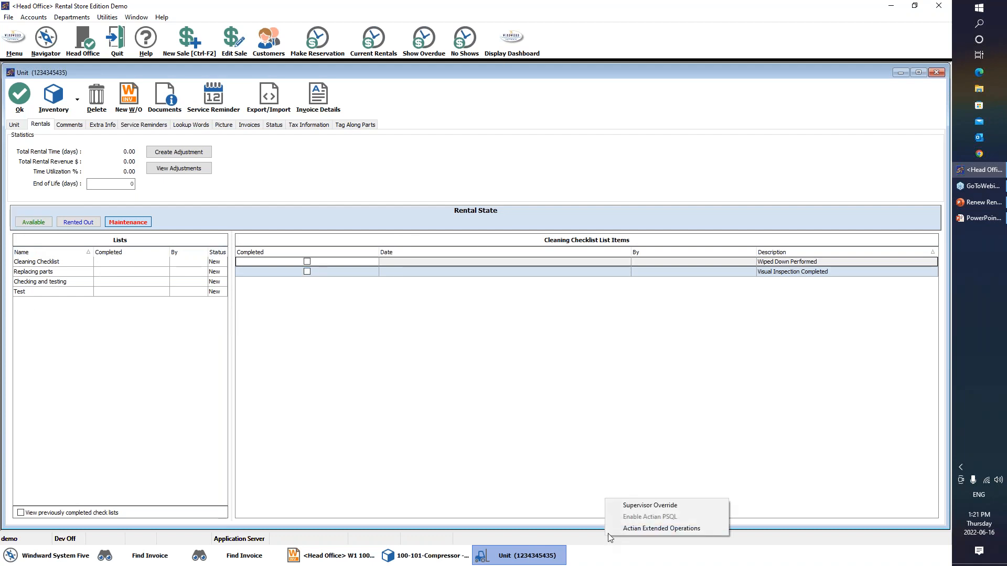
pyautogui.click(620, 507)
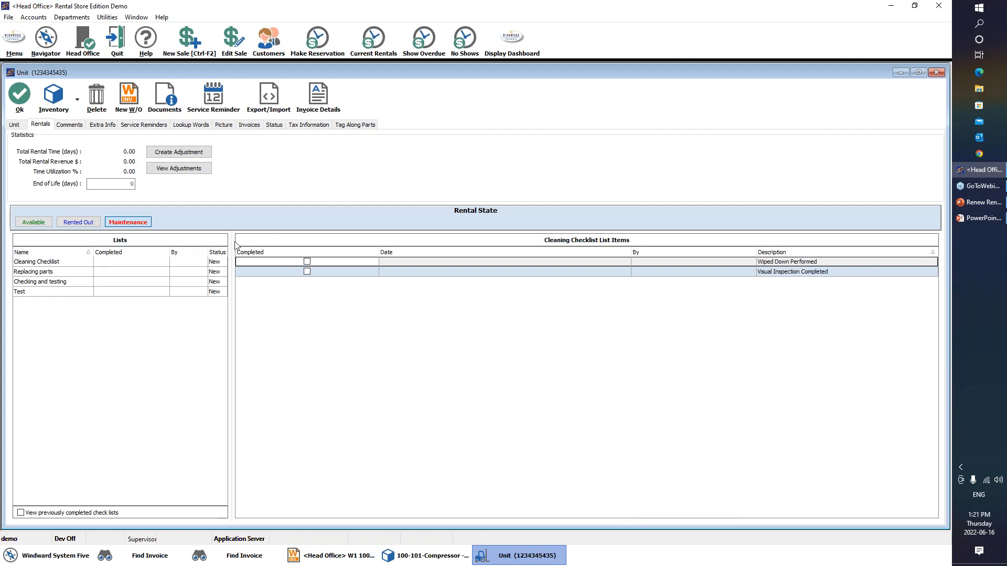
pyautogui.click(37, 222)
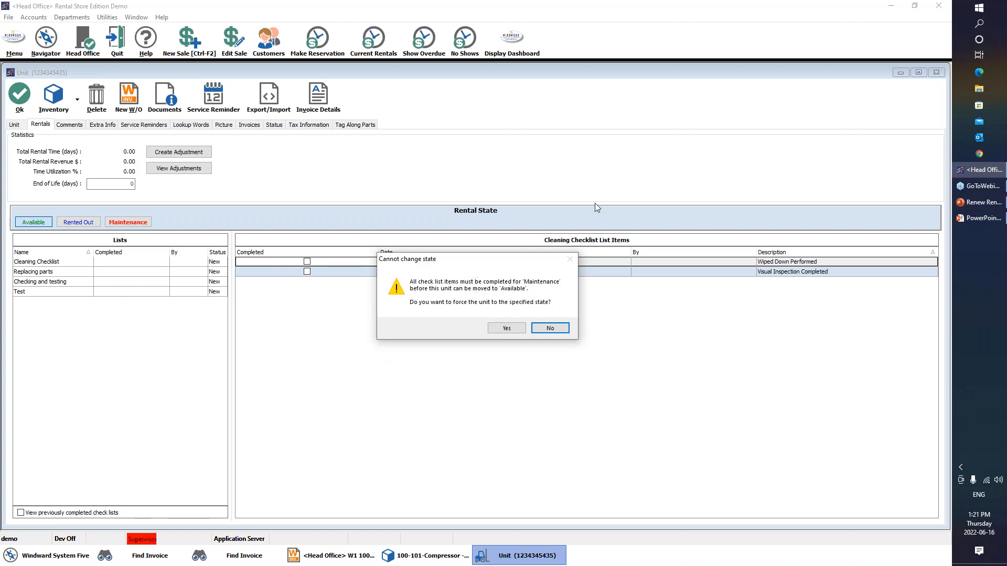
pyautogui.click(507, 328)
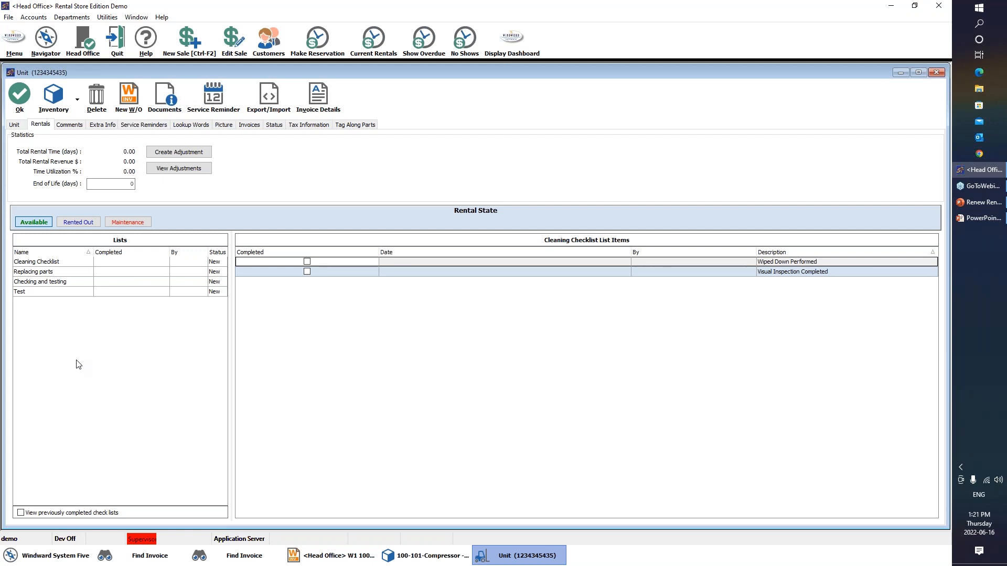
pyautogui.click(17, 97)
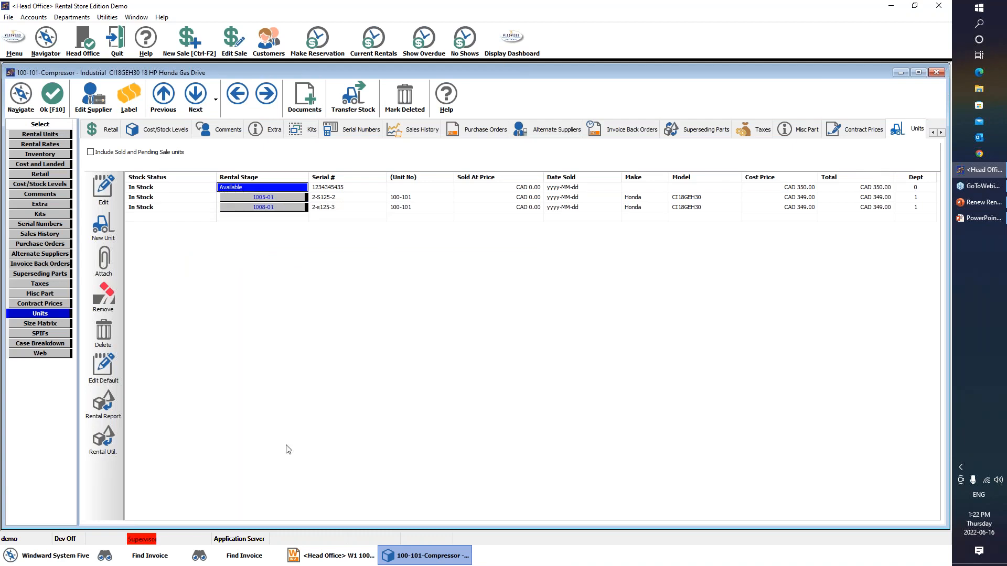
# Open Setup Wizard's Users and Security > Names and Passwords and the Accounting user's record.
pyautogui.click(50, 556)
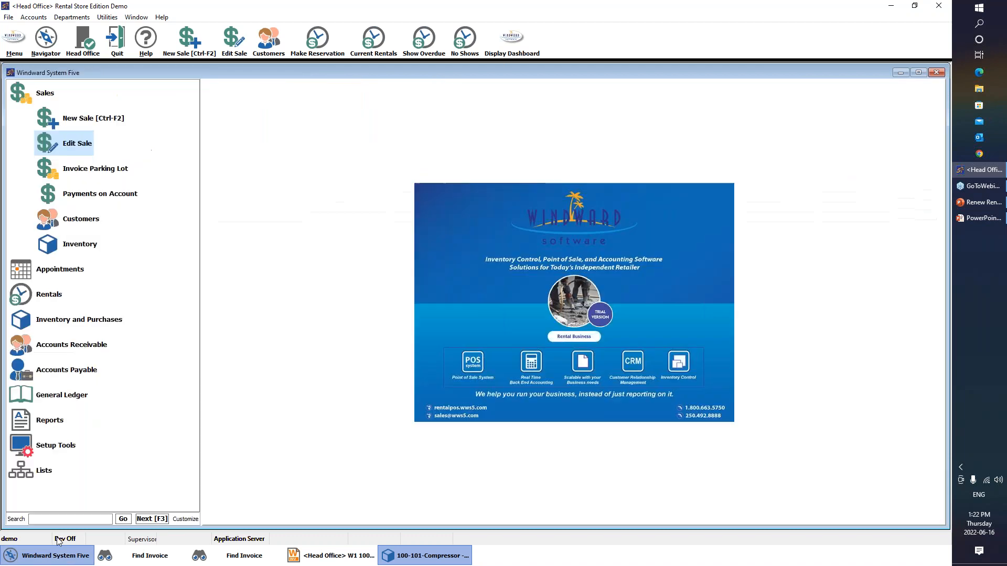
pyautogui.click(68, 445)
pyautogui.click(97, 319)
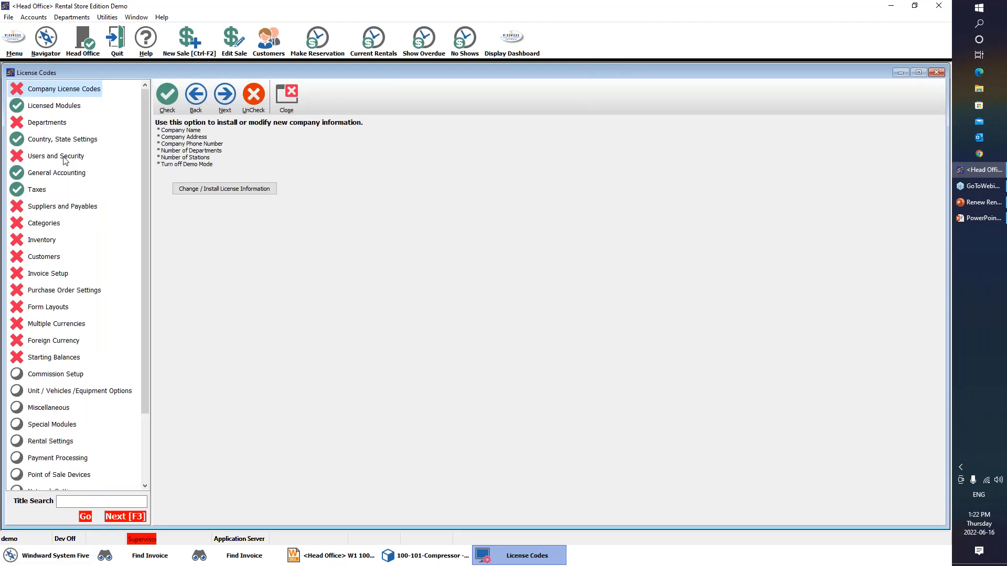
pyautogui.click(65, 160)
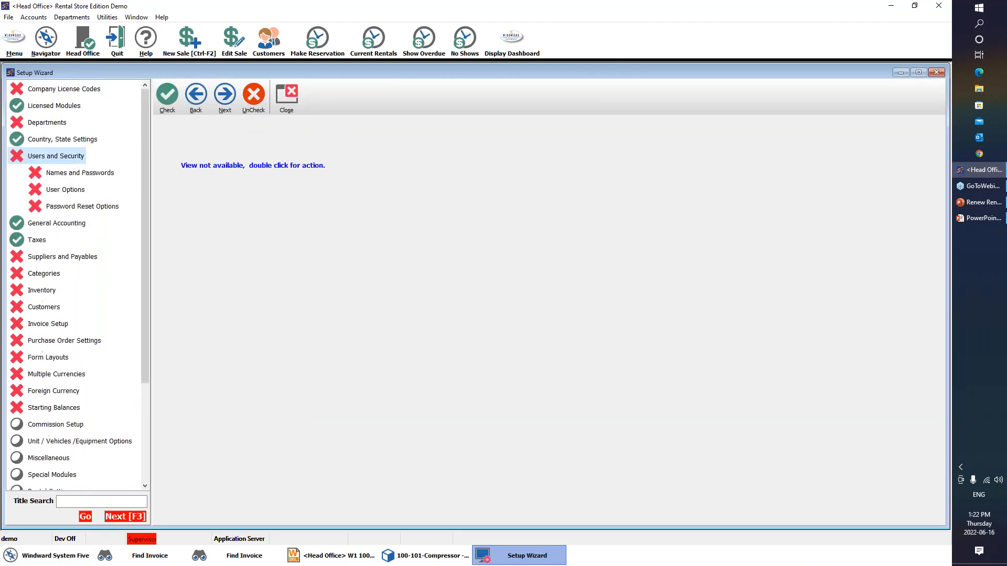
pyautogui.click(76, 173)
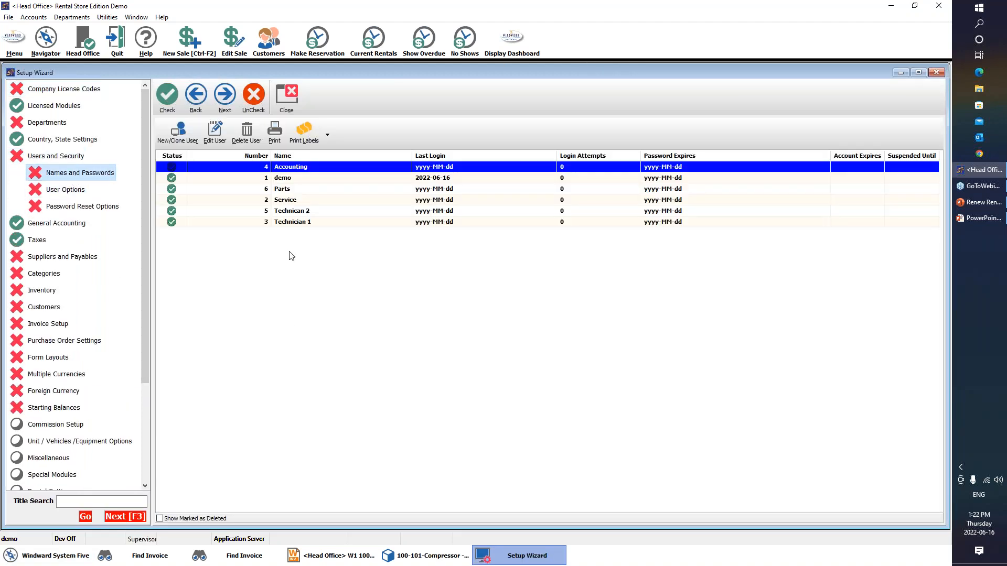
pyautogui.doubleClick(292, 169)
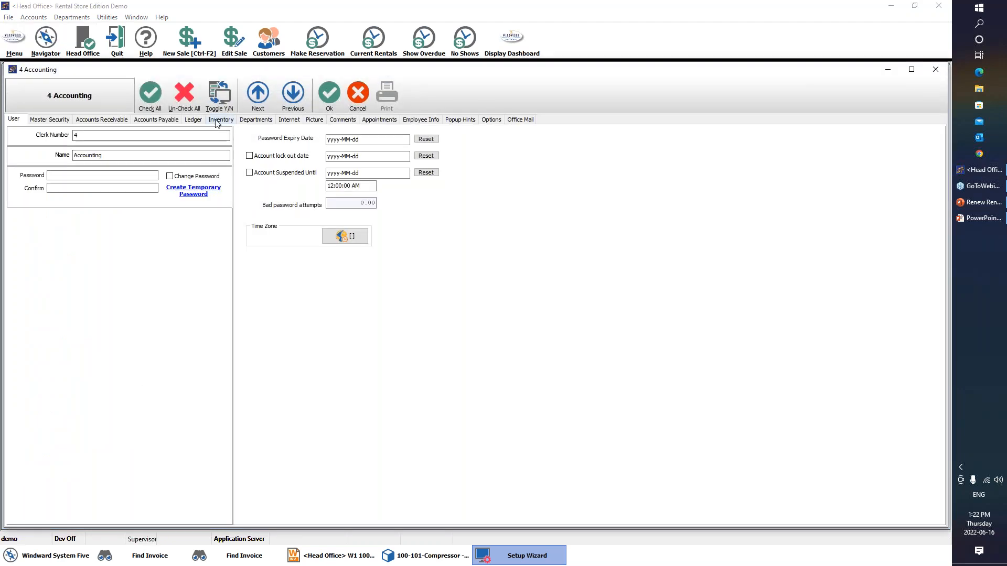
# Review the Accounting user's Inventory tab rental settings, close the record, and switch to PowerPoint.
pyautogui.click(220, 119)
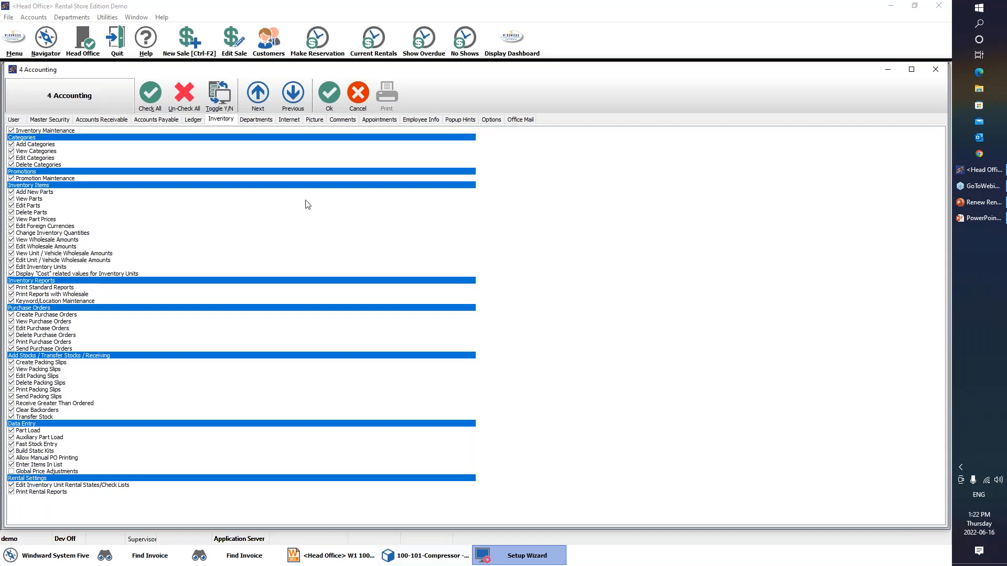
pyautogui.click(330, 97)
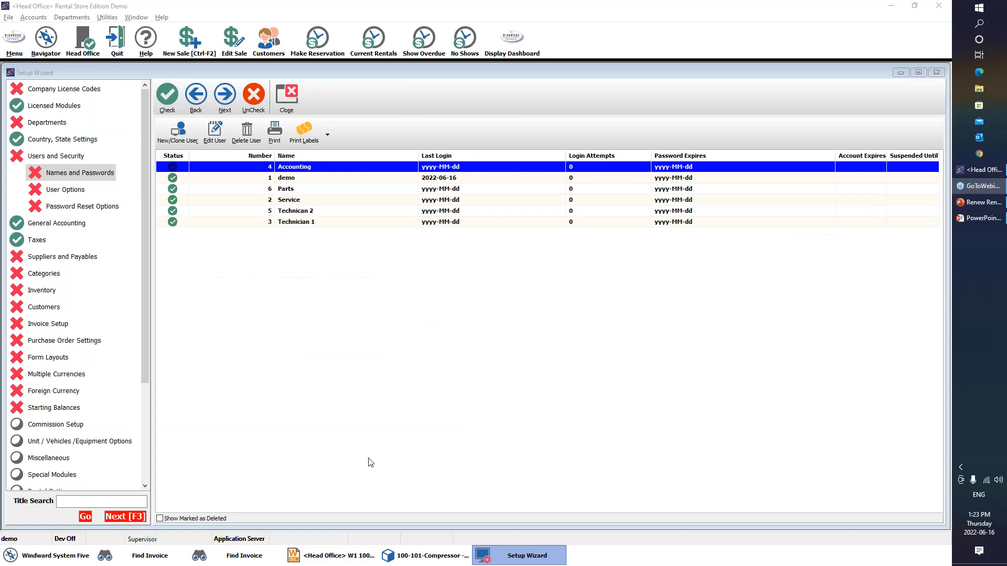
pyautogui.hotkey('alt', 'Tab')
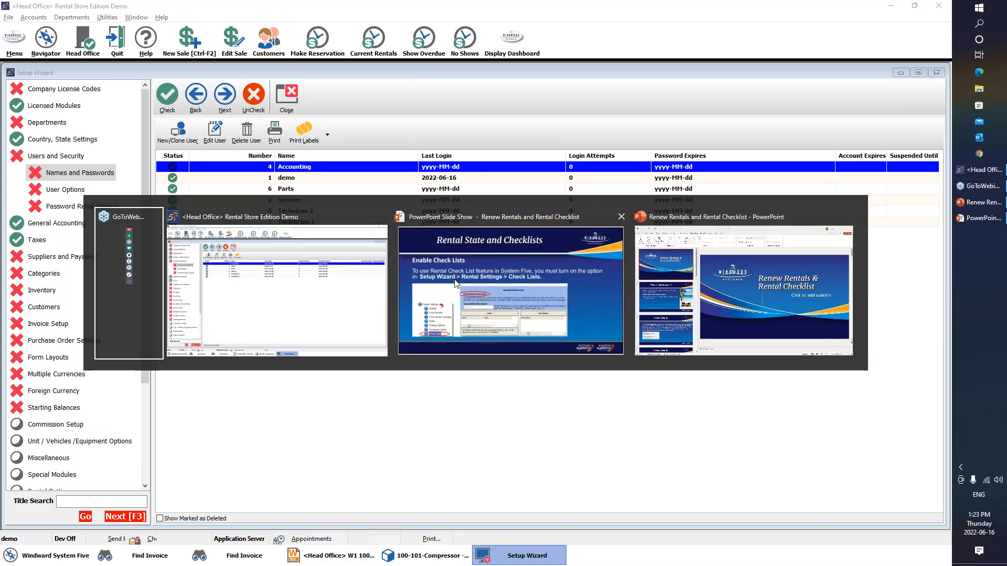
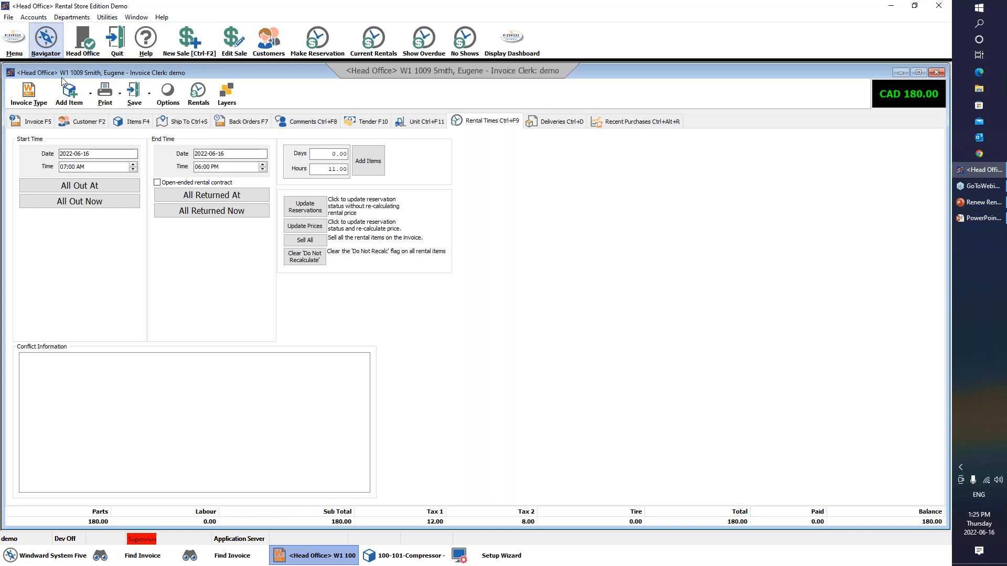
# Switch from the compressor rental invoice to the main Navigator module list.
pyautogui.click(45, 40)
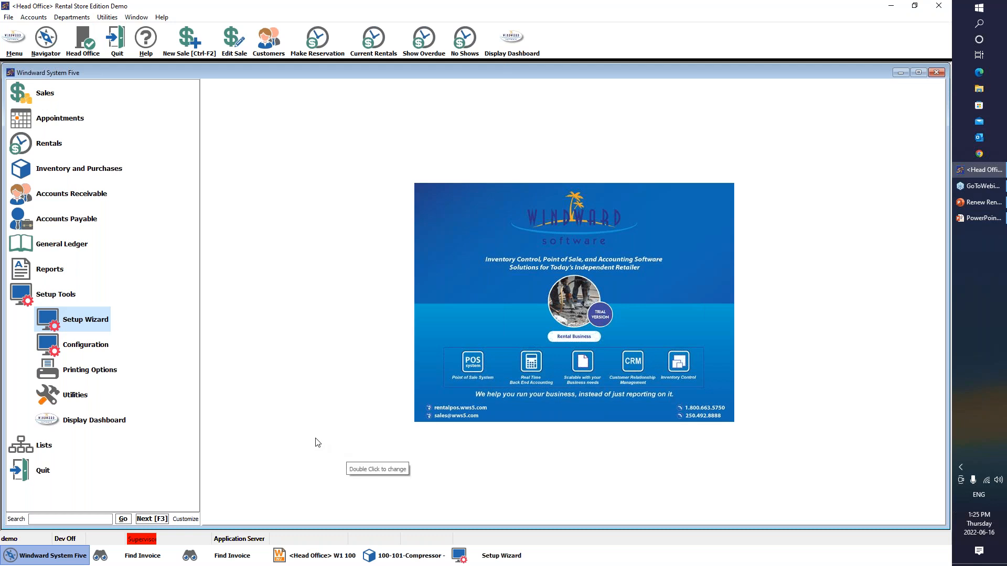
# Back on the compressor invoice, return both rental items now so they show Retd.
pyautogui.click(314, 556)
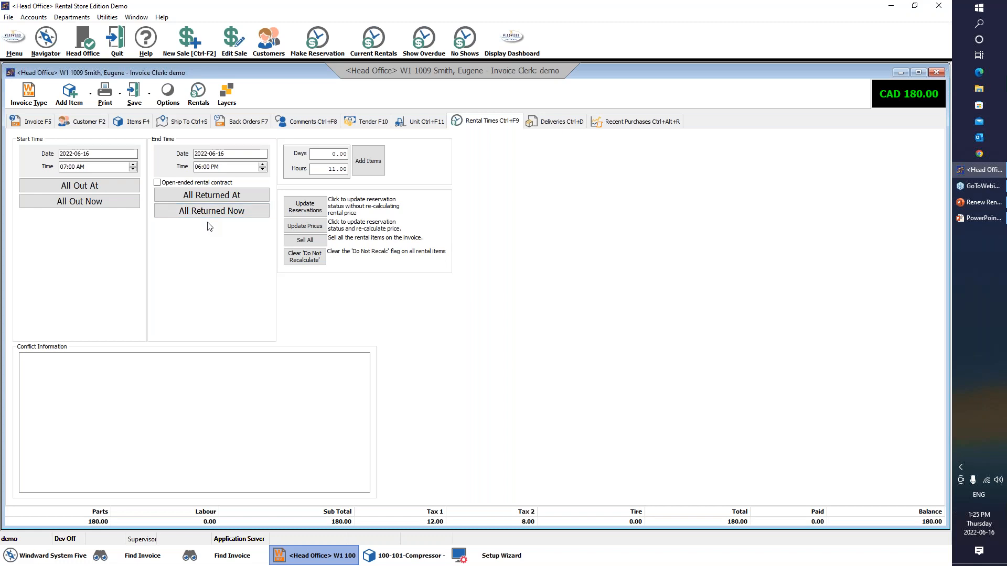
pyautogui.click(247, 209)
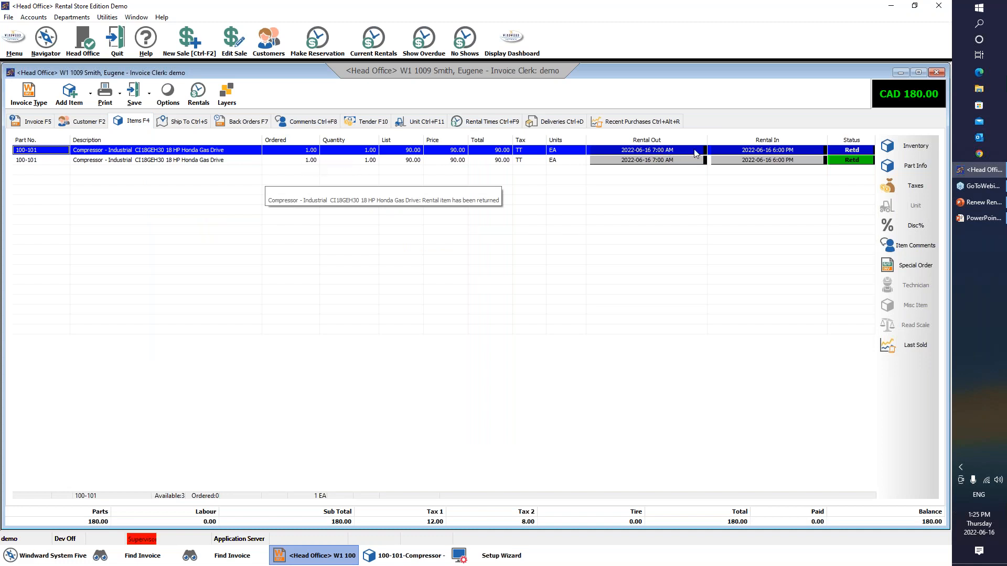
pyautogui.doubleClick(756, 154)
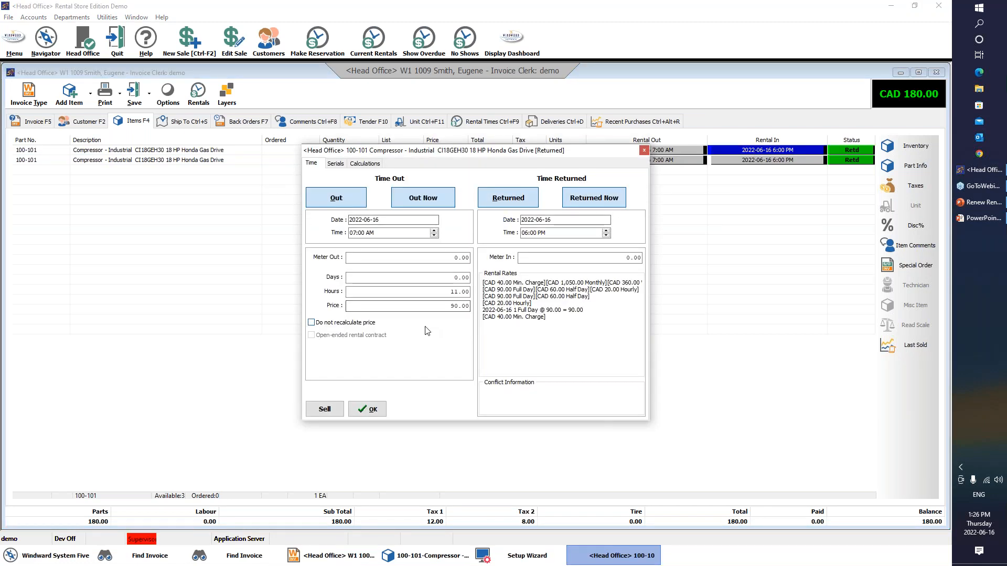
pyautogui.click(368, 409)
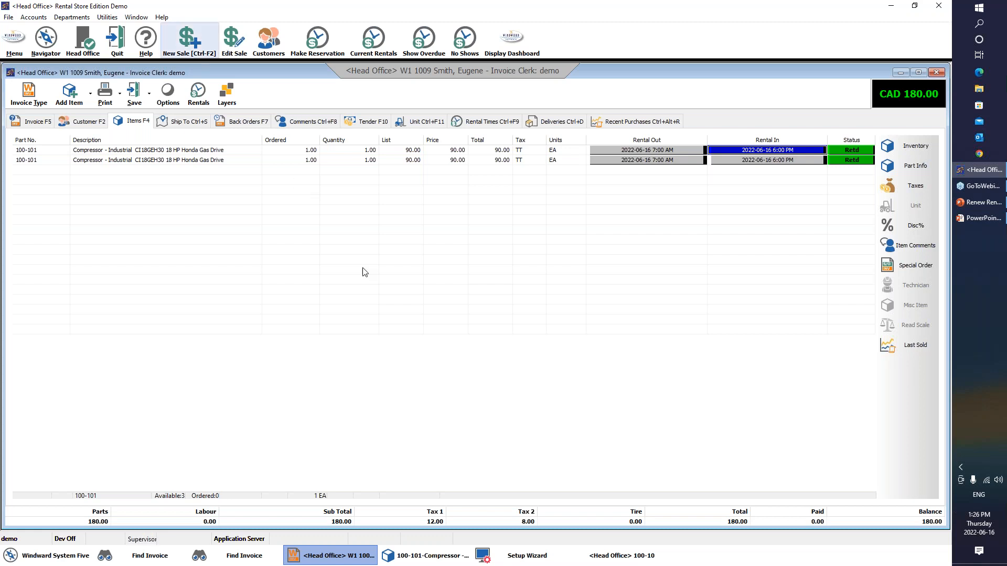
pyautogui.click(49, 124)
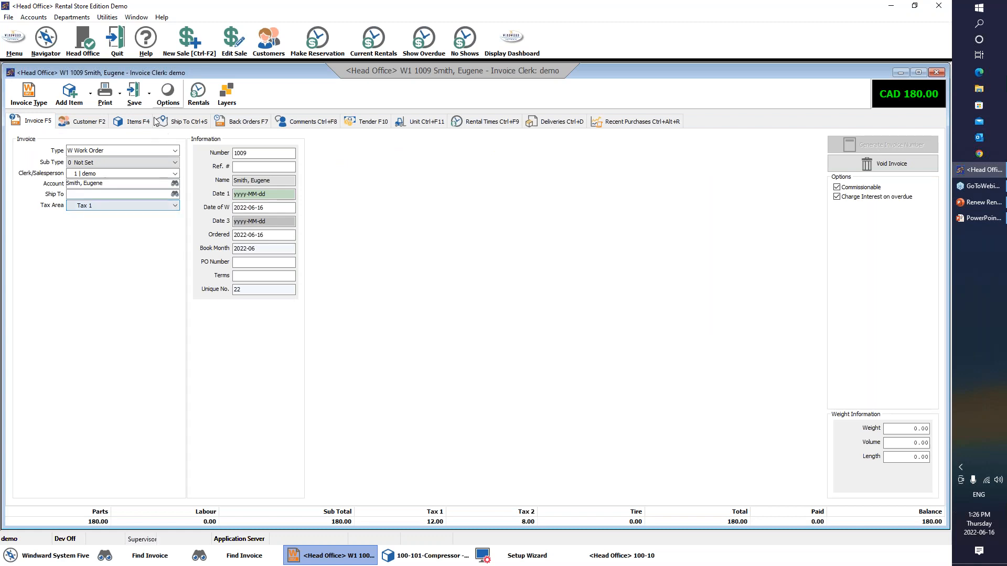
pyautogui.press('F4')
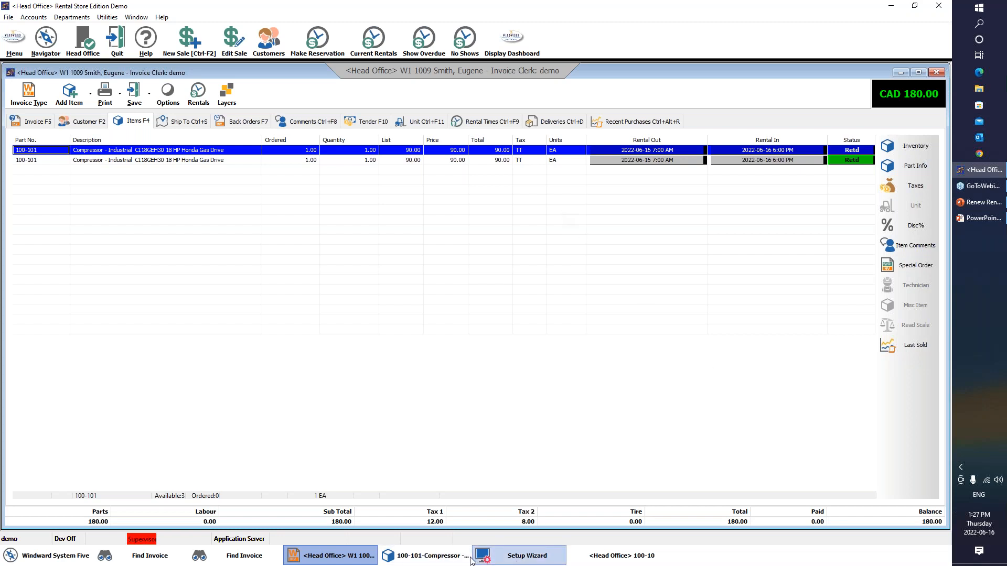
# From the navigator's Rentals module, open the Renew Rentals window.
pyautogui.click(78, 557)
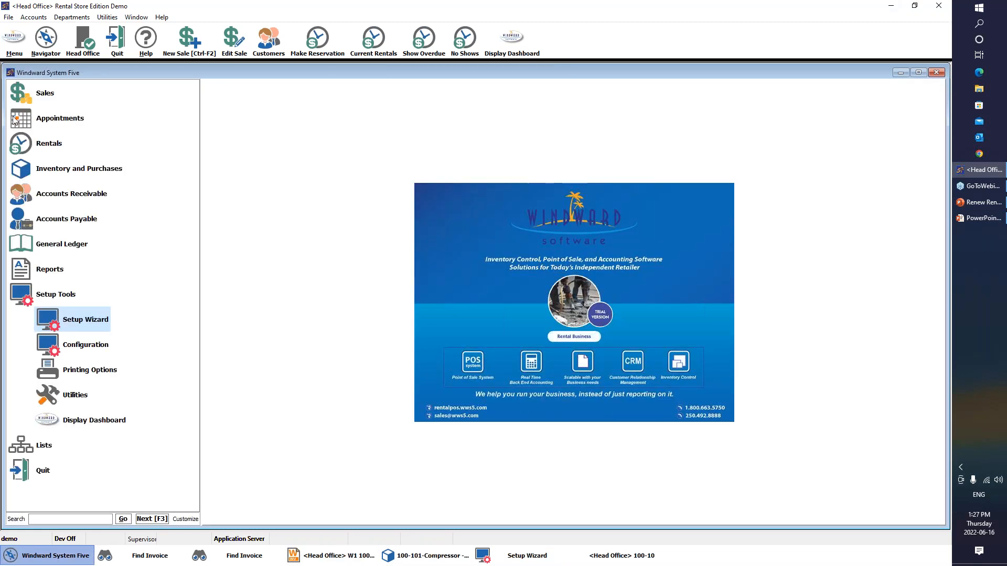
pyautogui.click(49, 150)
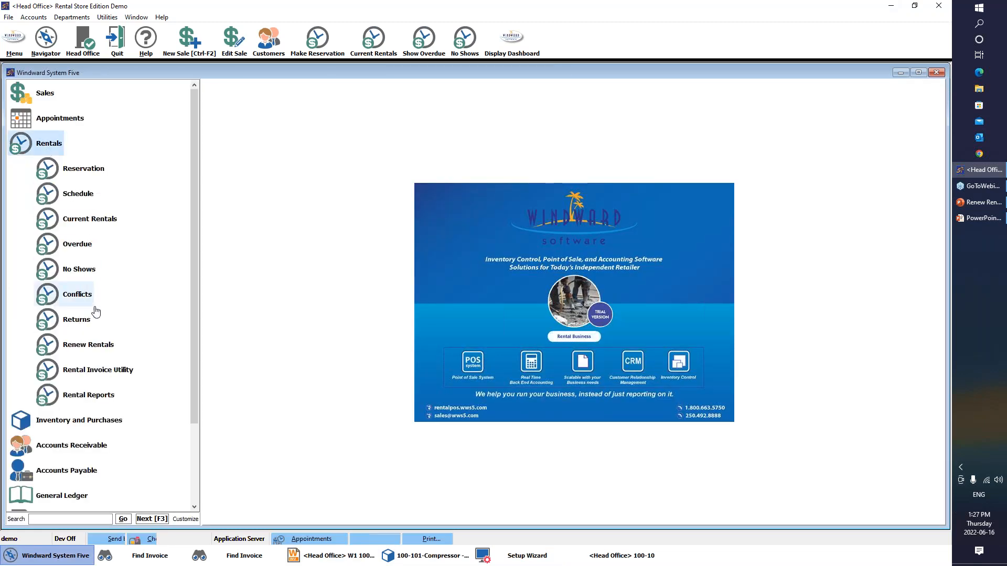
pyautogui.click(94, 343)
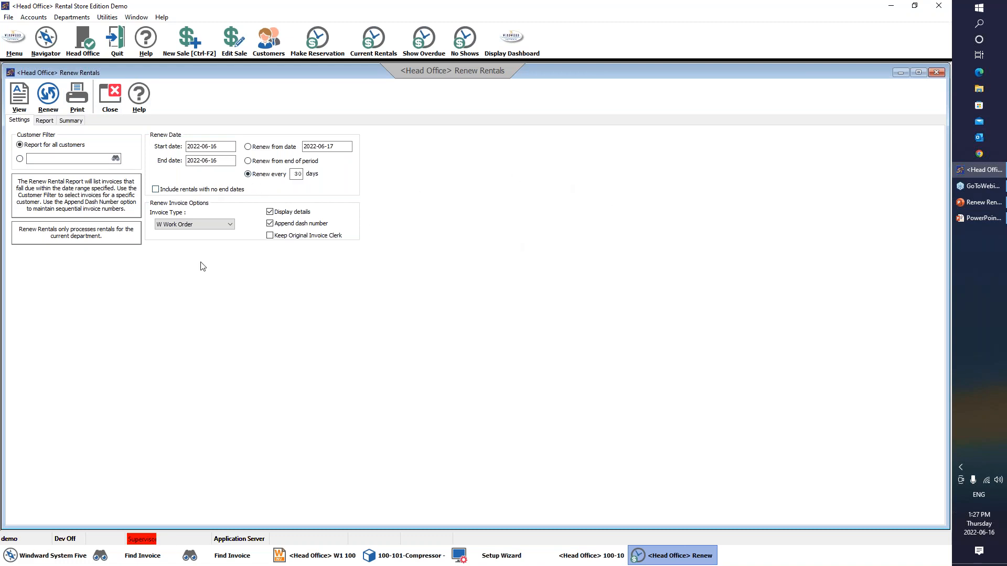
pyautogui.click(20, 158)
pyautogui.click(20, 146)
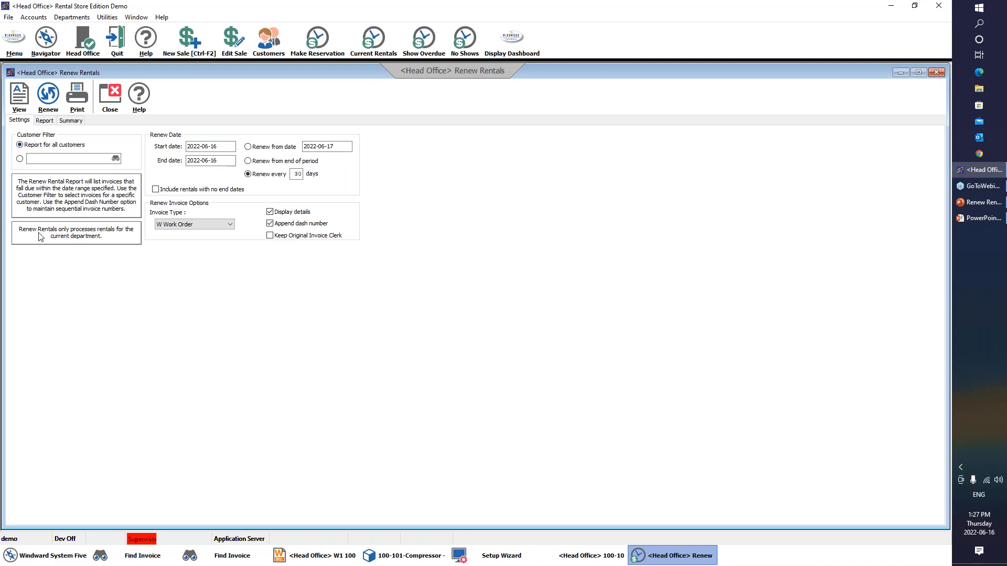